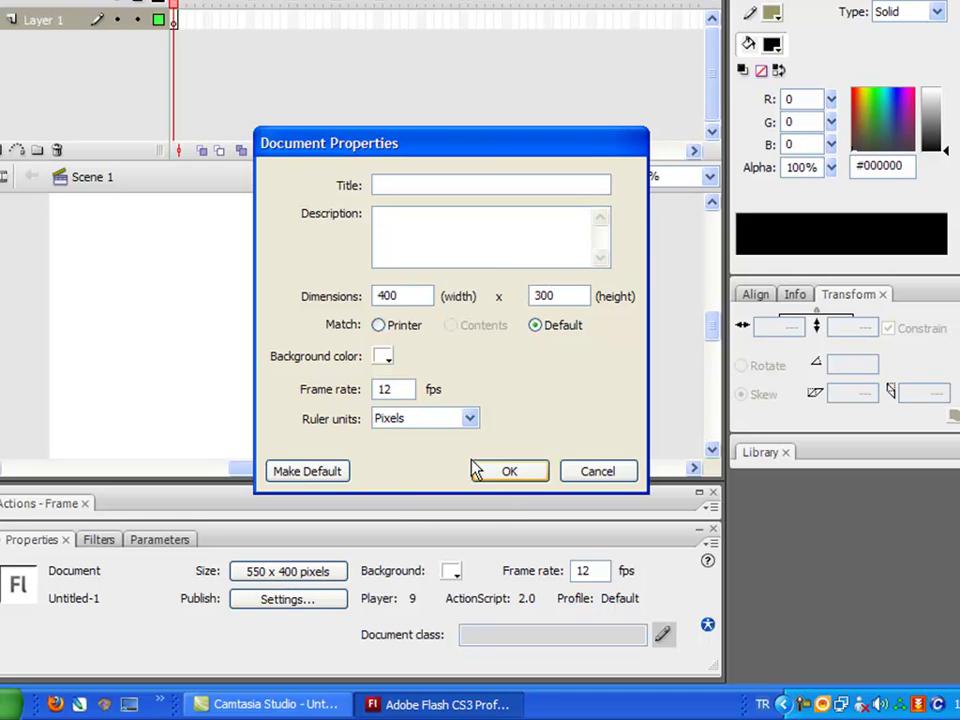
- Set the document background to light blue and apply the document properties
{"action": "left_click", "coordinate": [385, 357]}
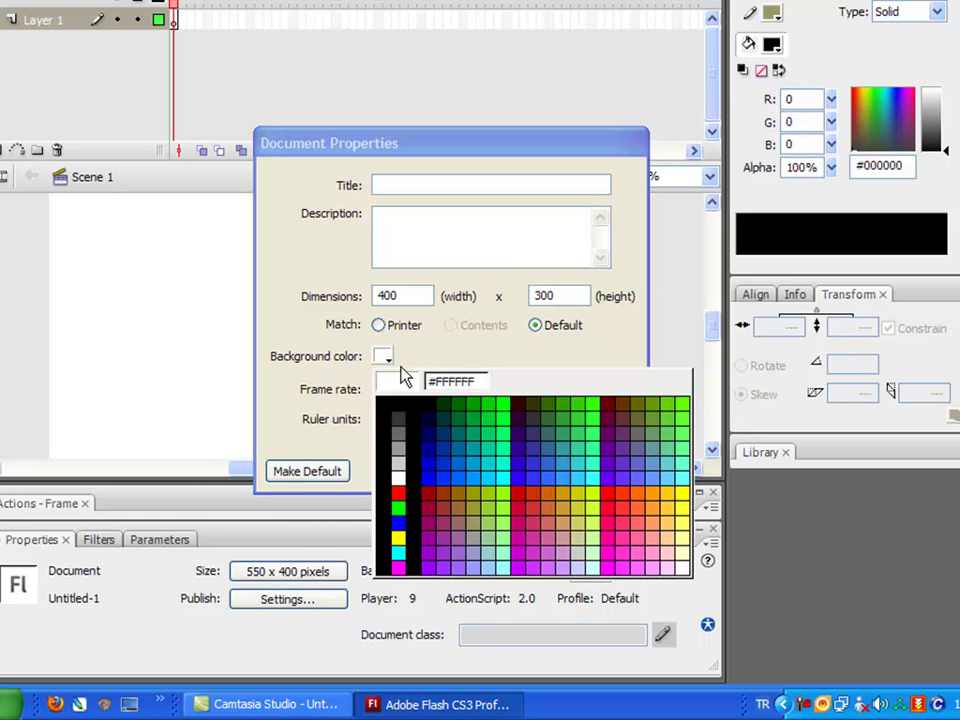
{"action": "left_click", "coordinate": [592, 475]}
{"action": "left_click", "coordinate": [536, 477]}
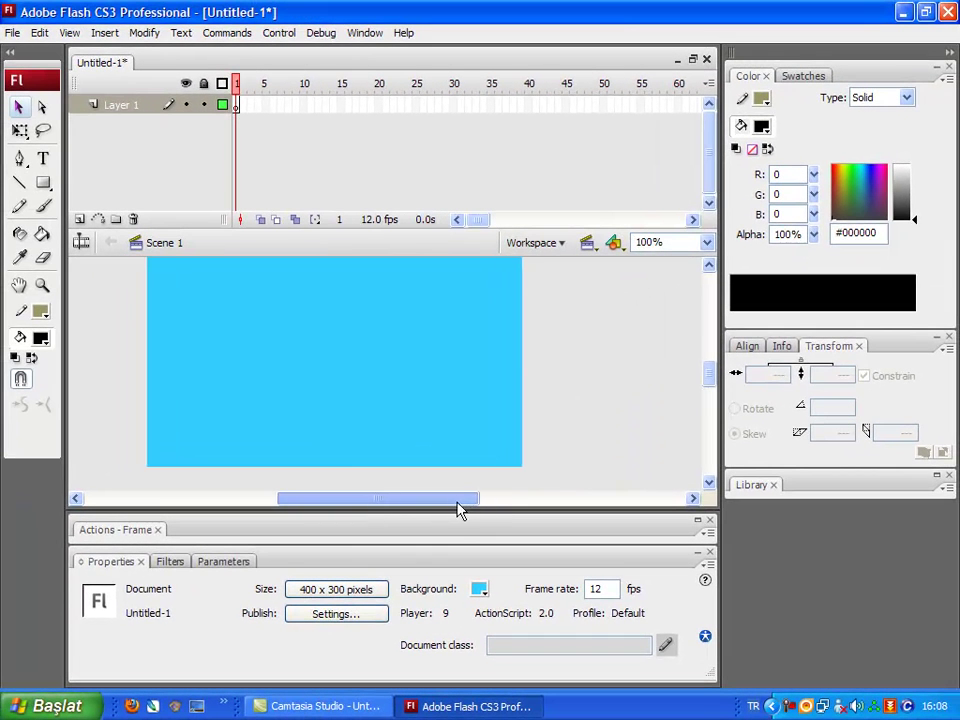
- Add the static text "Flash Game" in the upper part of the stage
{"action": "left_click_drag", "start_coordinate": [457, 499], "coordinate": [449, 499]}
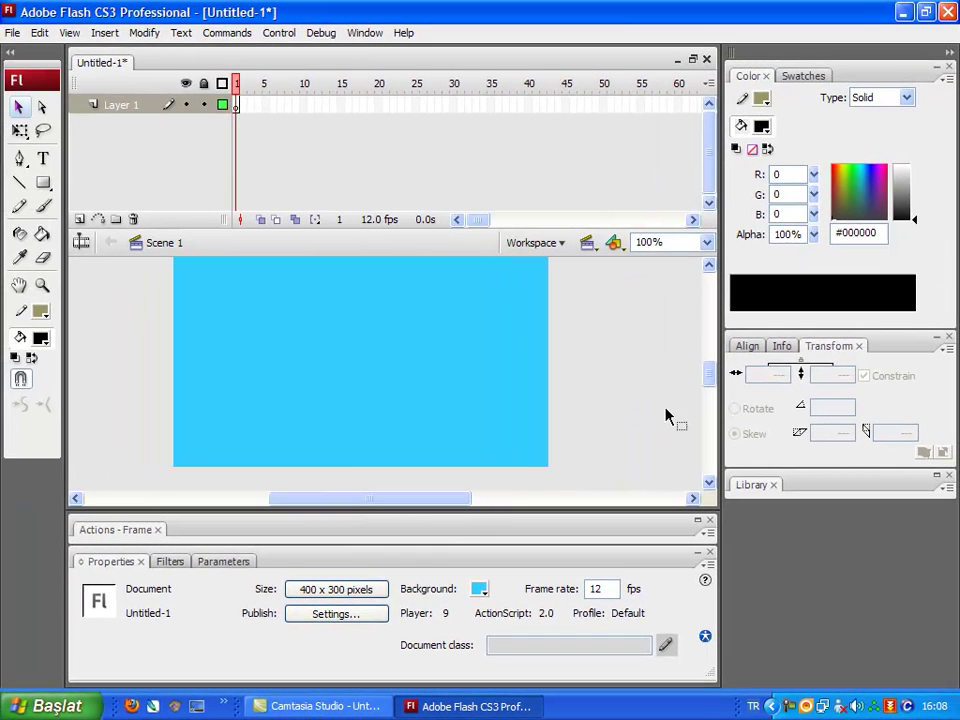
{"action": "left_click_drag", "start_coordinate": [708, 388], "coordinate": [708, 377]}
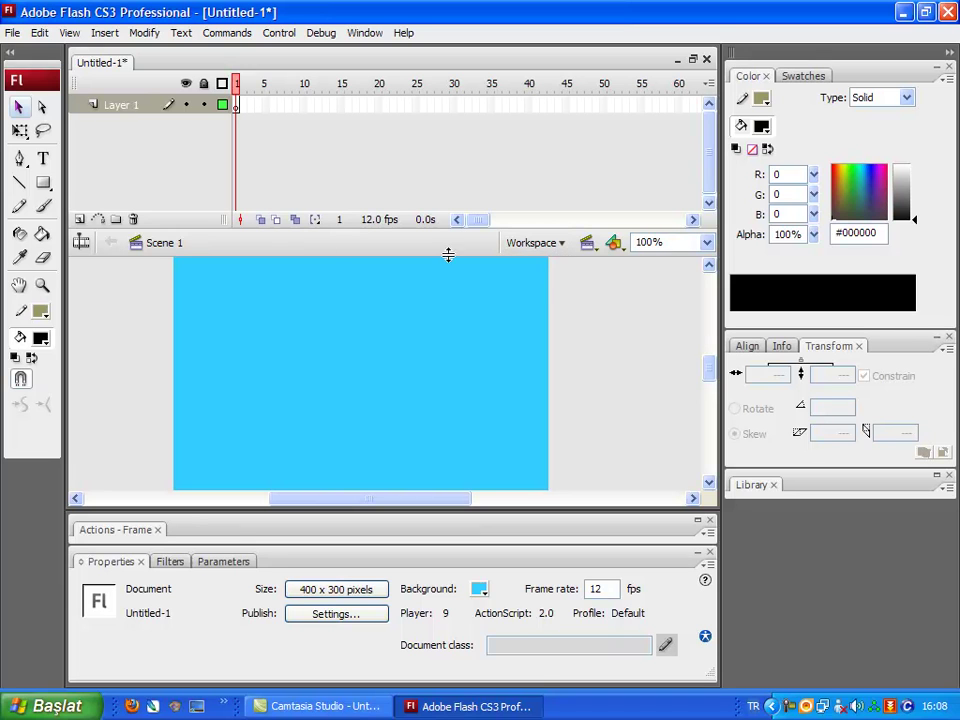
{"action": "key", "text": "t"}
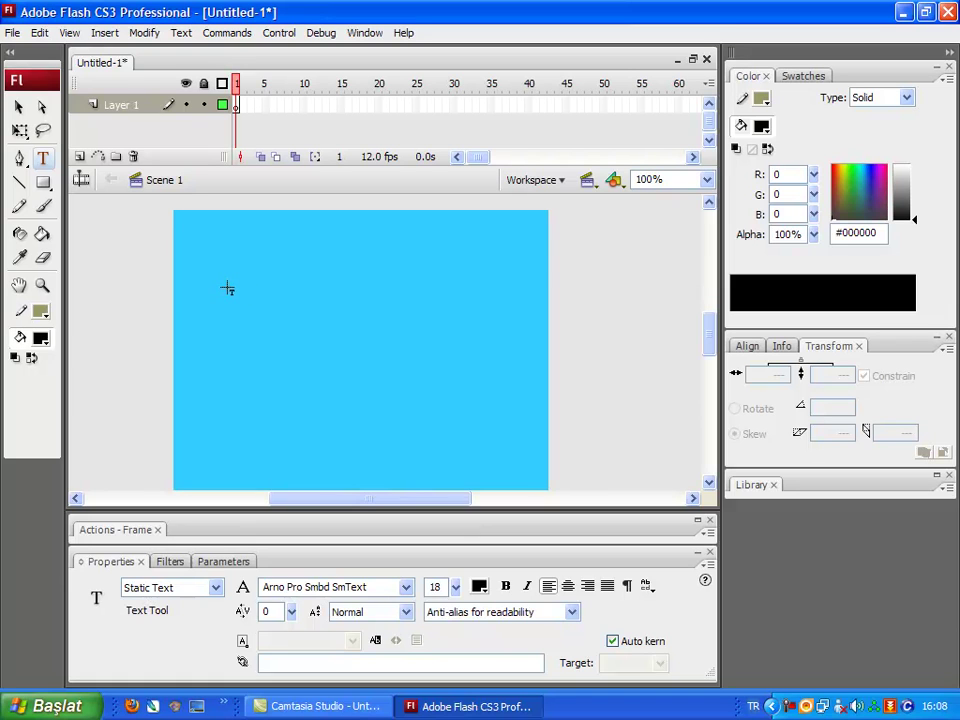
{"action": "left_click", "coordinate": [236, 289]}
{"action": "type", "text": "Flash Game"}
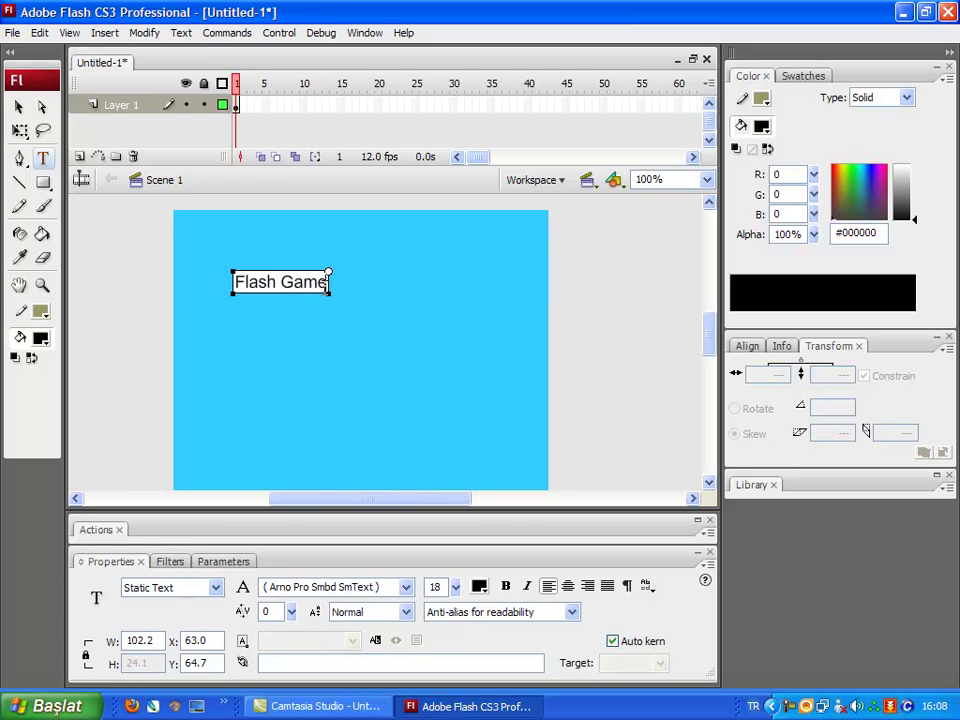
- Format the "Flash Game" title in bold Lucida Sans at size 31 and centre it horizontally on the stage
{"action": "key", "text": "ctrl+a"}
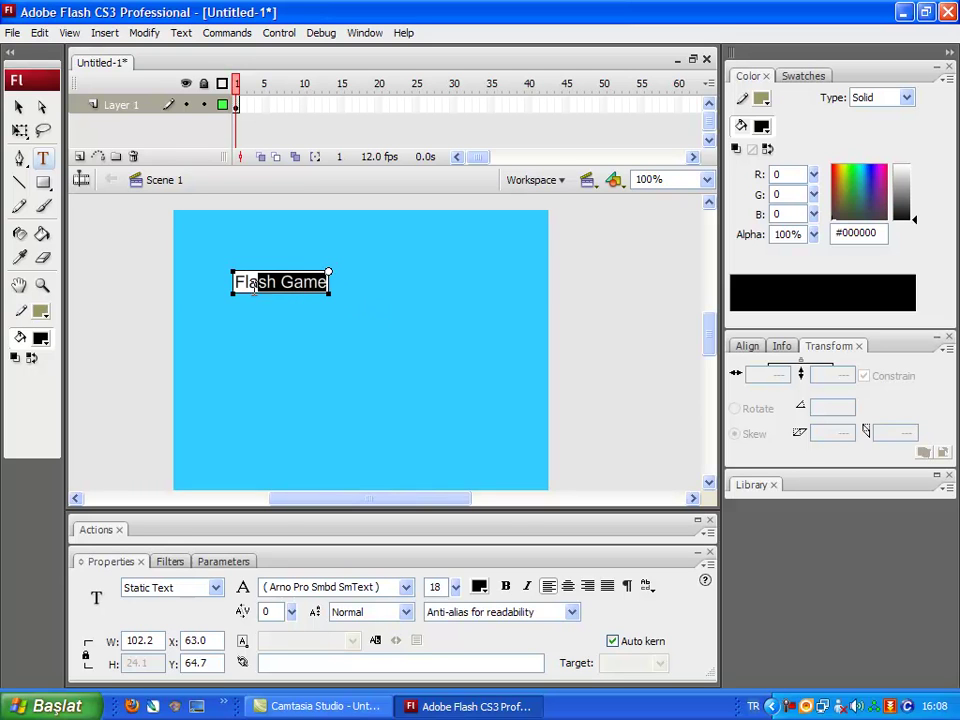
{"action": "left_click", "coordinate": [507, 587]}
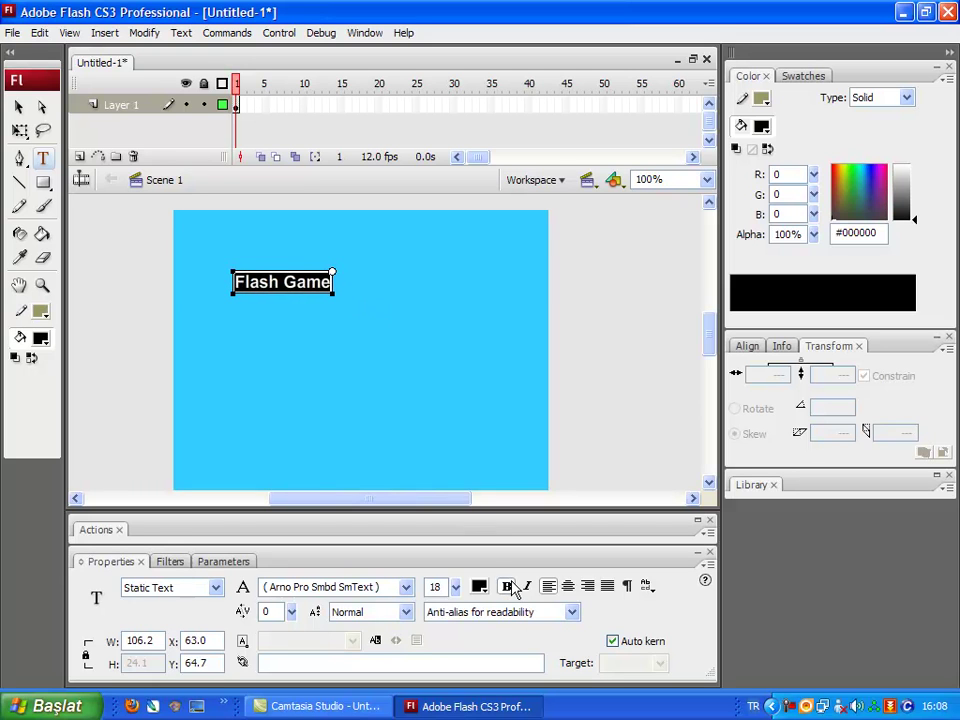
{"action": "left_click", "coordinate": [410, 587]}
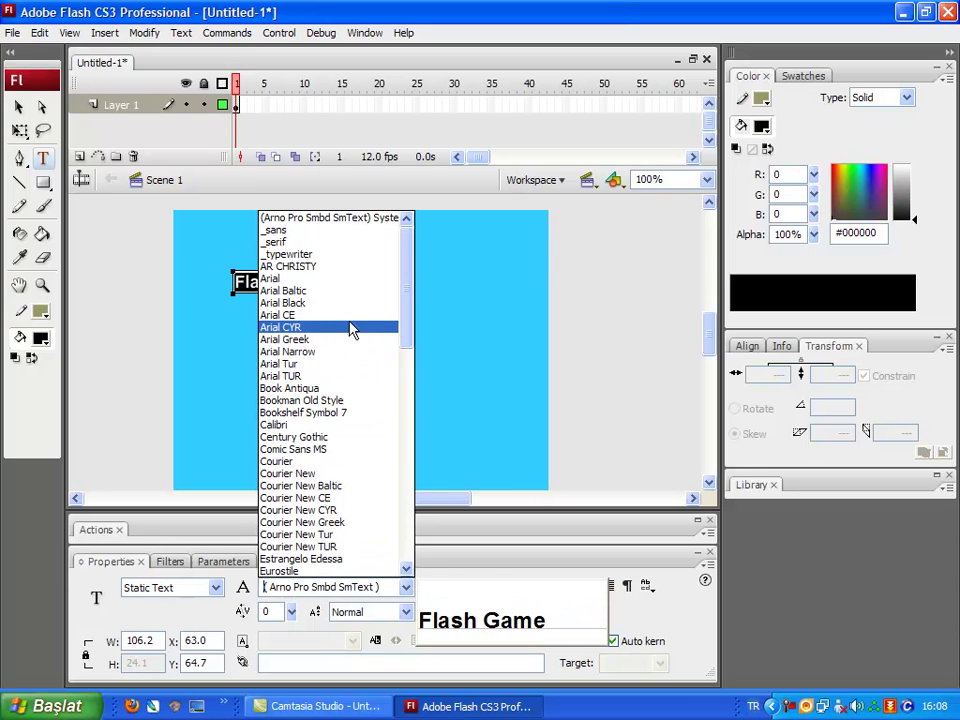
{"action": "left_click_drag", "start_coordinate": [407, 355], "coordinate": [411, 467]}
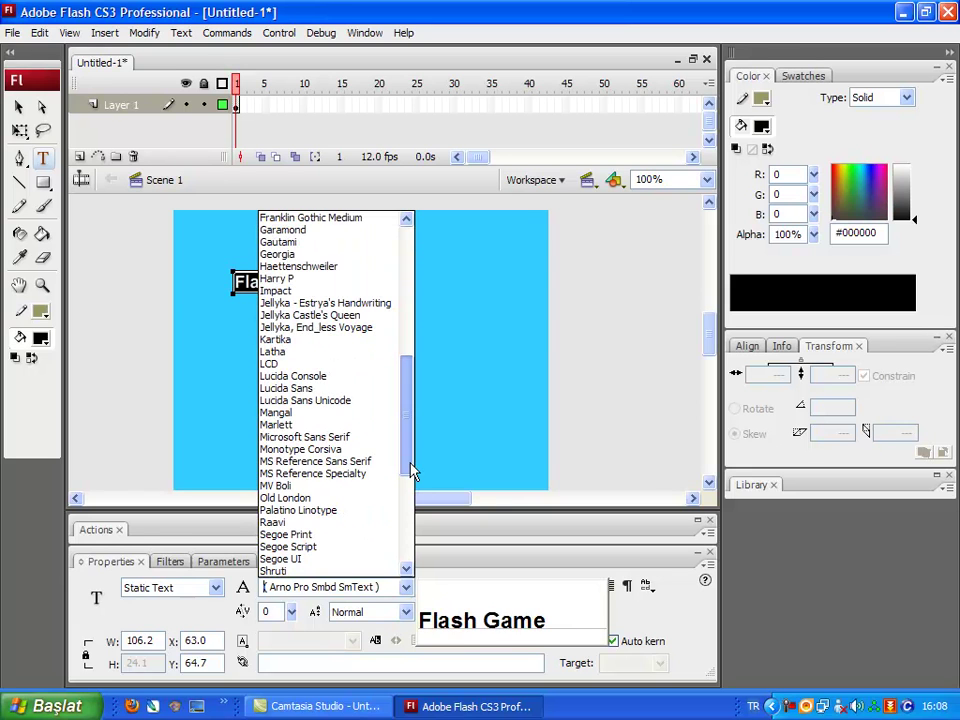
{"action": "left_click", "coordinate": [318, 388]}
{"action": "left_click_drag", "start_coordinate": [455, 587], "coordinate": [454, 579]}
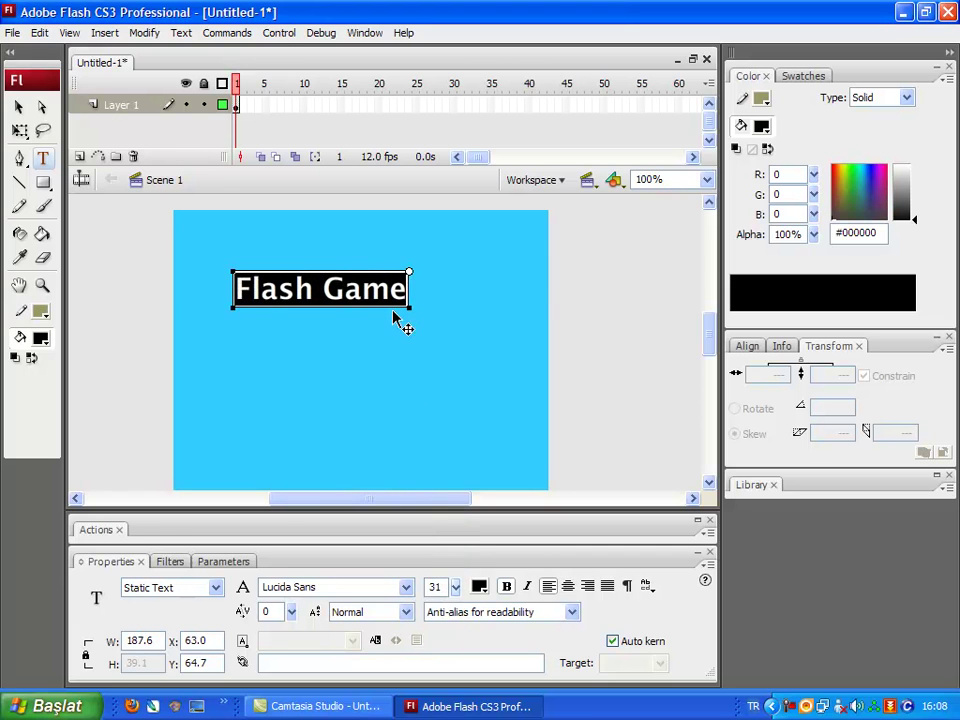
{"action": "left_click_drag", "start_coordinate": [390, 278], "coordinate": [432, 286]}
{"action": "left_click", "coordinate": [440, 338]}
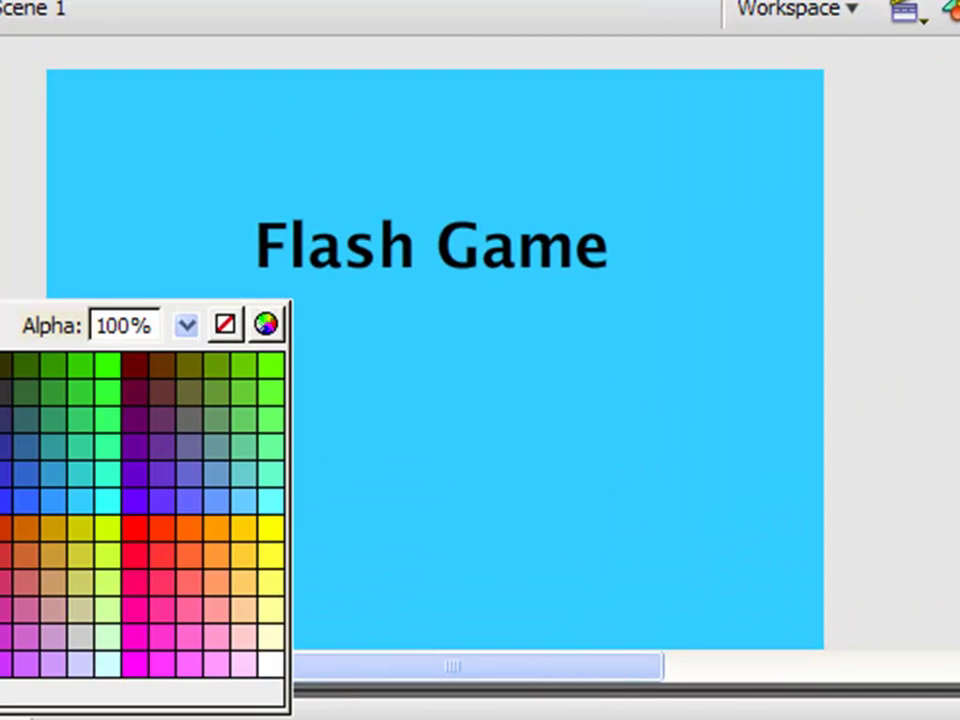
- Draw a white rectangle with a black outline, about 126 by 63 pixels, near the bottom centre of the stage
{"action": "key", "text": "Escape"}
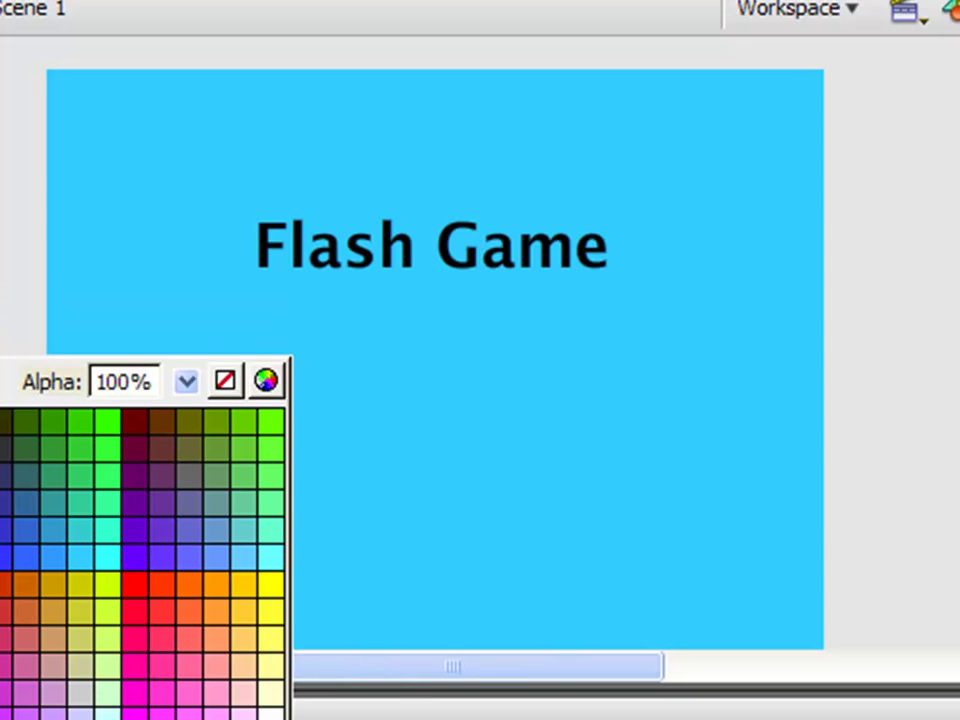
{"action": "key", "text": "Escape"}
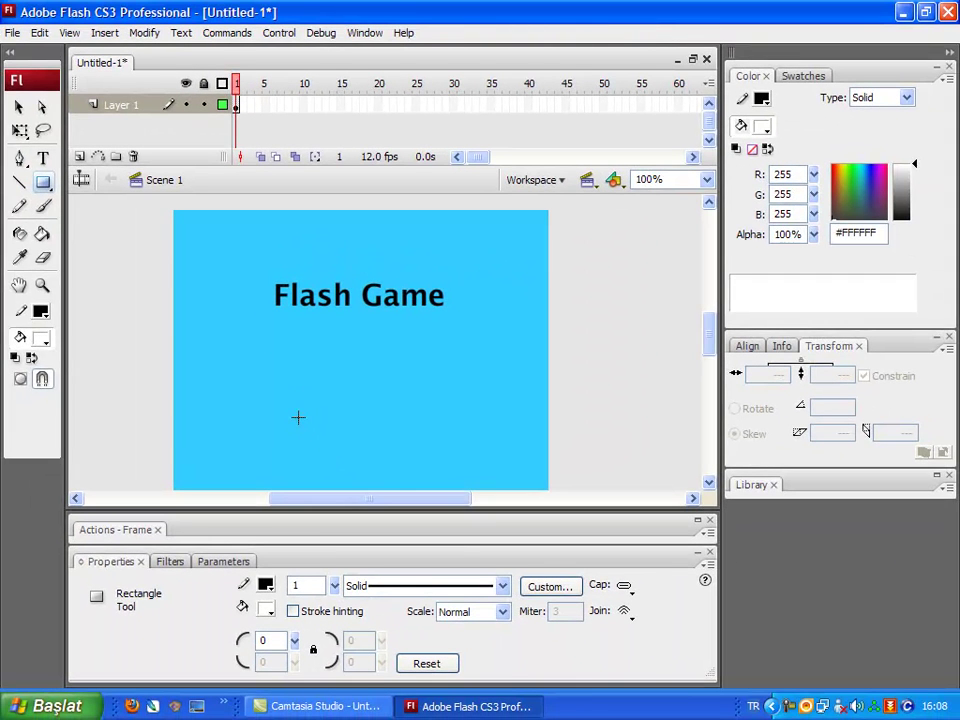
{"action": "left_click_drag", "start_coordinate": [298, 415], "coordinate": [418, 472]}
- Select the white rectangle together with its outline and nudge it down to Y 226
{"action": "key", "text": "v"}
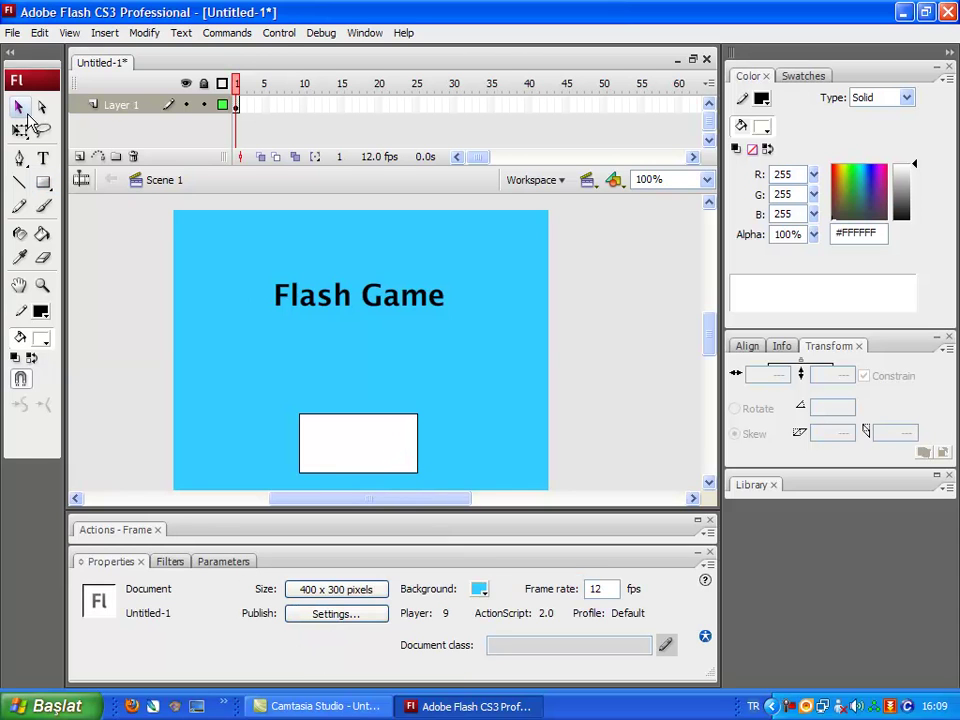
{"action": "left_click_drag", "start_coordinate": [364, 448], "coordinate": [369, 459]}
{"action": "key", "text": "ctrl+z"}
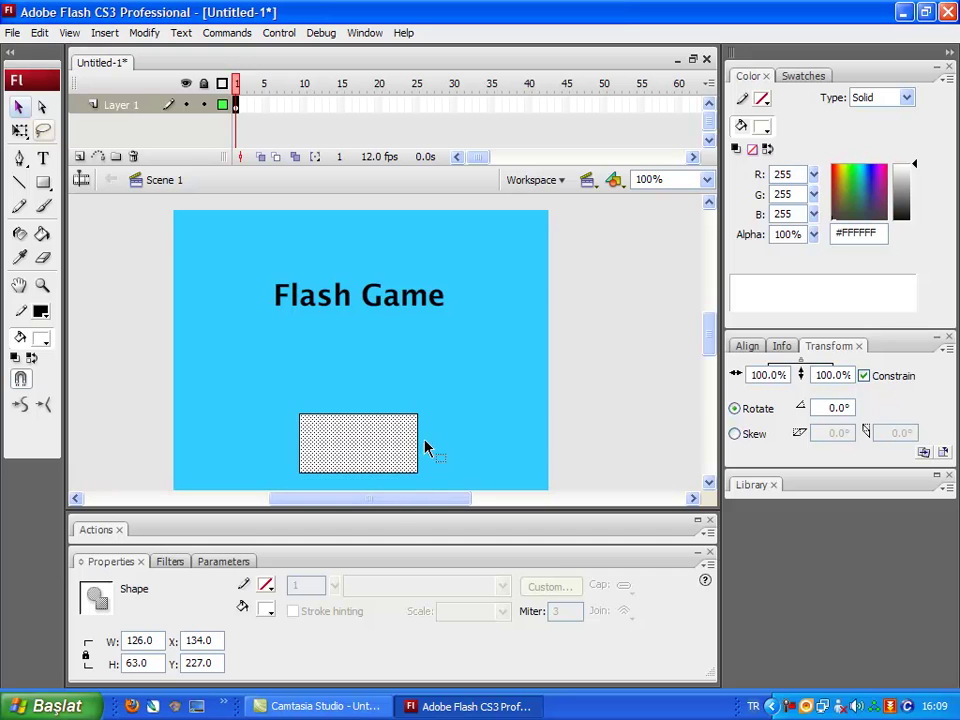
{"action": "left_click_drag", "start_coordinate": [430, 477], "coordinate": [300, 413]}
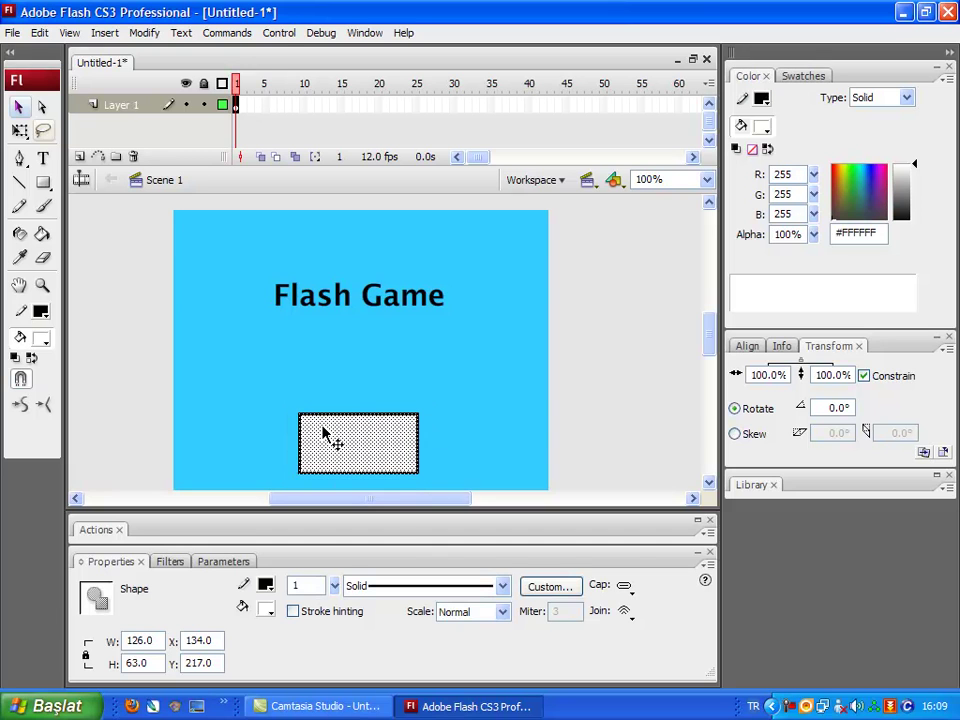
{"action": "key", "text": "Down"}
{"action": "key", "text": "Down"}
{"action": "key", "text": "Down"}
{"action": "key", "text": "Down"}
{"action": "key", "text": "Down"}
{"action": "key", "text": "Down"}
{"action": "key", "text": "Down"}
{"action": "key", "text": "Down"}
{"action": "key", "text": "Down"}
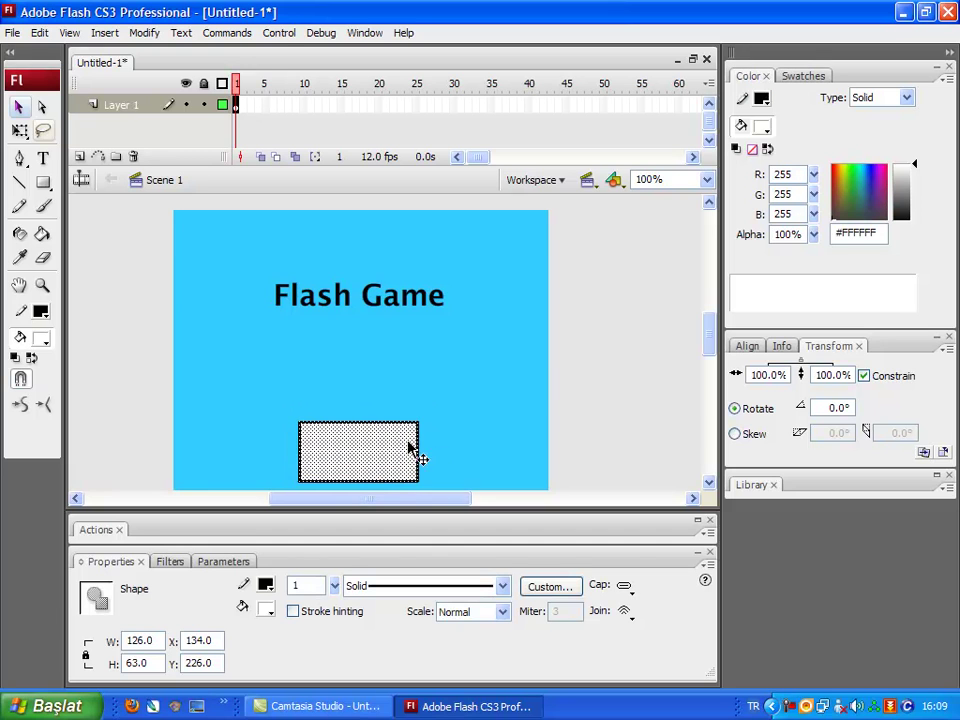
{"action": "left_click", "coordinate": [429, 439]}
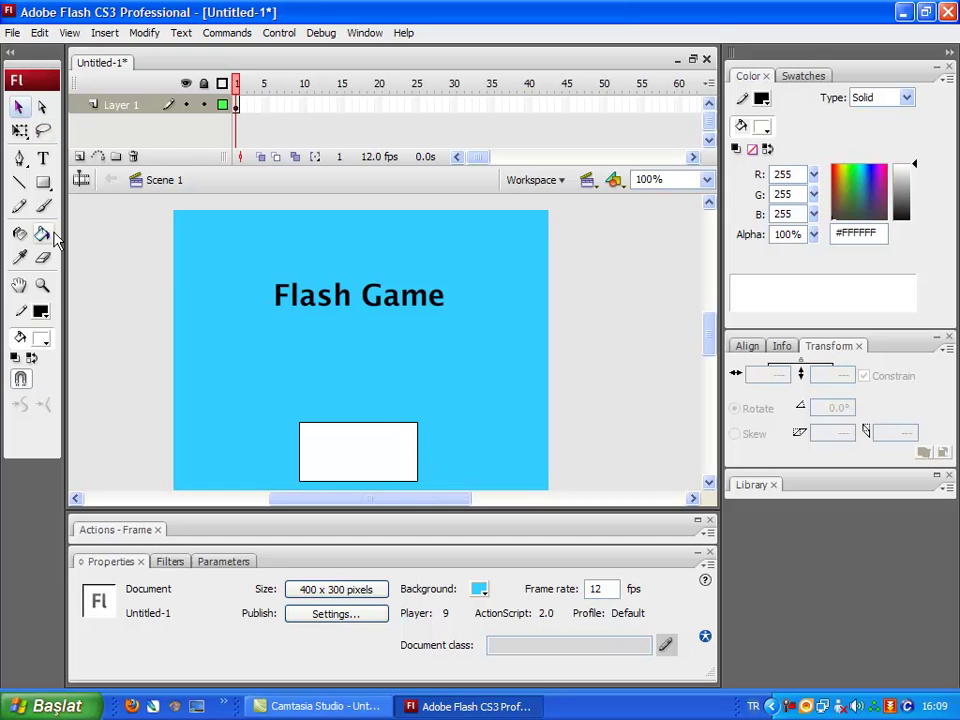
- Add the text "PLAY" in black inside the white rectangle
{"action": "left_click", "coordinate": [43, 158]}
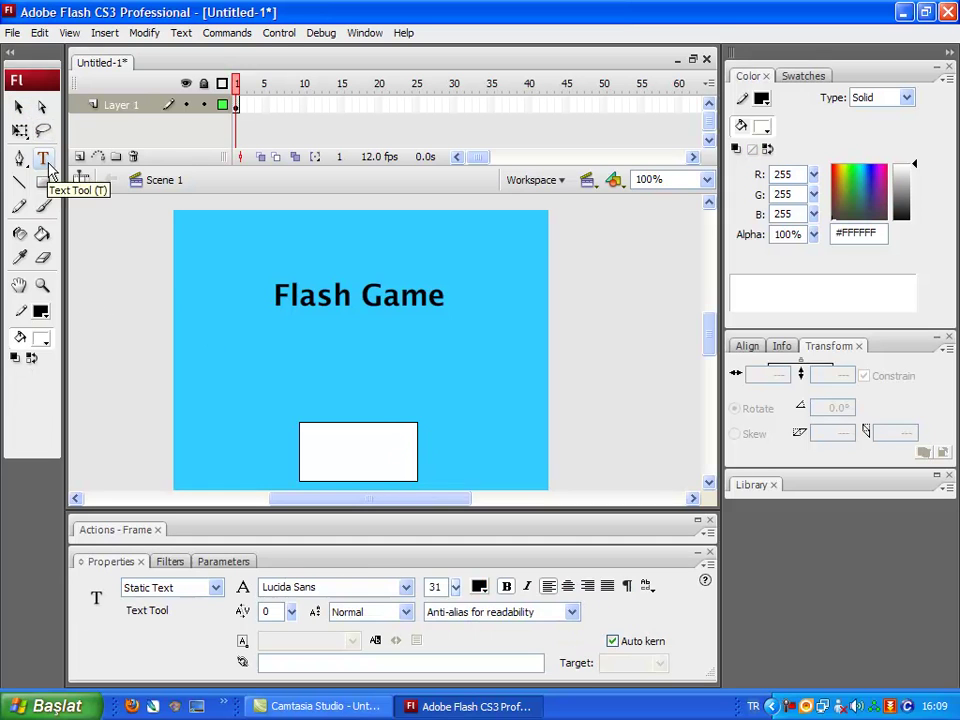
{"action": "left_click", "coordinate": [311, 471]}
{"action": "type", "text": "PLAY"}
{"action": "key", "text": "ctrl+a"}
{"action": "left_click", "coordinate": [480, 587]}
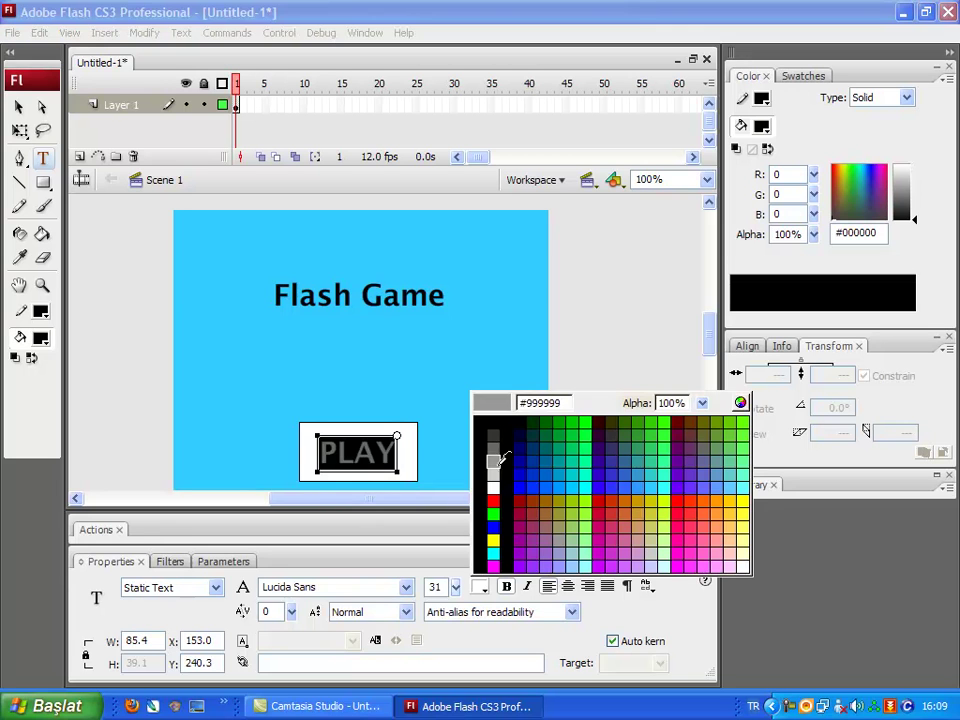
{"action": "left_click", "coordinate": [492, 422]}
{"action": "key", "text": "Escape"}
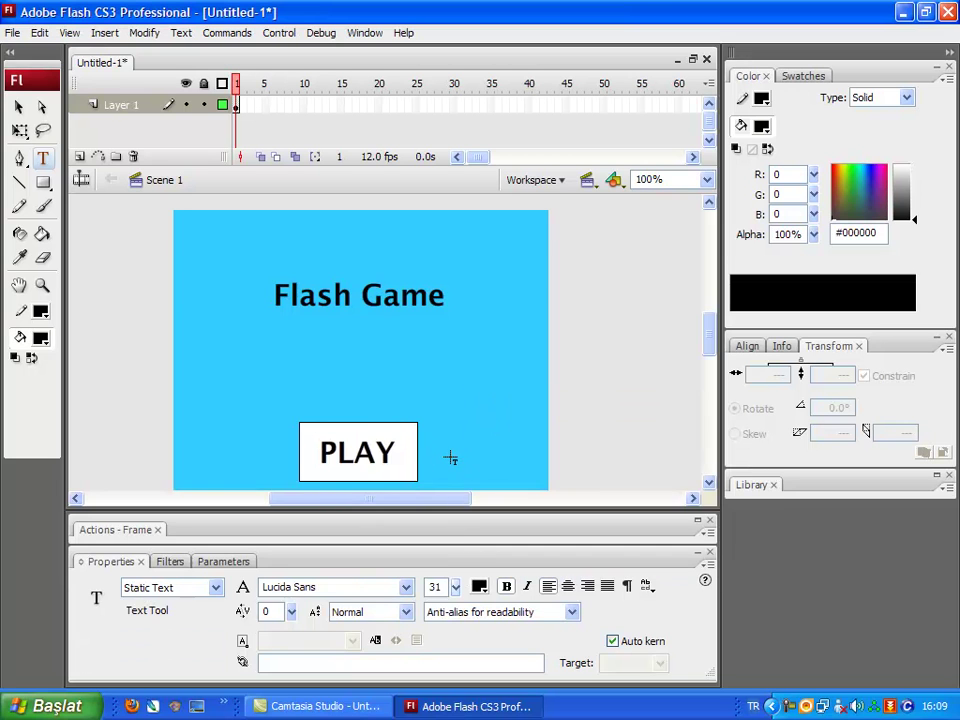
- Select the rectangle and its PLAY text and break them apart twice so the letters become shapes
{"action": "key", "text": "v"}
{"action": "left_click_drag", "start_coordinate": [287, 408], "coordinate": [428, 492]}
{"action": "right_click", "coordinate": [405, 463]}
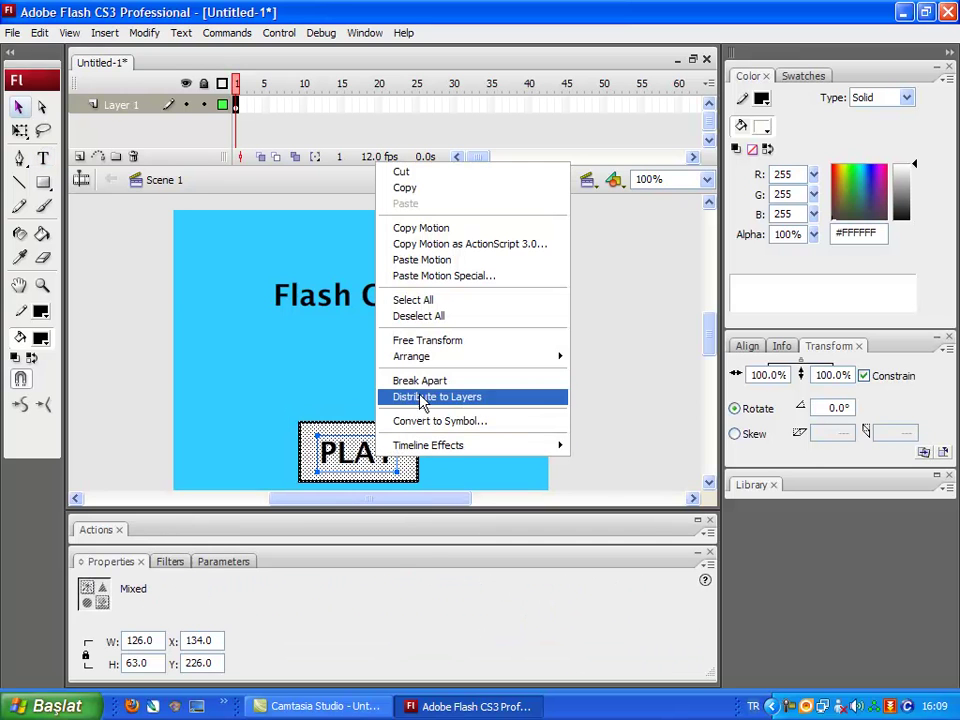
{"action": "left_click", "coordinate": [422, 381]}
{"action": "right_click", "coordinate": [400, 456]}
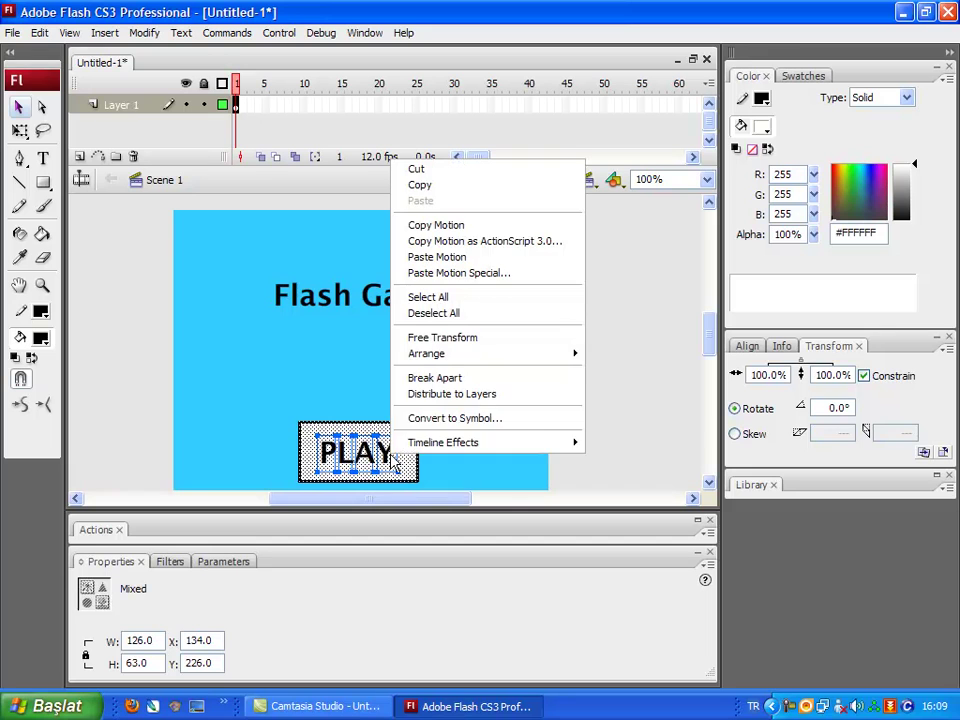
{"action": "left_click", "coordinate": [430, 385]}
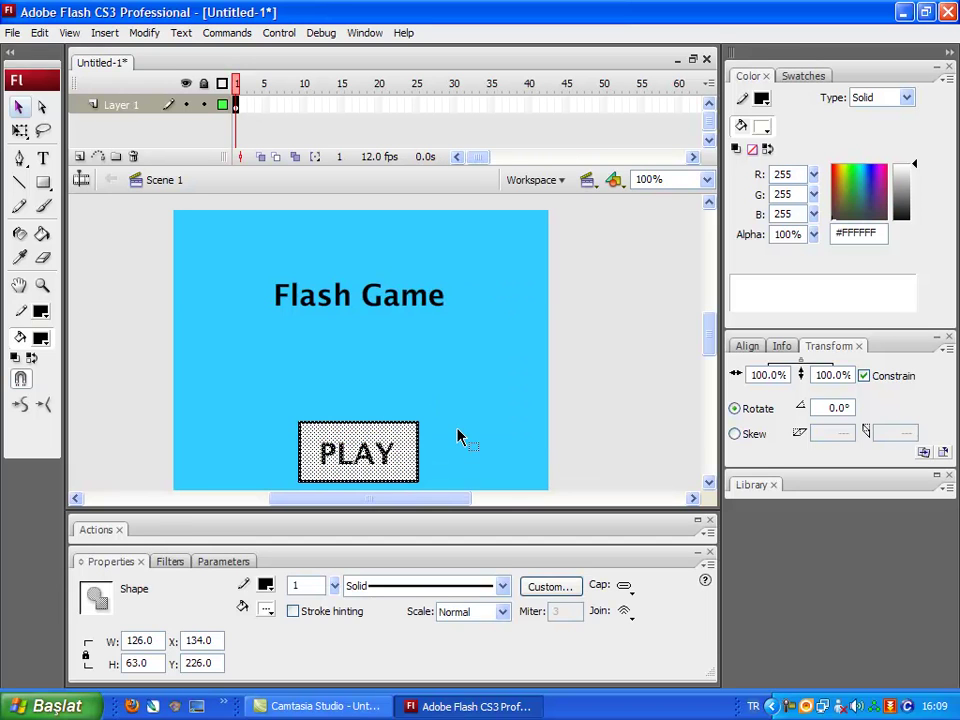
- Convert the white fill around the PLAY letters into a Button symbol named "play button"
{"action": "left_click", "coordinate": [456, 443]}
{"action": "left_click", "coordinate": [410, 455]}
{"action": "right_click", "coordinate": [408, 455]}
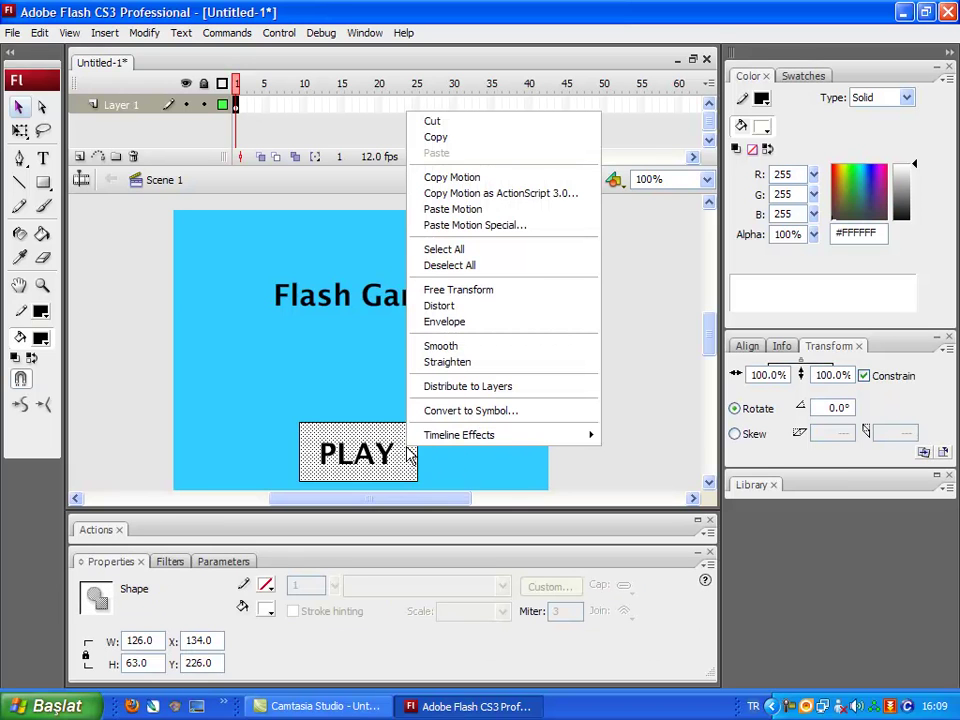
{"action": "left_click", "coordinate": [452, 412]}
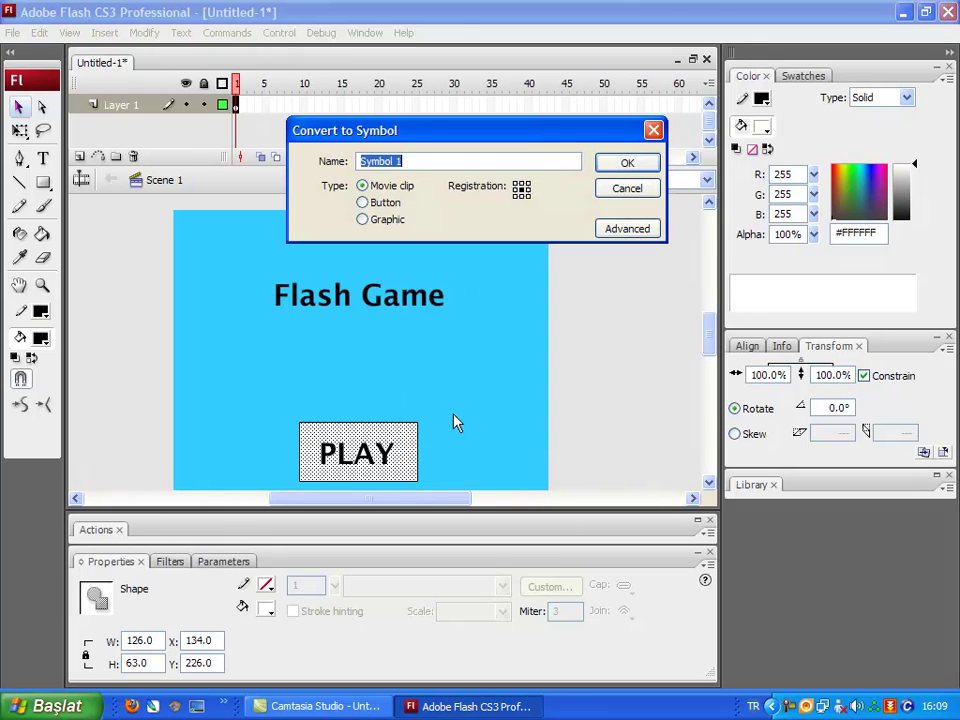
{"action": "left_click", "coordinate": [392, 203]}
{"action": "left_click_drag", "start_coordinate": [402, 161], "coordinate": [362, 160]}
{"action": "type", "text": "P"}
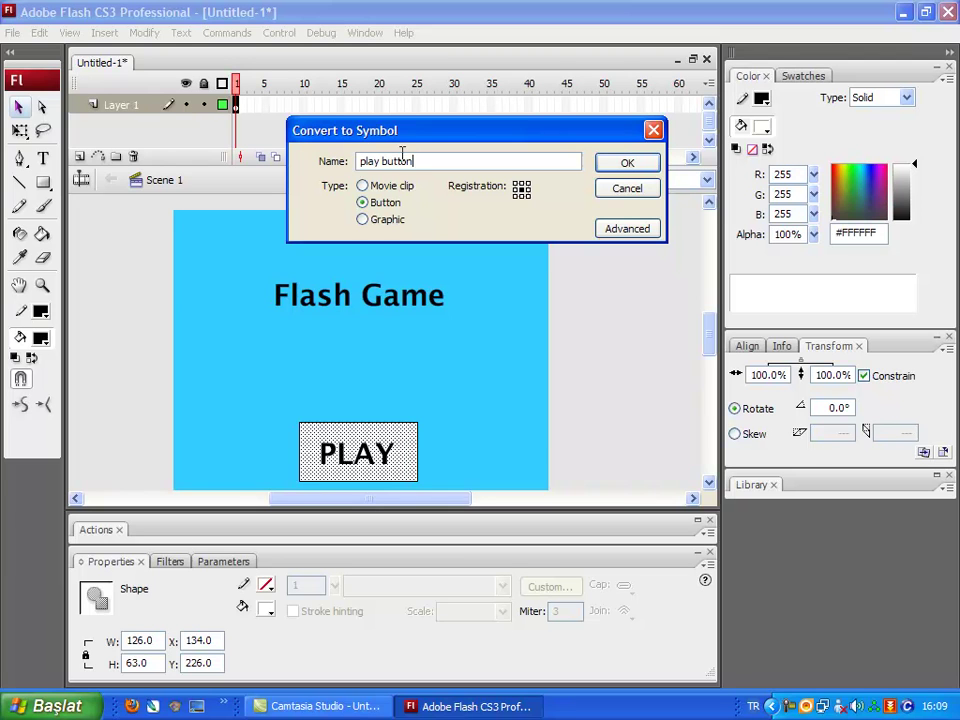
{"action": "left_click", "coordinate": [643, 166]}
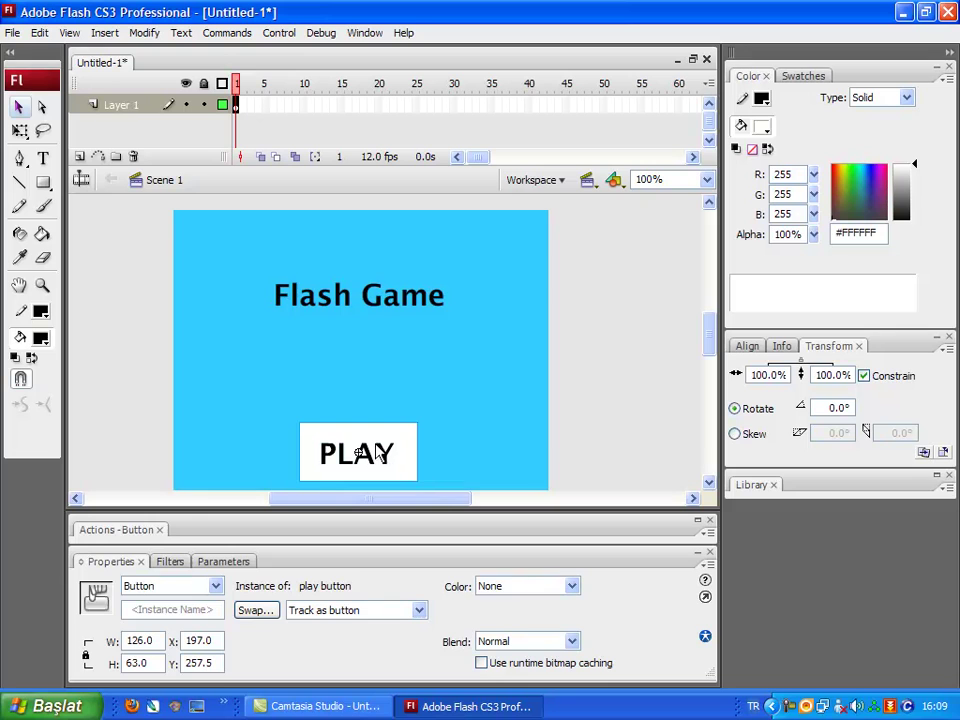
- Open the play button symbol for editing and insert a keyframe in its Over state
{"action": "double_click", "coordinate": [380, 453]}
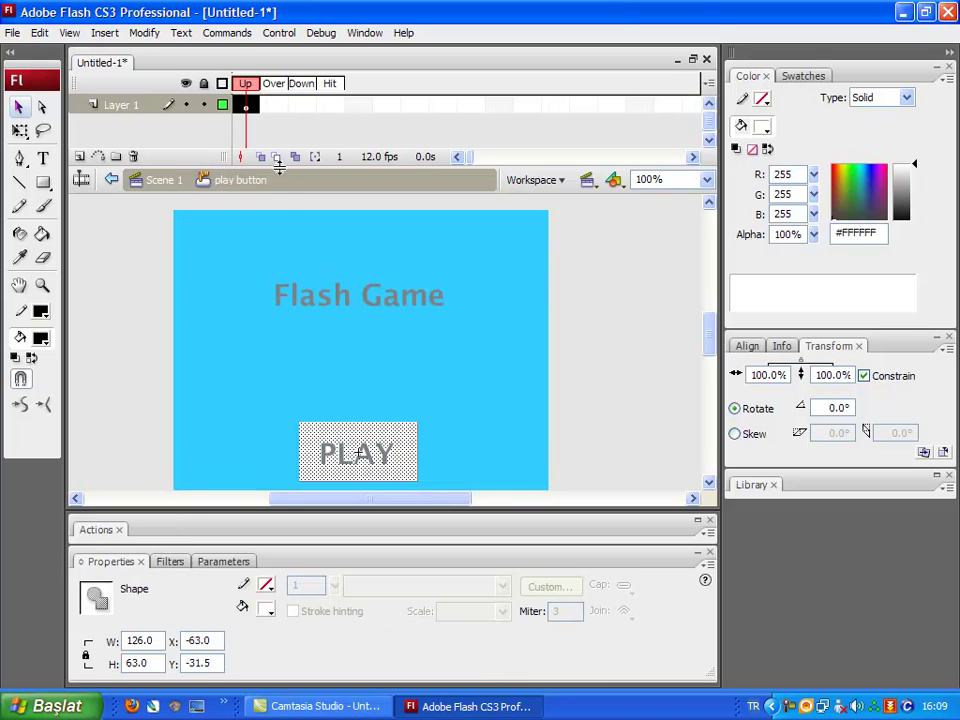
{"action": "left_click", "coordinate": [280, 106]}
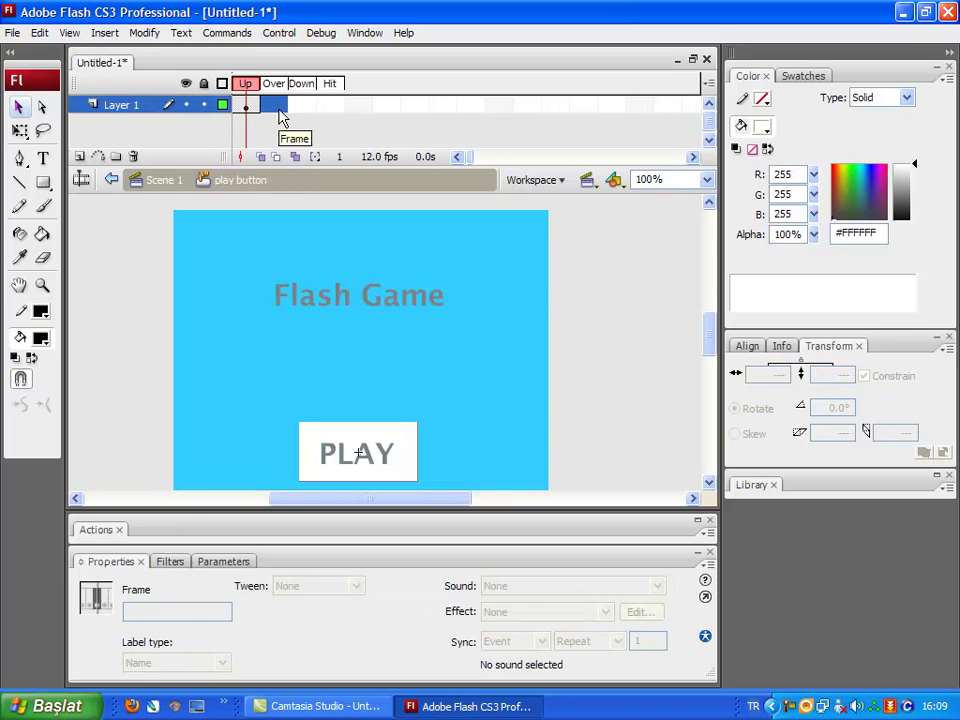
{"action": "key", "text": "F6"}
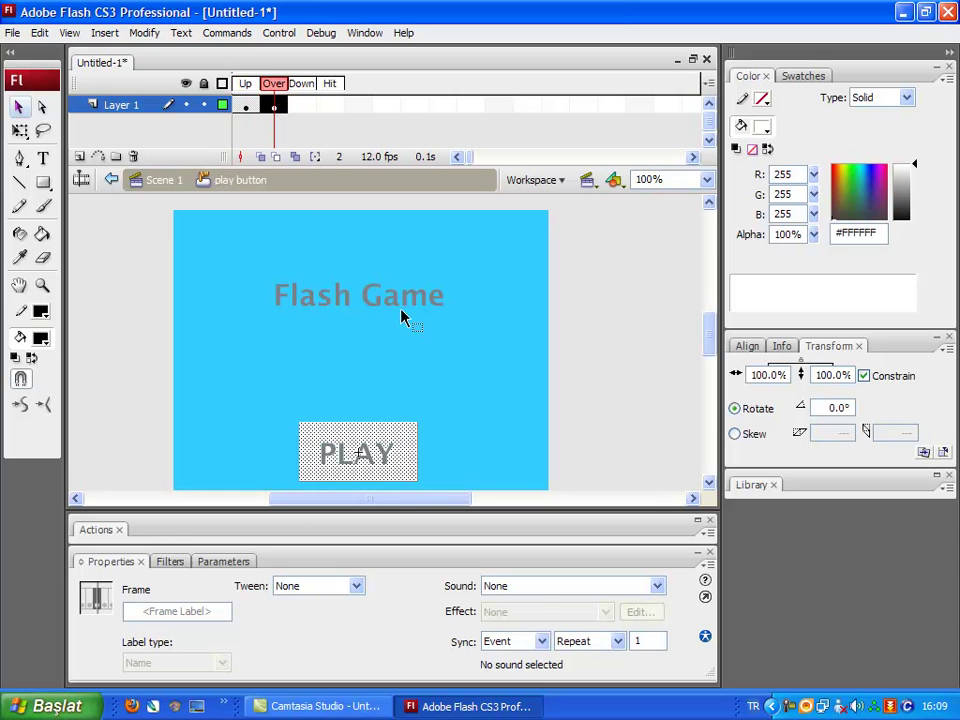
- Fill the button's rectangle in the Over state with red (#FF0000) using the Paint Bucket
{"action": "left_click", "coordinate": [250, 368]}
{"action": "left_click", "coordinate": [42, 233]}
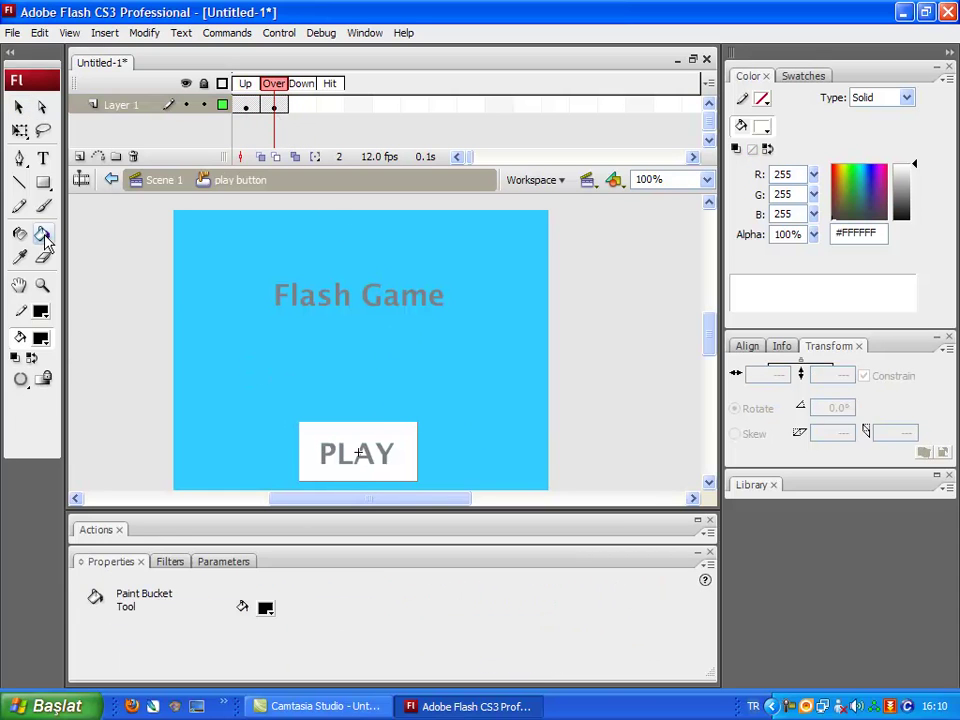
{"action": "left_click", "coordinate": [40, 339]}
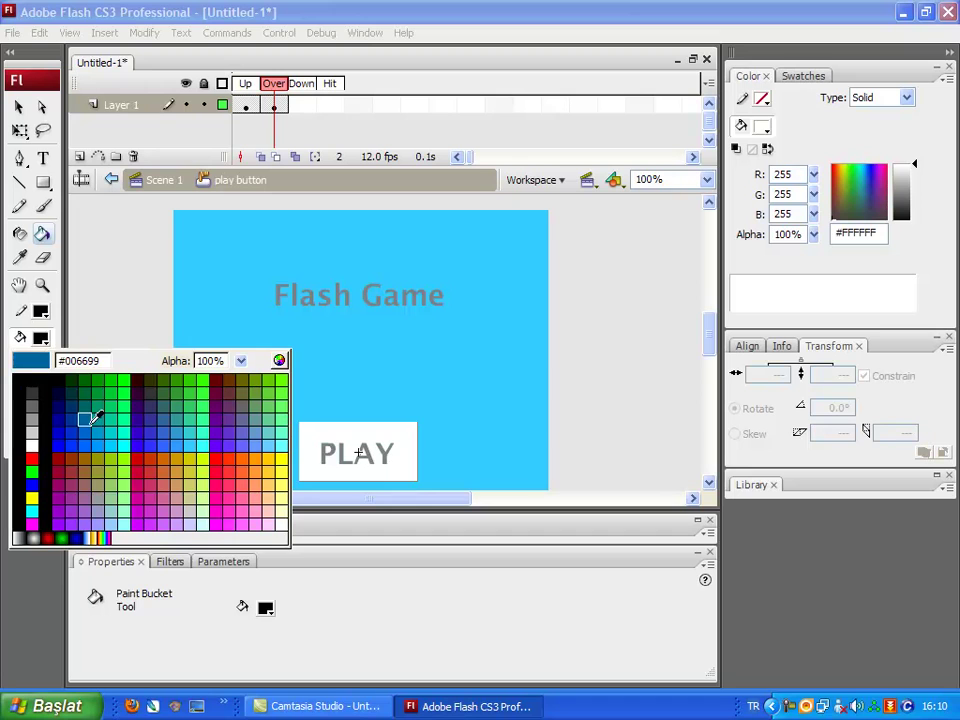
{"action": "left_click", "coordinate": [32, 459]}
{"action": "left_click", "coordinate": [355, 448]}
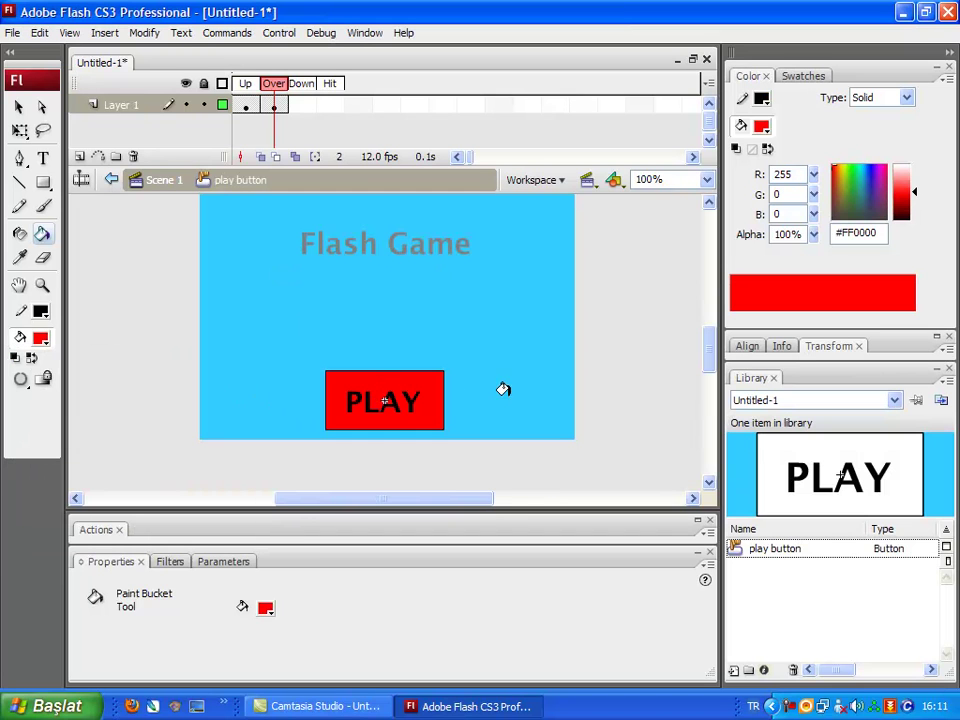
- Insert a keyframe in the button's Down state and deselect its artwork
{"action": "left_click", "coordinate": [301, 107]}
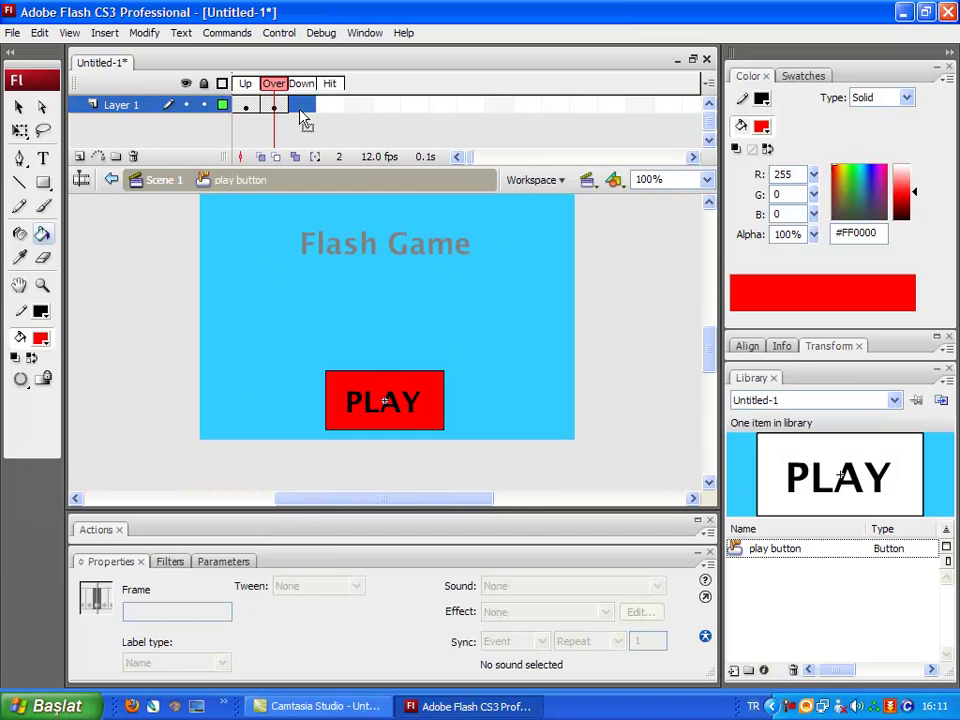
{"action": "key", "text": "F6"}
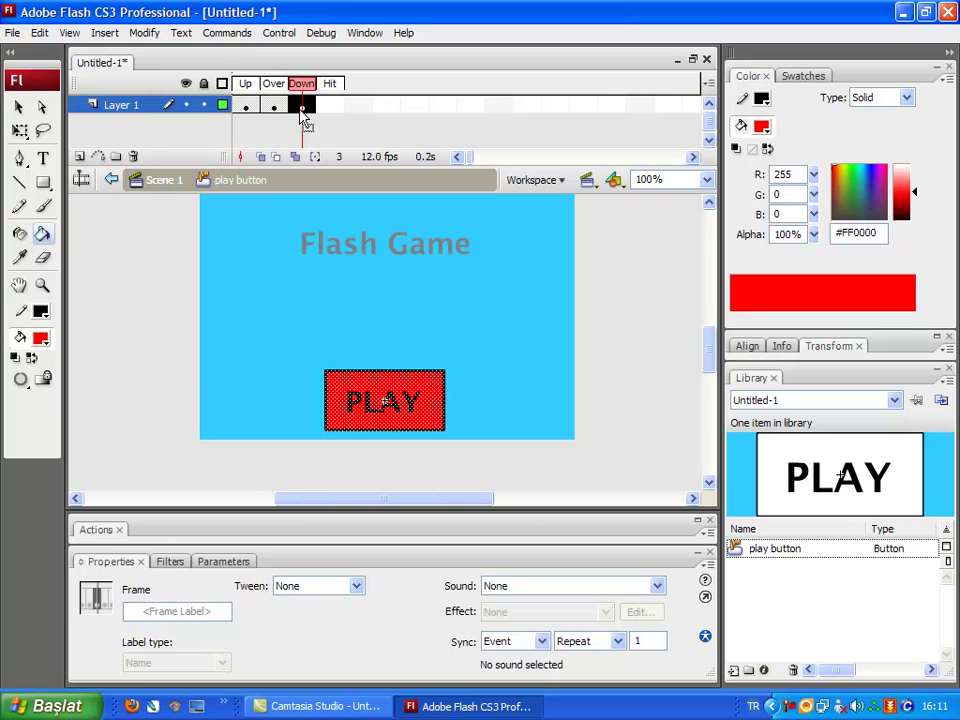
{"action": "key", "text": "v"}
{"action": "left_click", "coordinate": [364, 349]}
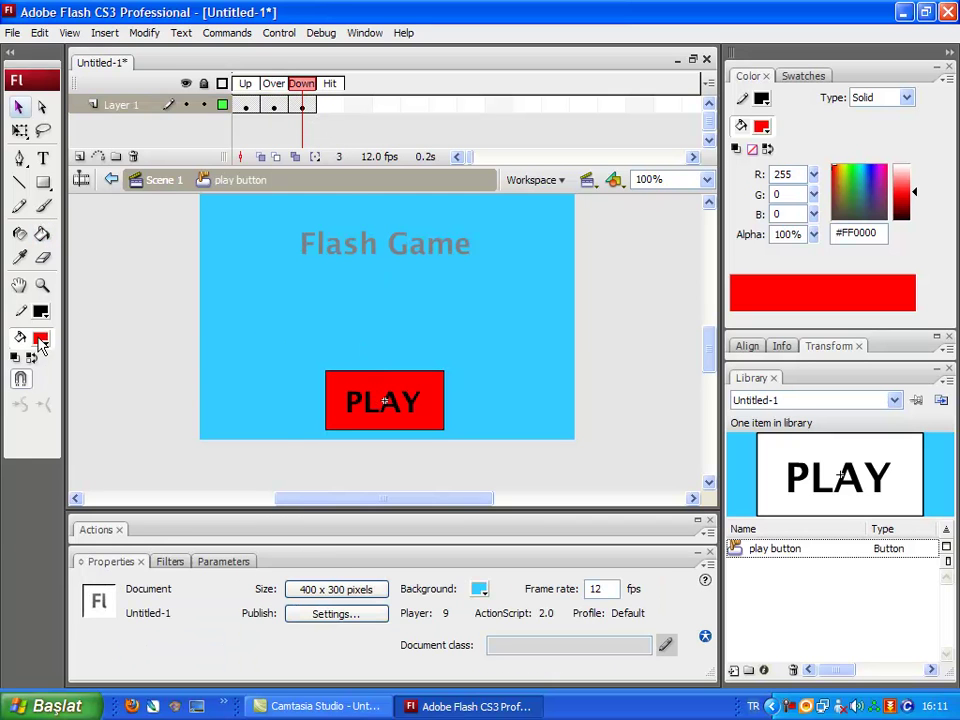
- Fill the button's rectangle in the Down state with light blue (#33CCFF) using the Paint Bucket, and return to Scene 1
{"action": "left_click", "coordinate": [41, 338]}
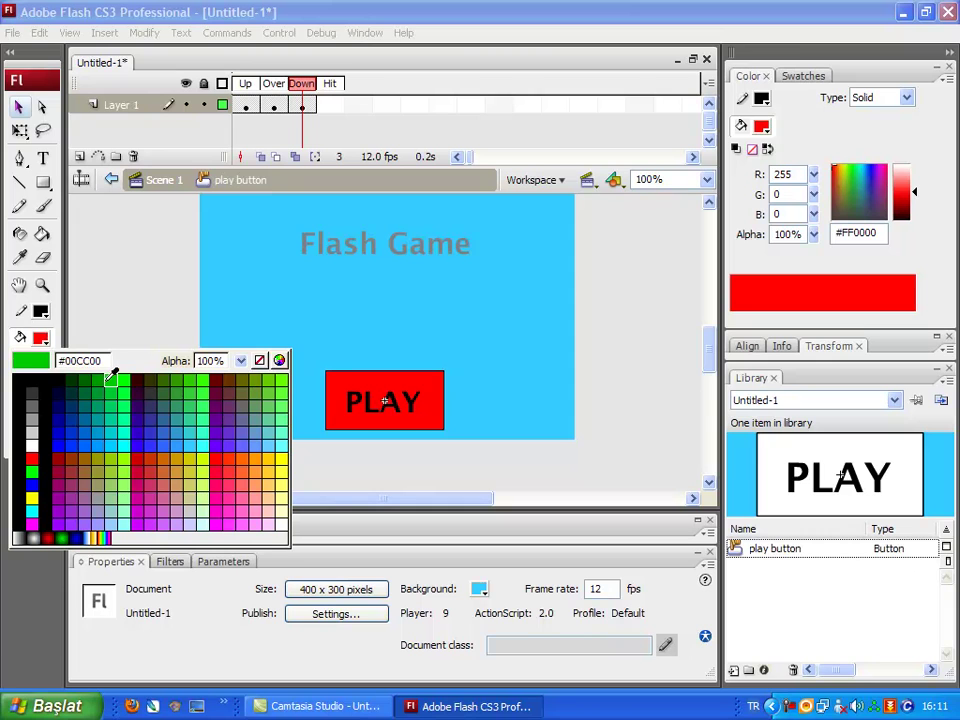
{"action": "left_click", "coordinate": [194, 446]}
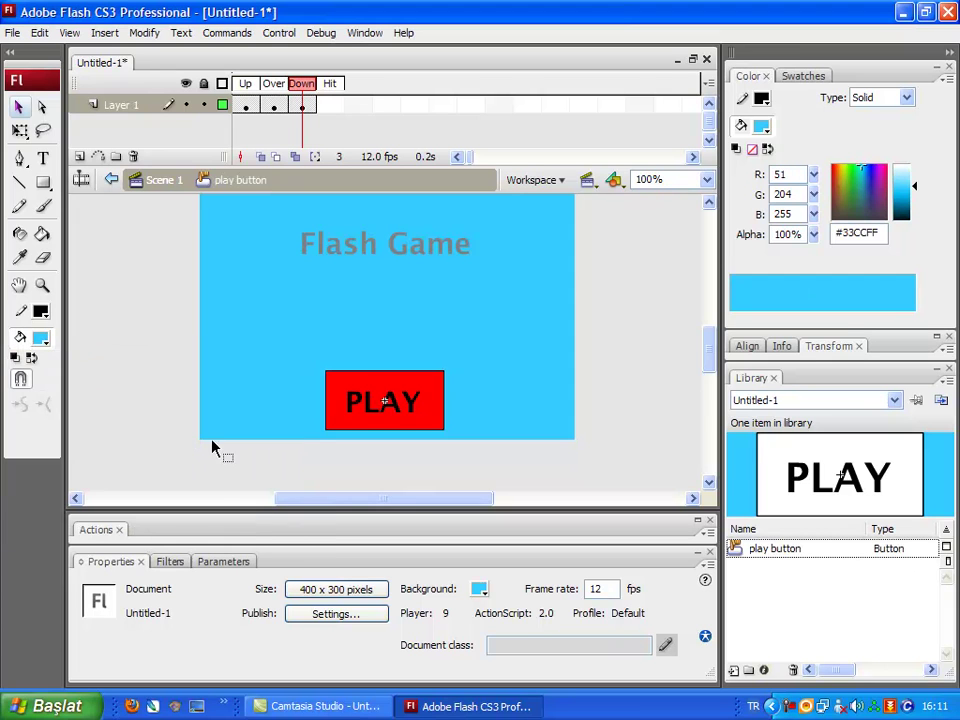
{"action": "key", "text": "k"}
{"action": "left_click", "coordinate": [344, 384]}
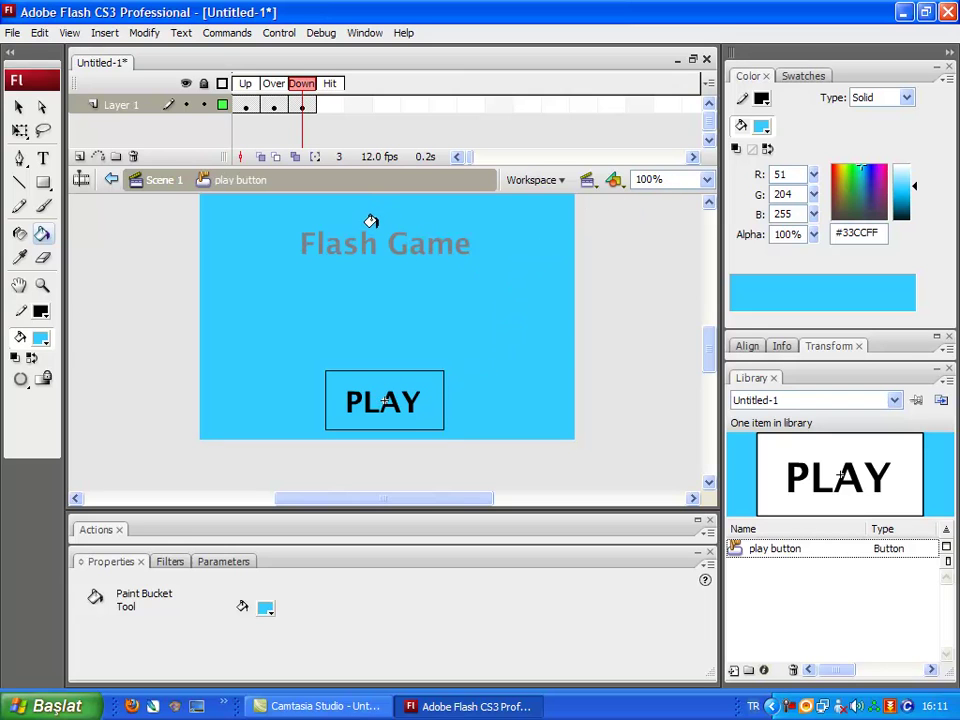
{"action": "key", "text": "v"}
{"action": "double_click", "coordinate": [388, 303]}
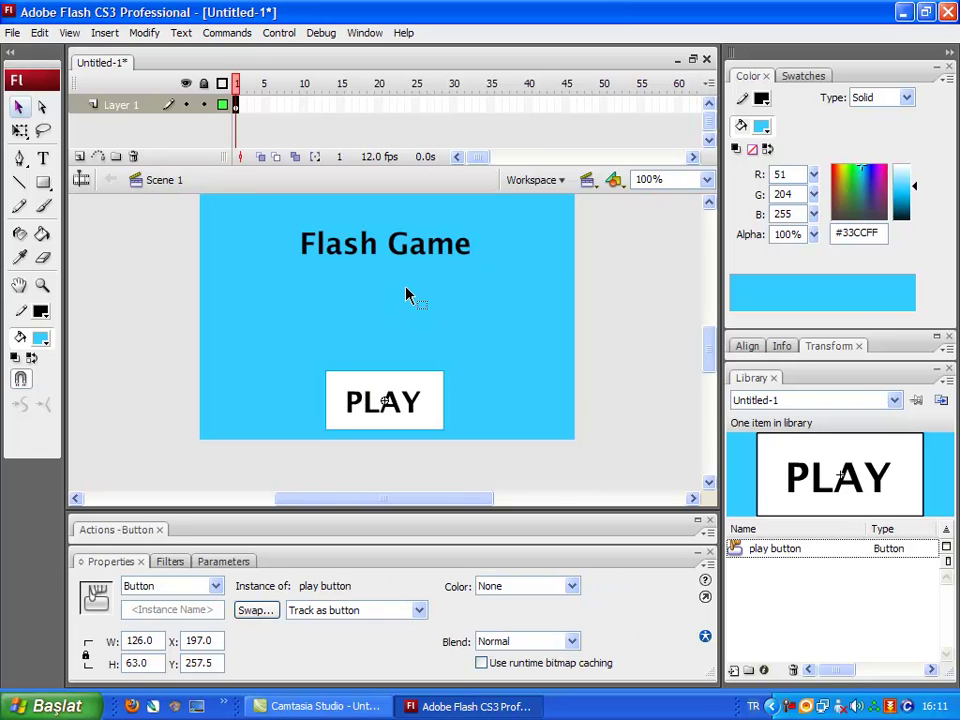
- Open the actions of the PLAY button instance and turn off Script Assist
{"action": "scroll", "coordinate": [714, 339], "scroll_direction": "up", "scroll_amount": 1}
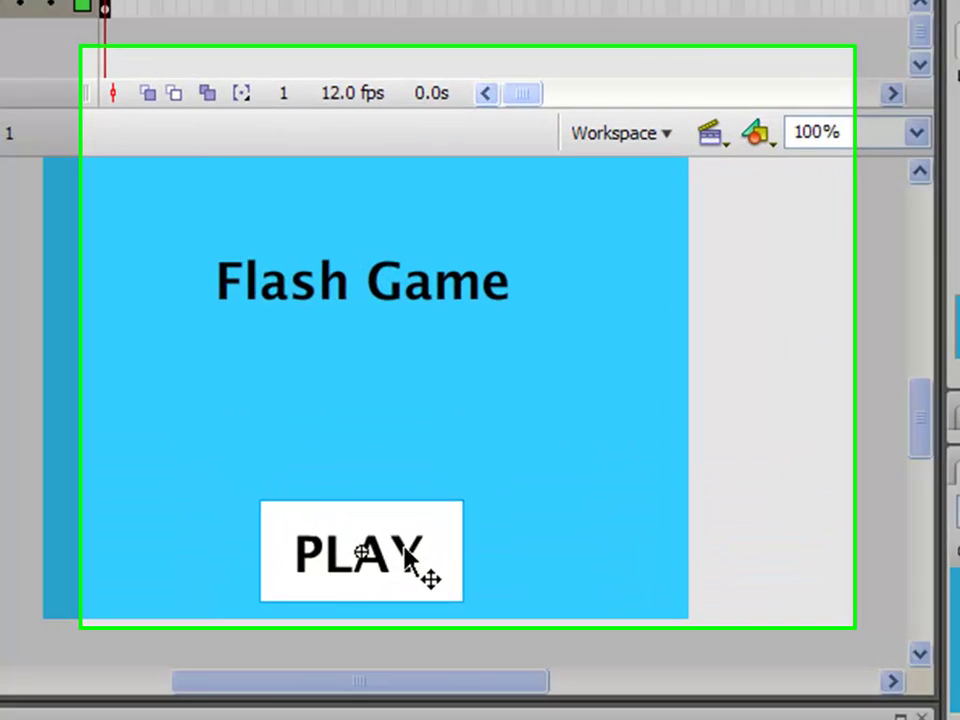
{"action": "right_click", "coordinate": [411, 430]}
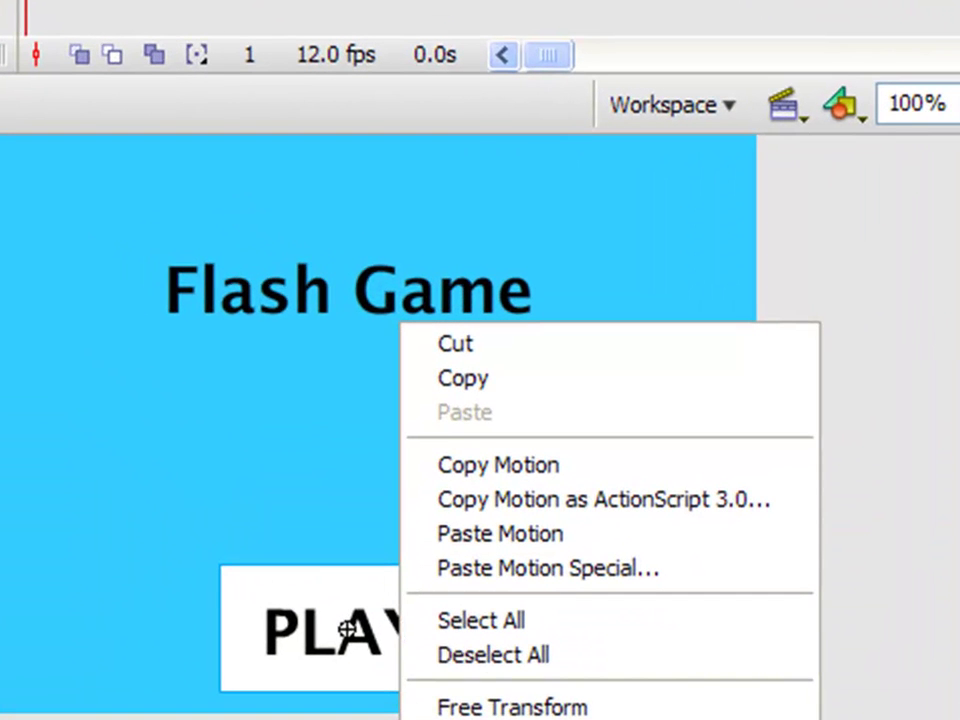
{"action": "key", "text": "F9"}
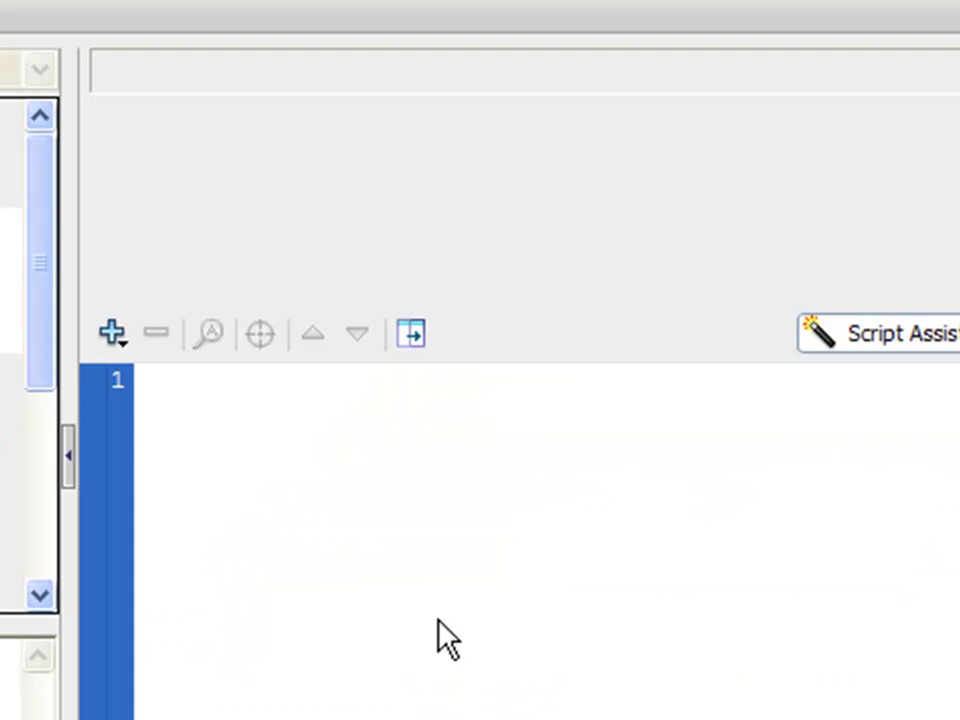
{"action": "left_click", "coordinate": [876, 347]}
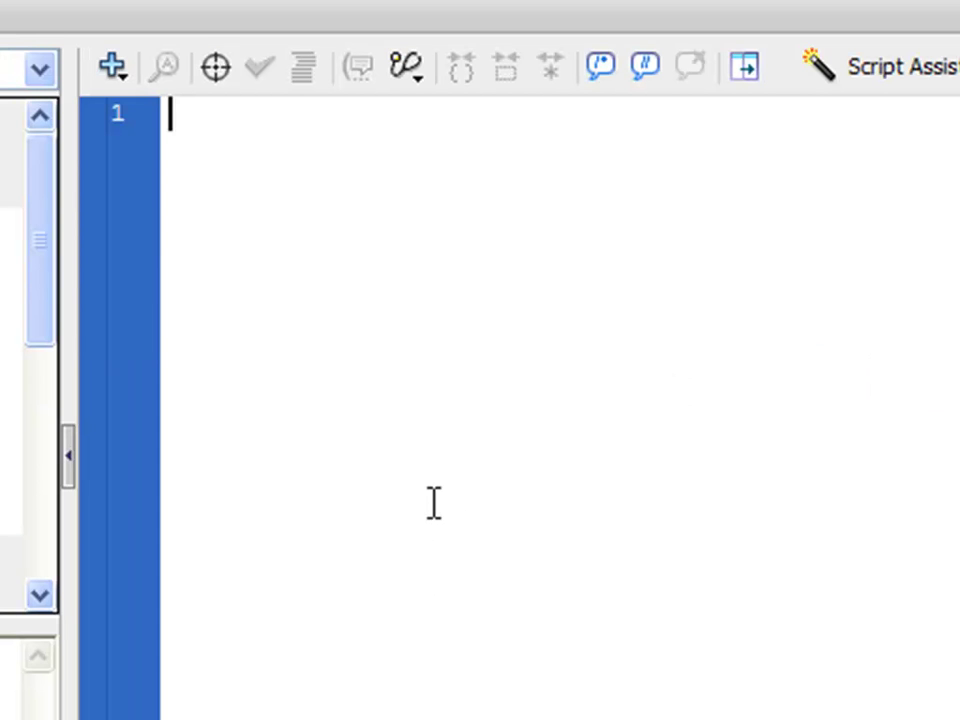
- Write a button script with an on(press) handler that runs gotoAndPlay(2), and collapse the script editor
{"action": "type", "text": "on("}
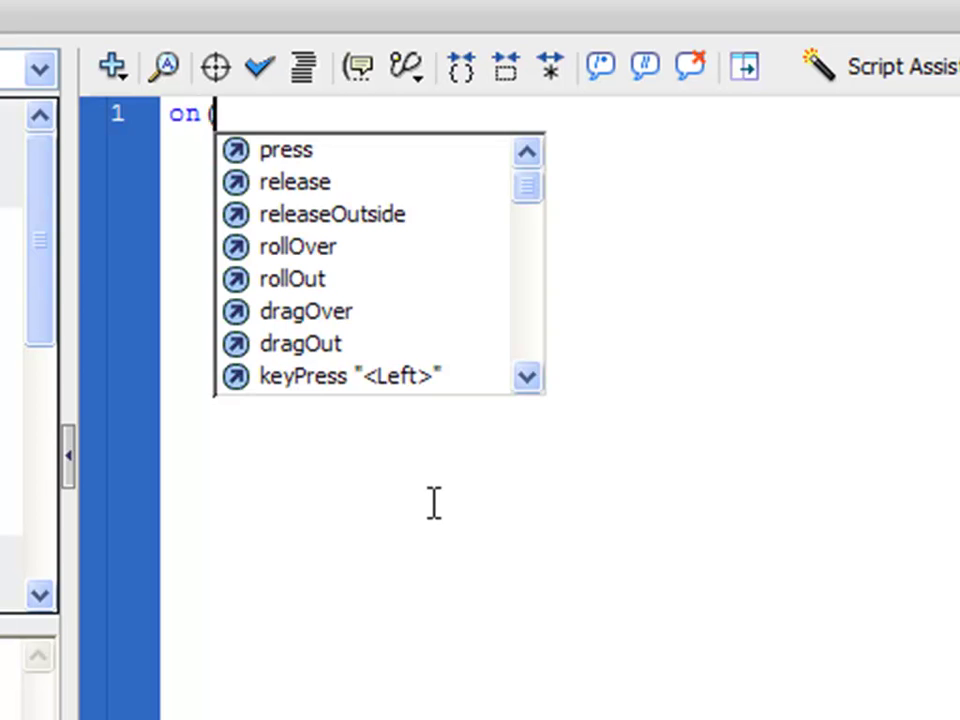
{"action": "type", "text": "press"}
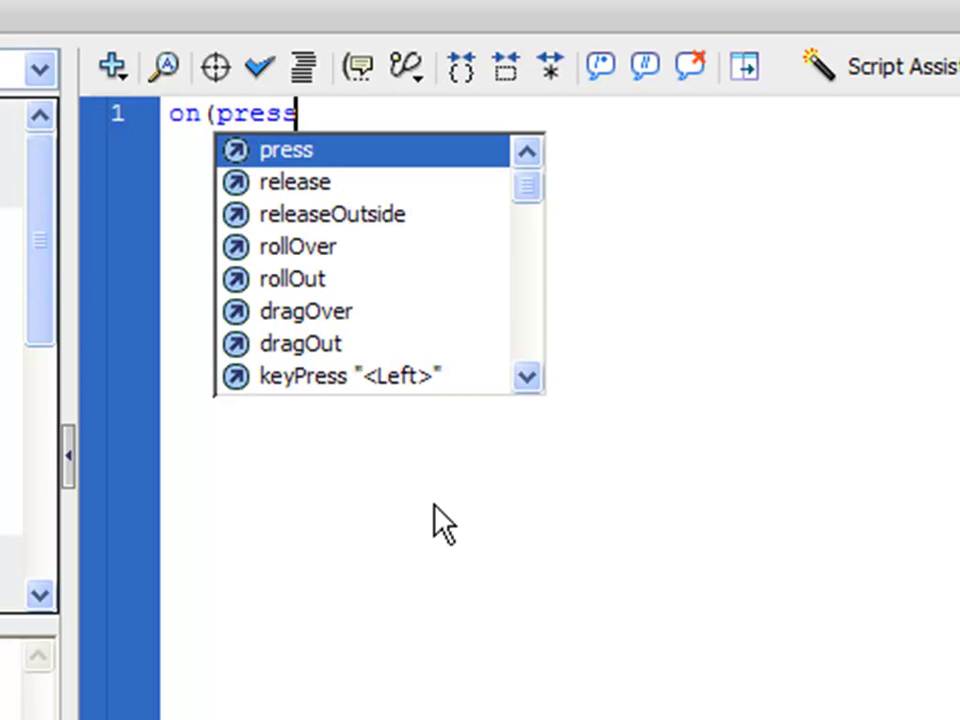
{"action": "type", "text": ") {"}
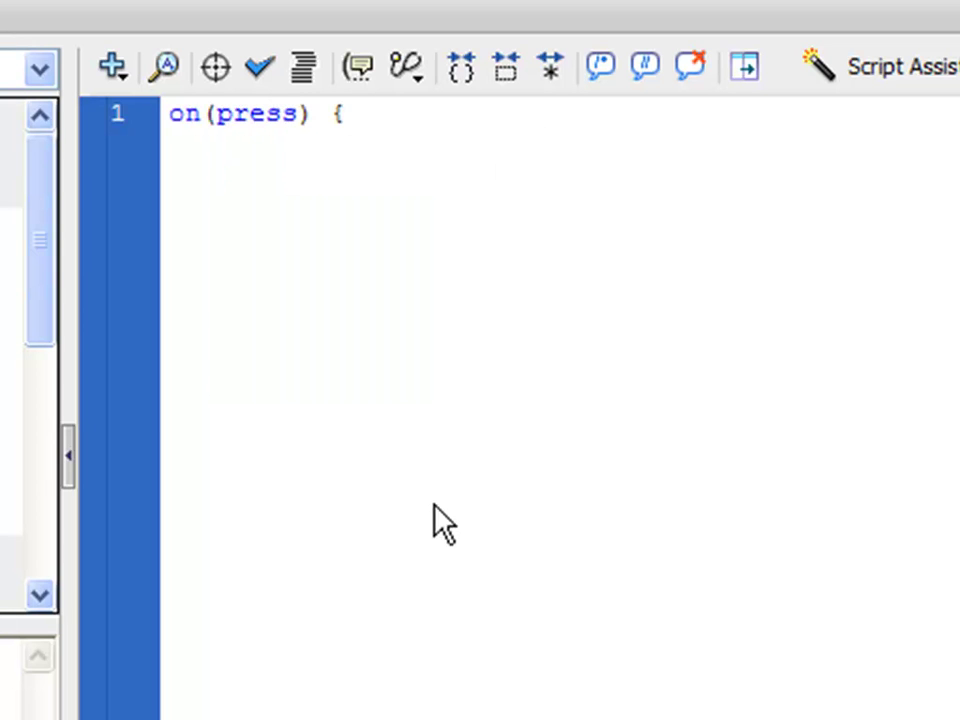
{"action": "key", "text": "Return"}
{"action": "type", "text": "goto"}
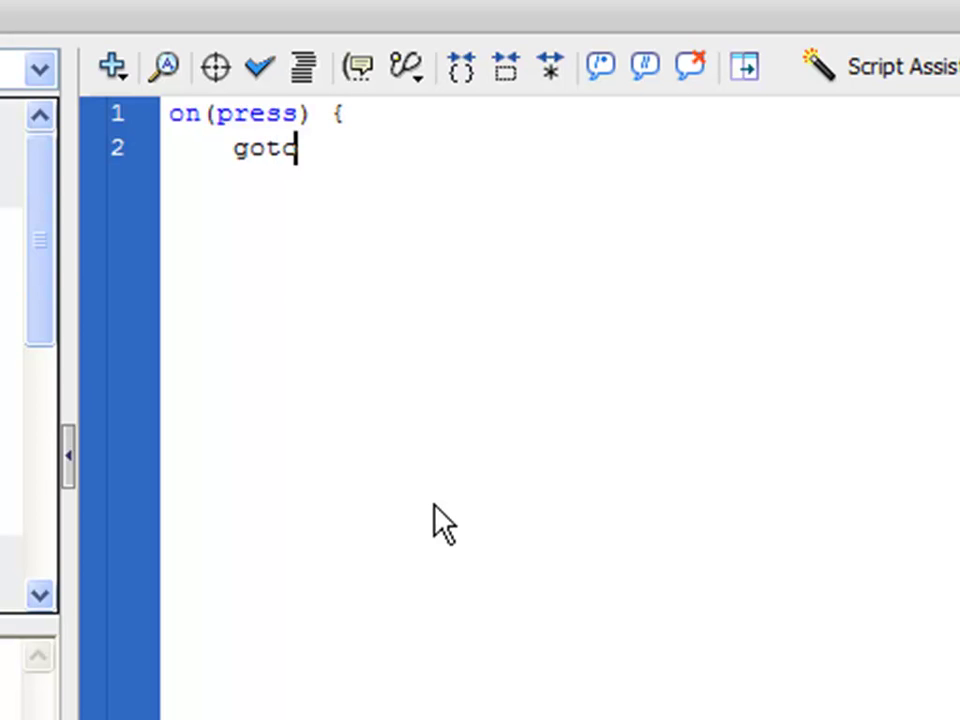
{"action": "type", "text": "AndPlay"}
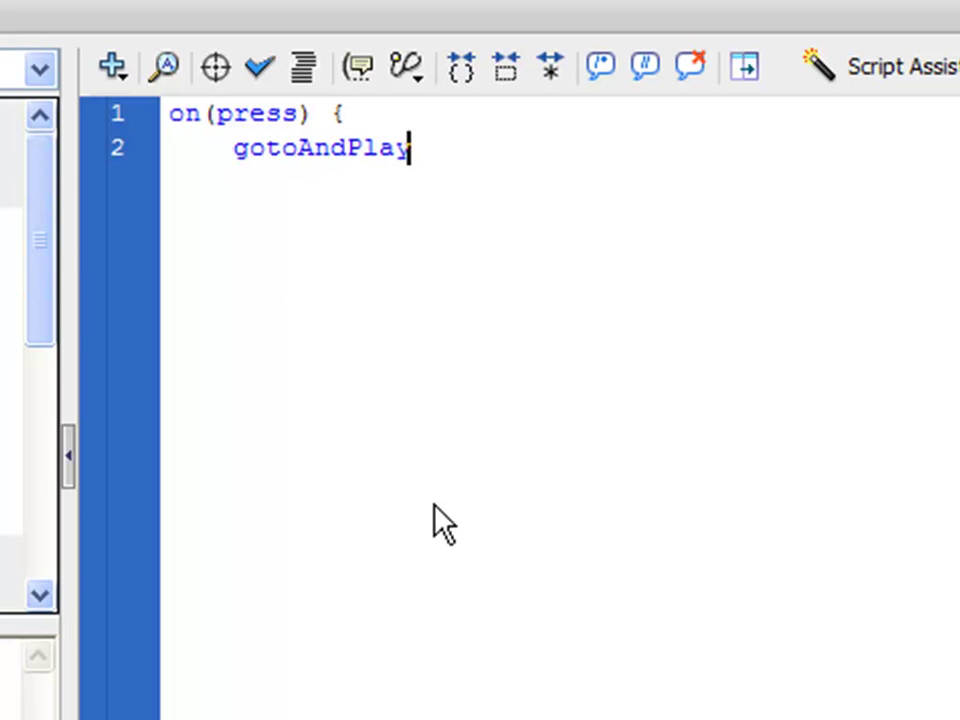
{"action": "type", "text": "(2)"}
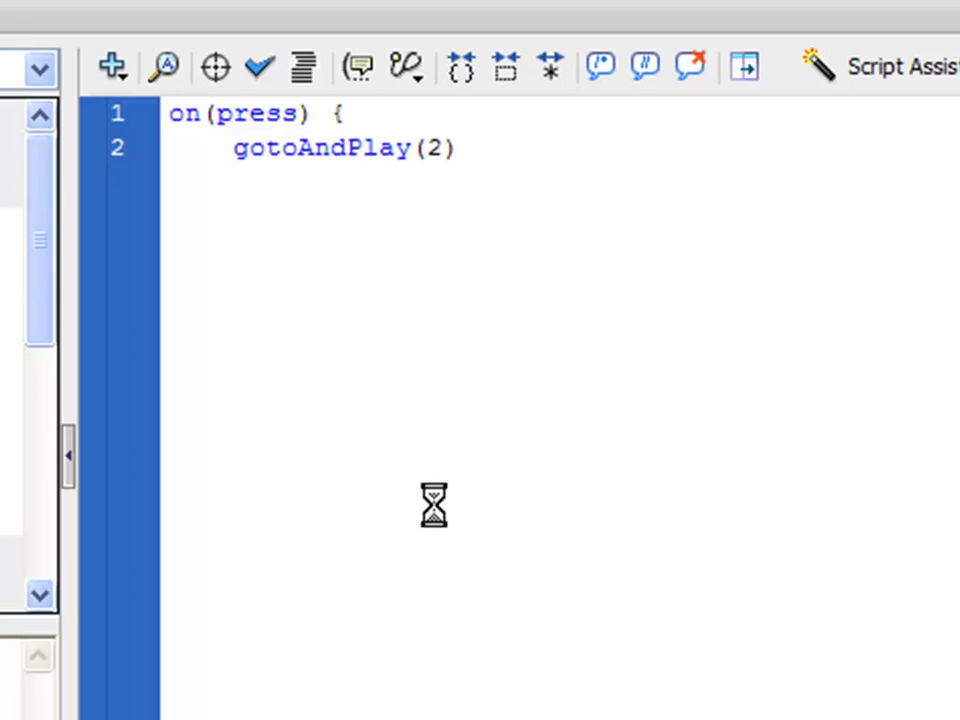
{"action": "key", "text": "Return"}
{"action": "type", "text": "}"}
{"action": "key", "text": "Return"}
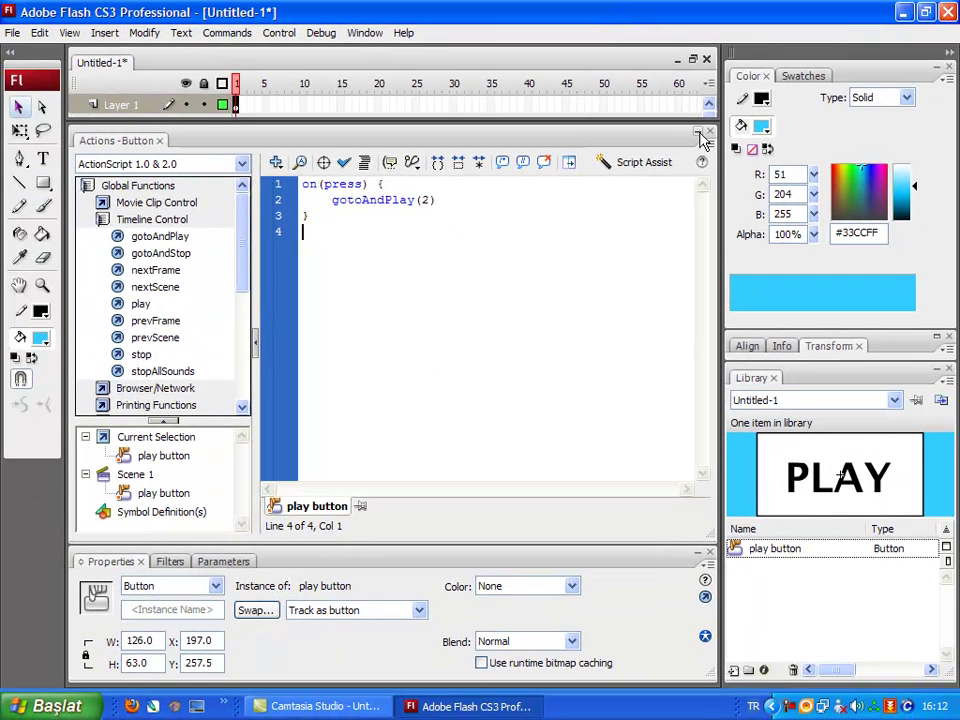
{"action": "left_click", "coordinate": [700, 138]}
- Add the script stop(); to frame 1 of Layer 1 and close the script editor
{"action": "left_click_drag", "start_coordinate": [714, 360], "coordinate": [713, 358]}
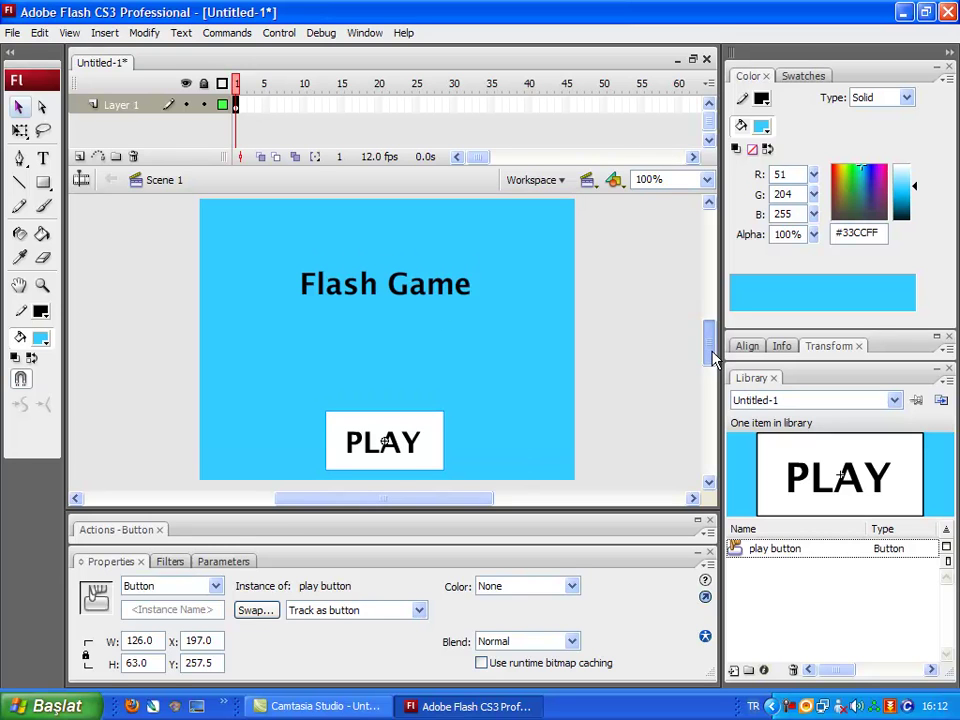
{"action": "right_click", "coordinate": [237, 108]}
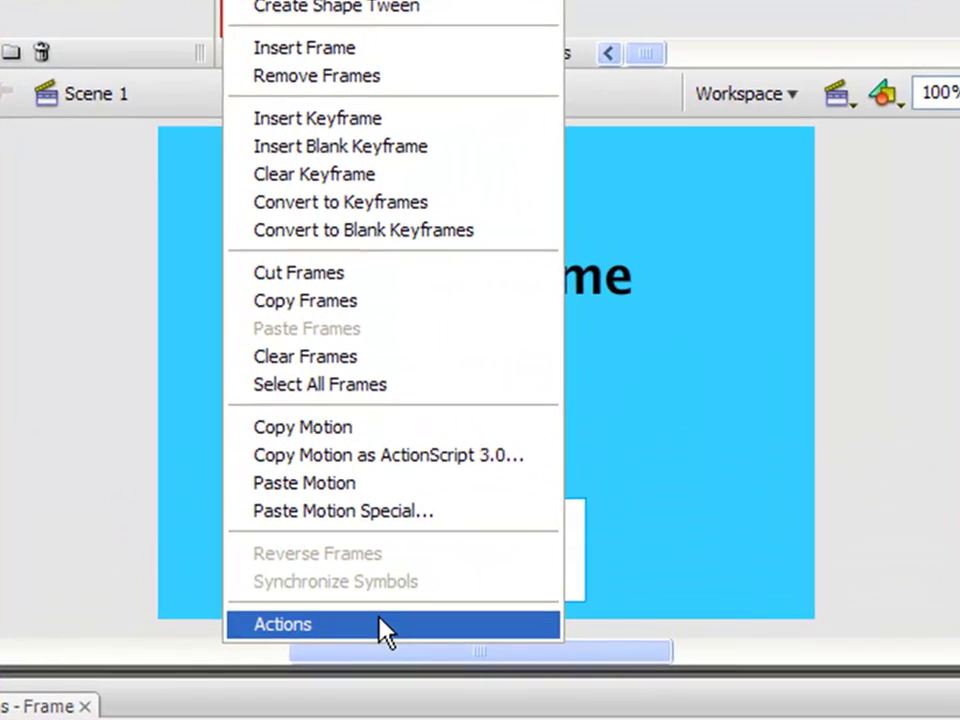
{"action": "left_click", "coordinate": [270, 483]}
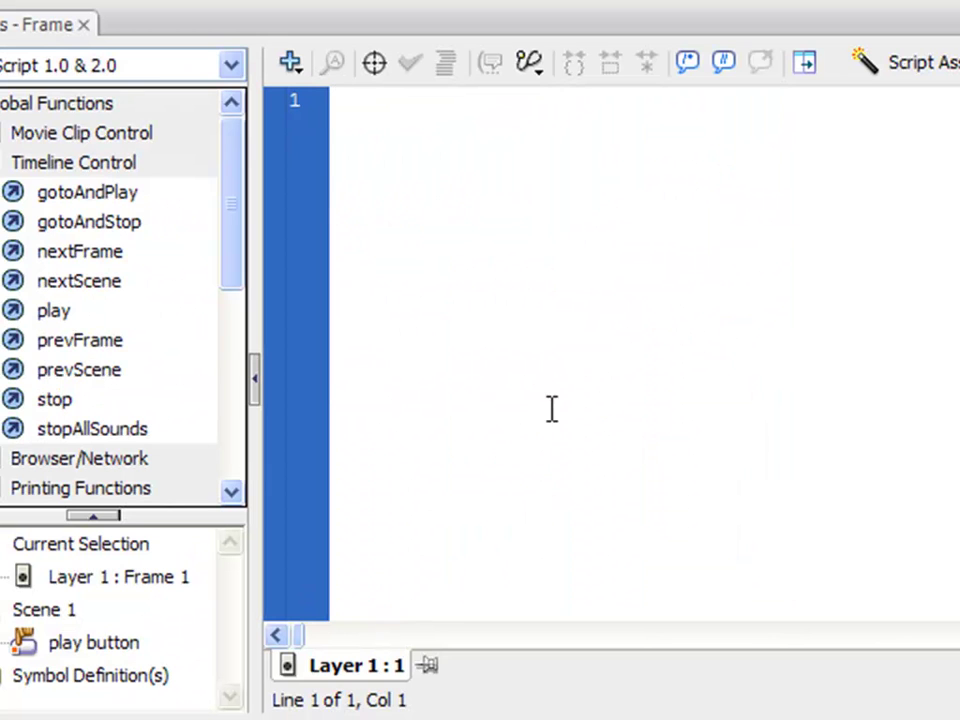
{"action": "type", "text": "stop()"}
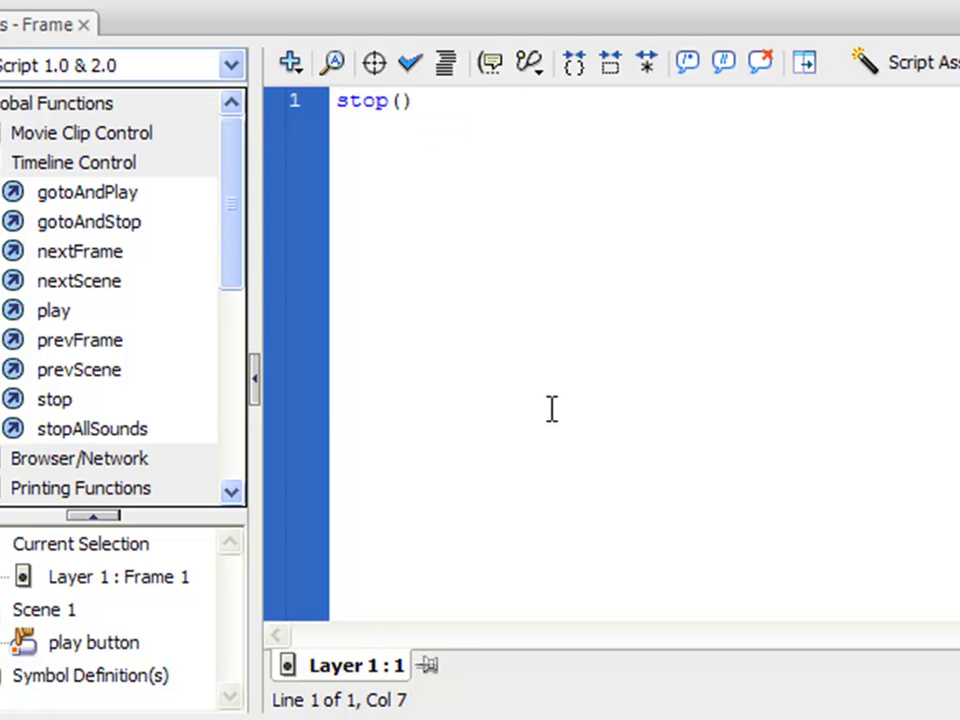
{"action": "type", "text": ";"}
{"action": "key", "text": "Return"}
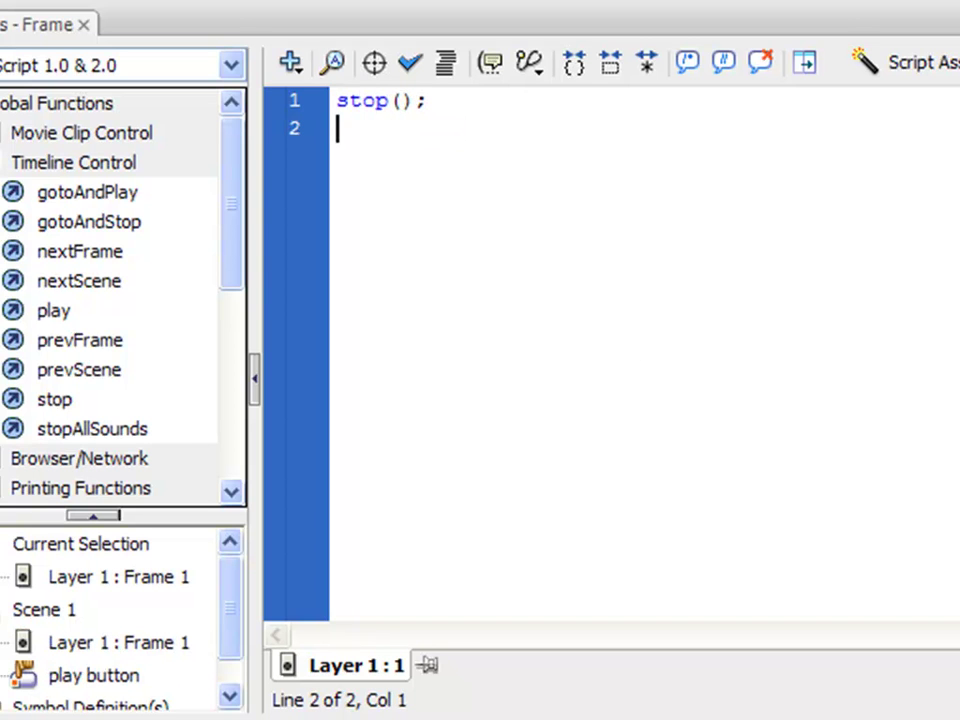
{"action": "key", "text": "F9"}
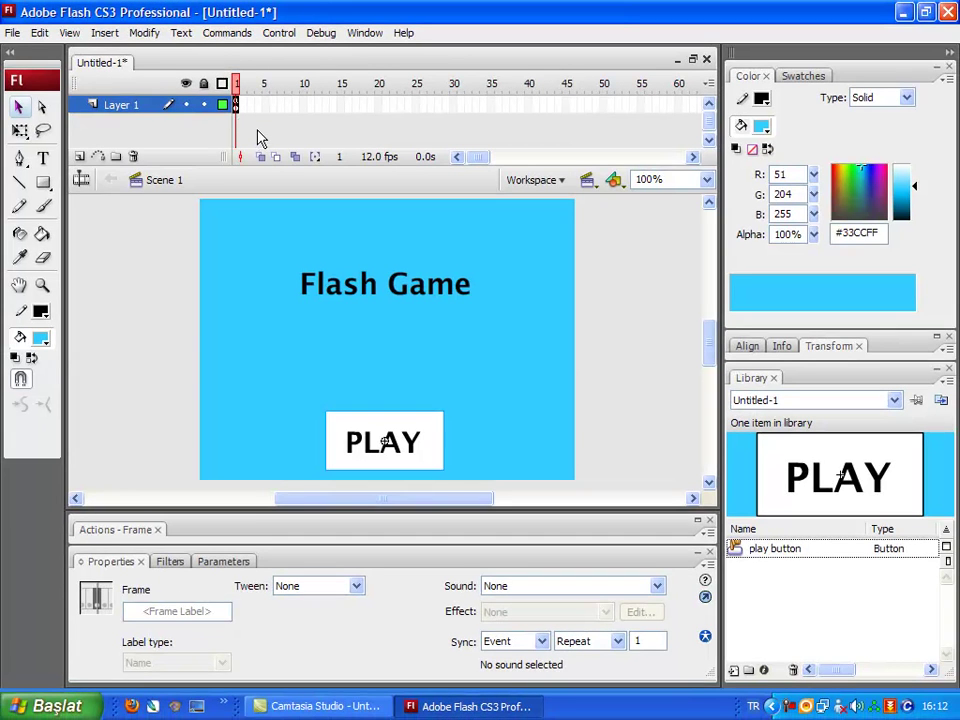
- Insert a blank keyframe at frame 2 and turn on onion skinning
{"action": "key", "text": "F7"}
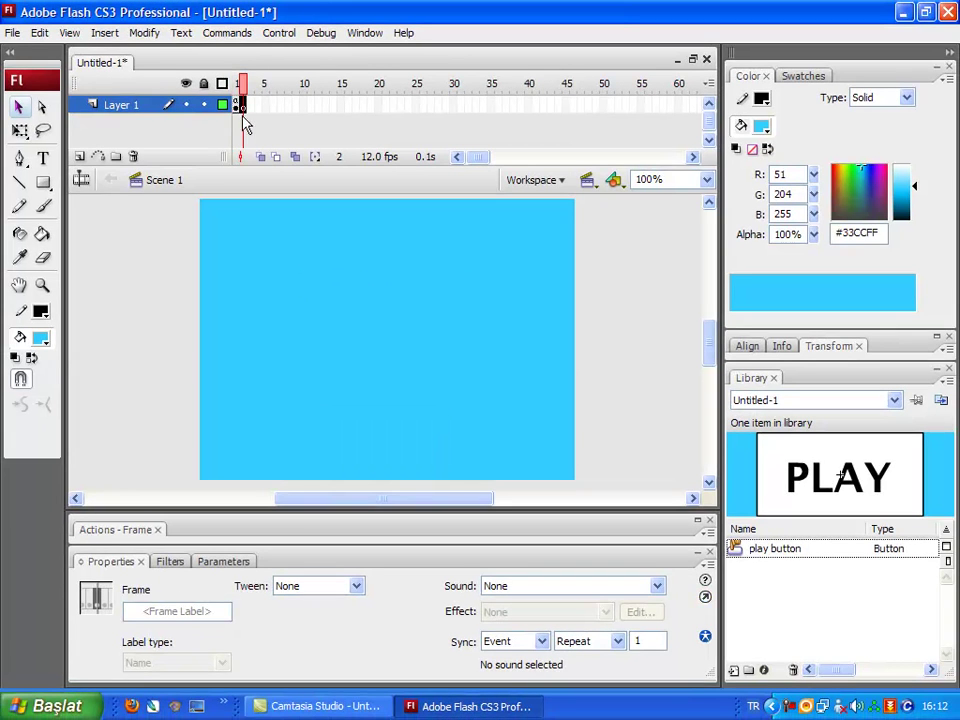
{"action": "left_click", "coordinate": [261, 159]}
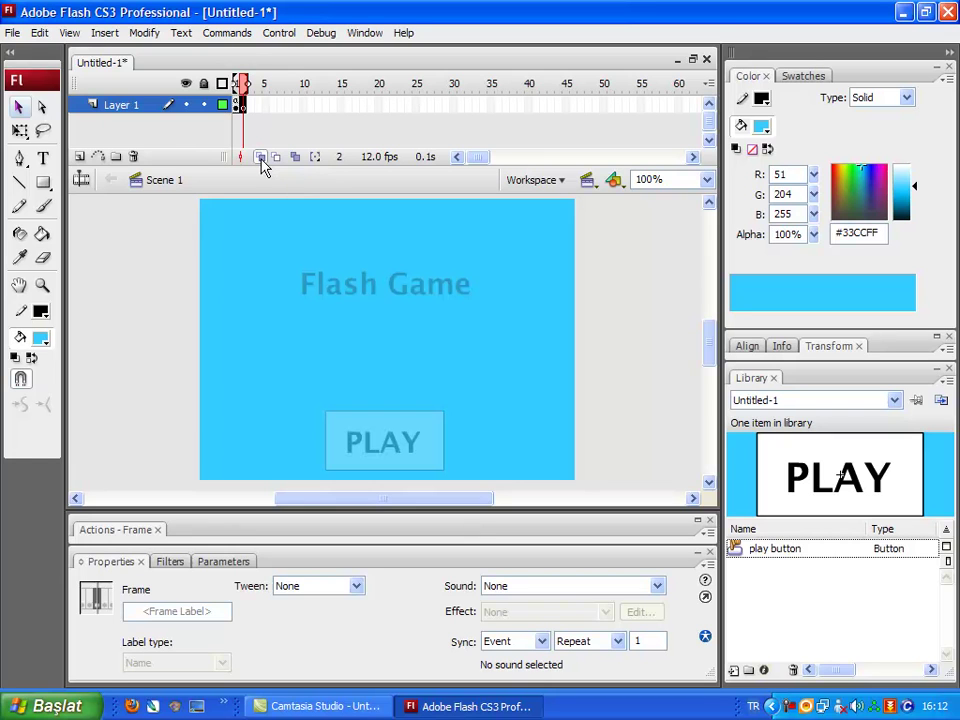
- Draw a winding white (#FFFFFF) maze path without stroke using the Rectangle tool, from the PLAY button's location up to the stage's upper-right corner
{"action": "left_click", "coordinate": [45, 193]}
{"action": "left_click", "coordinate": [43, 310]}
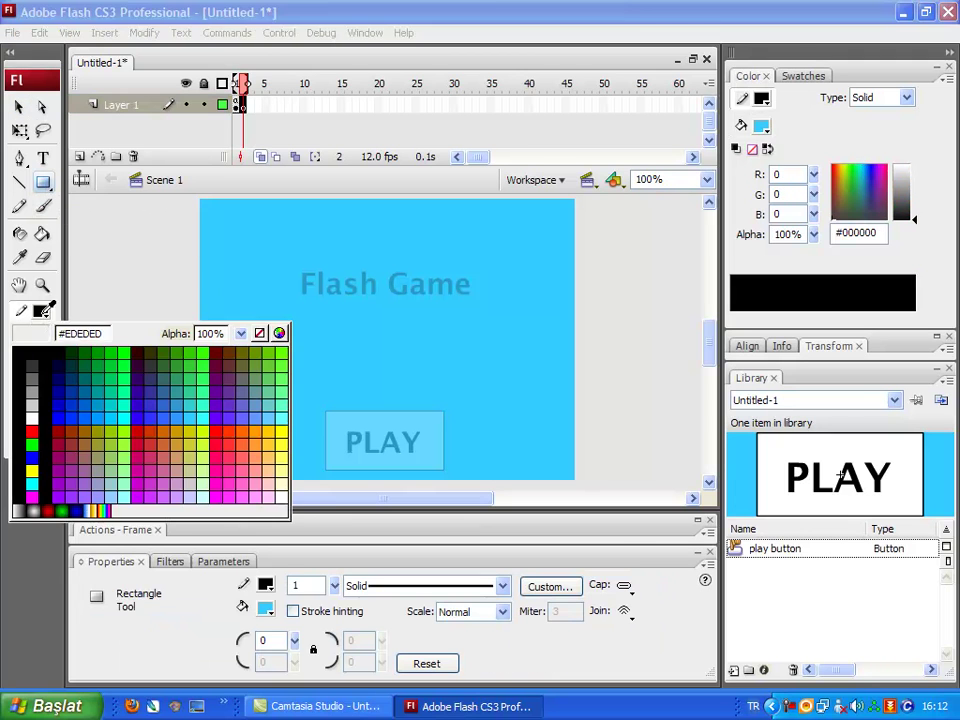
{"action": "left_click", "coordinate": [258, 334]}
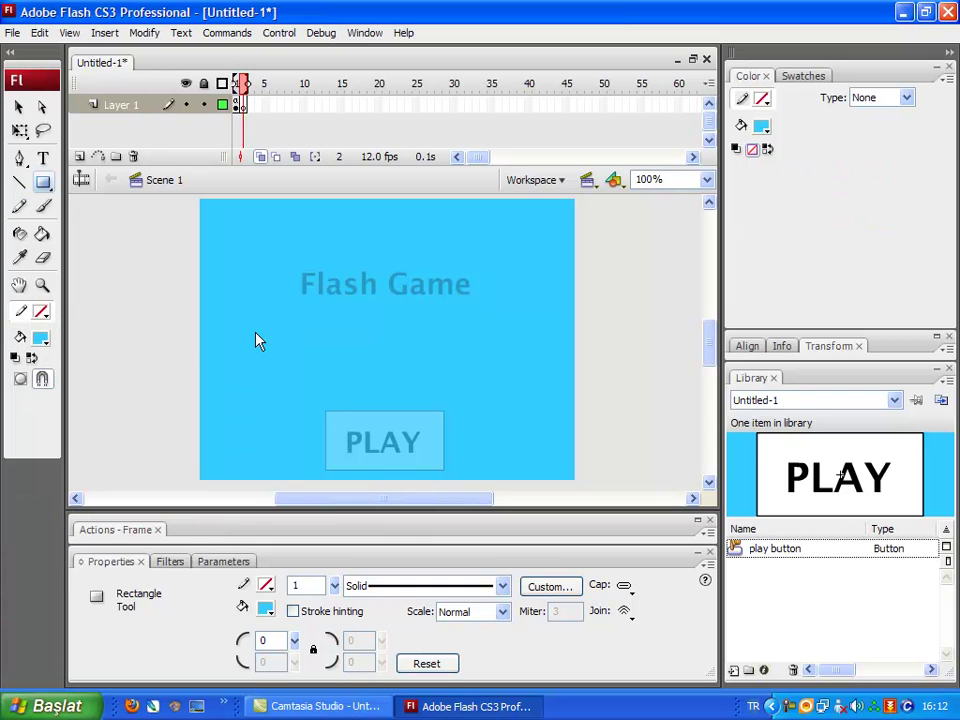
{"action": "left_click", "coordinate": [41, 339]}
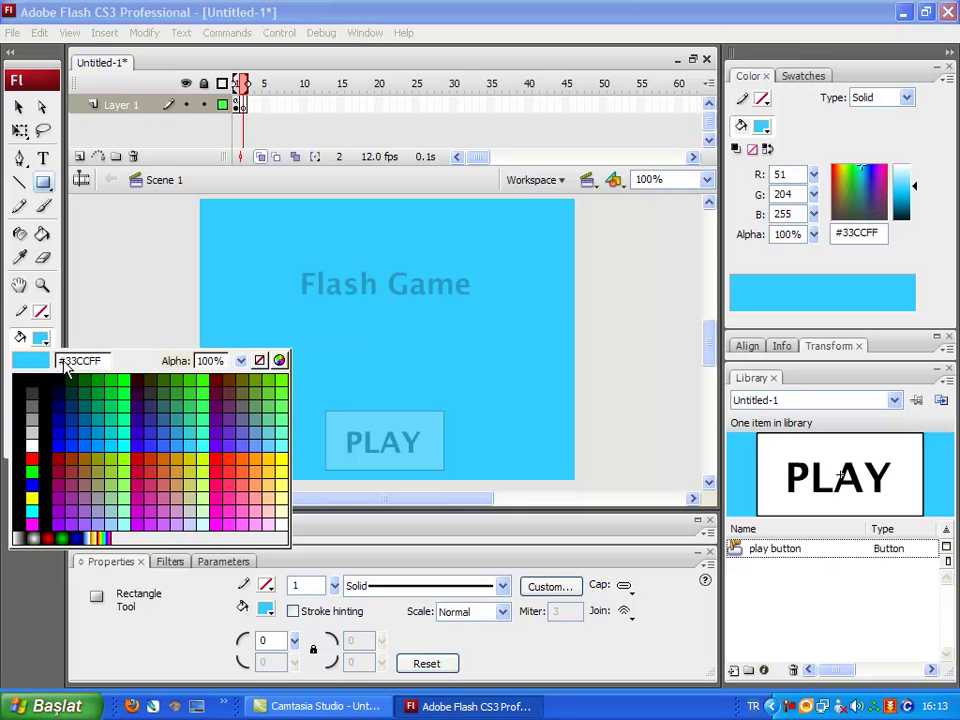
{"action": "left_click", "coordinate": [32, 446]}
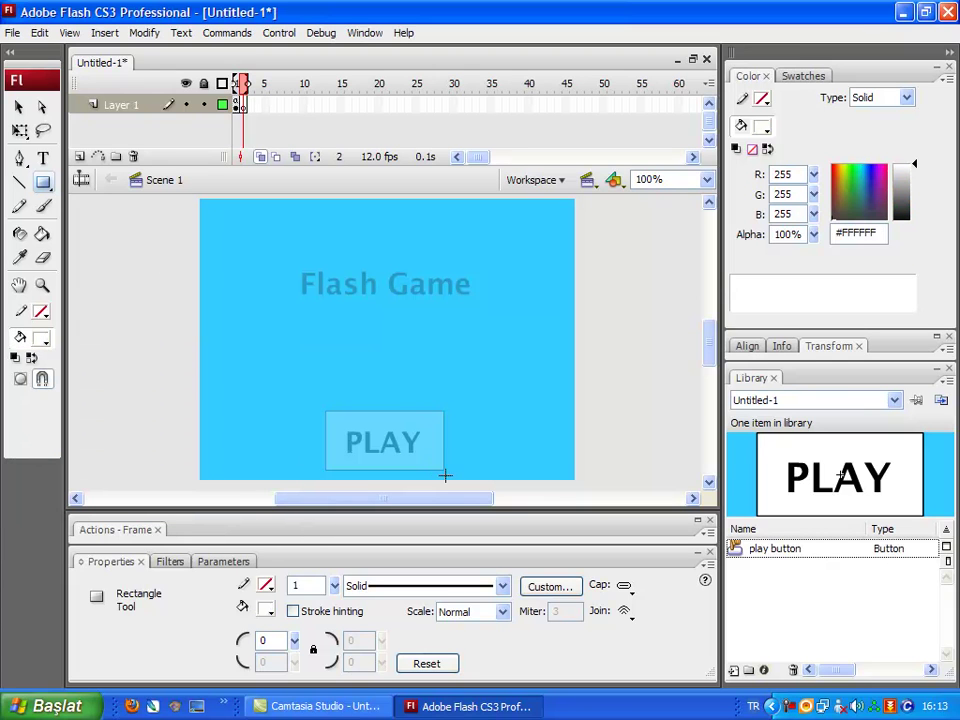
{"action": "left_click_drag", "start_coordinate": [448, 473], "coordinate": [225, 404]}
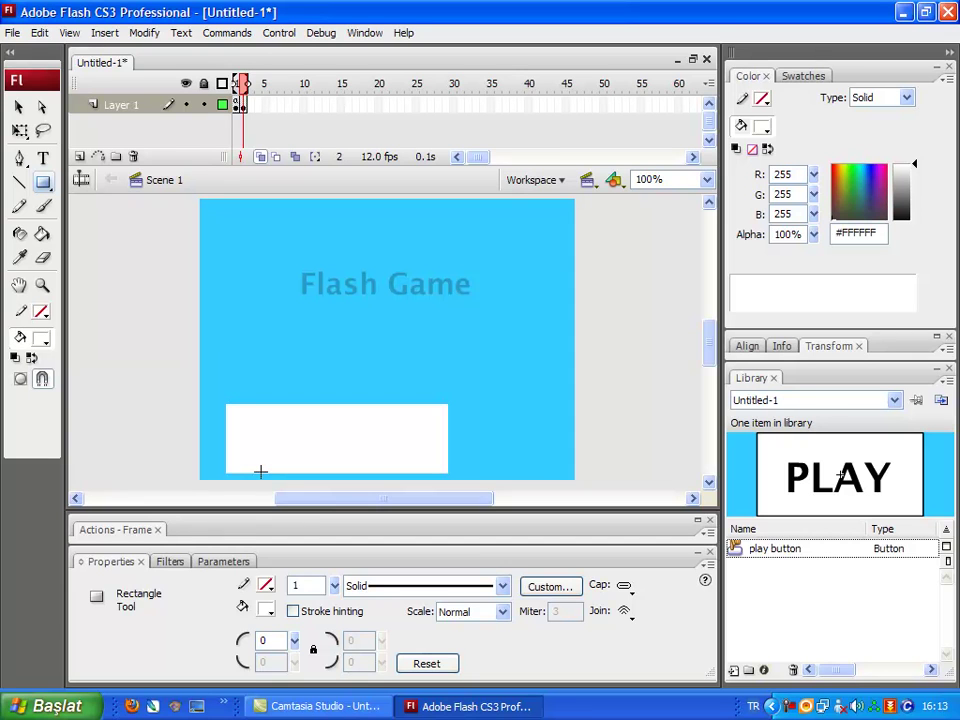
{"action": "left_click_drag", "start_coordinate": [261, 474], "coordinate": [548, 196]}
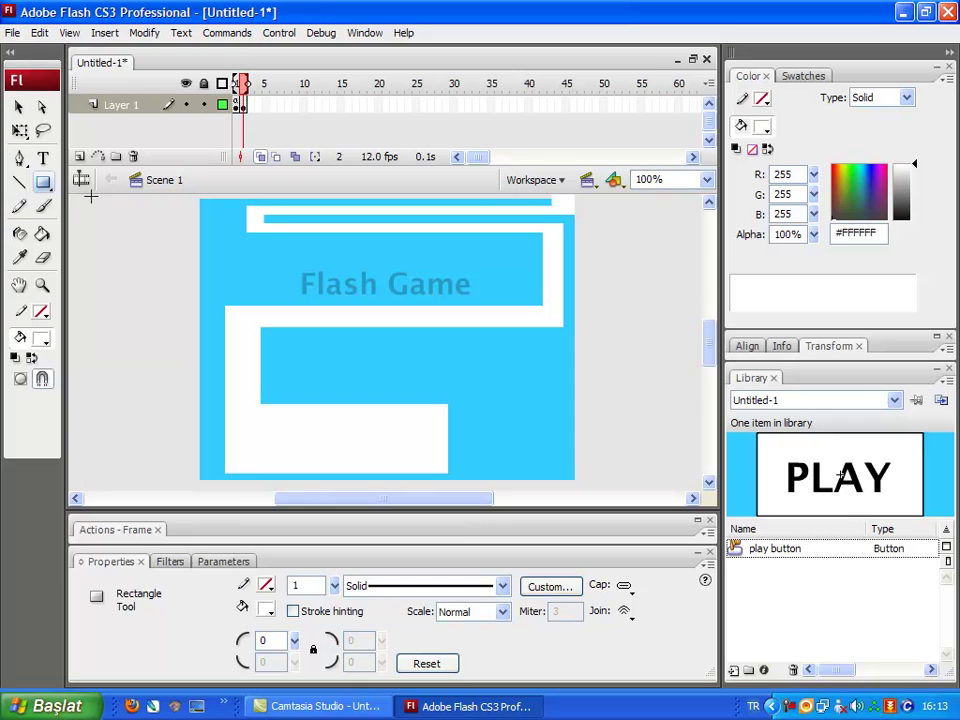
- Draw a closed black outline just outside the stage edges with the Line tool, enclosing the maze path
{"action": "left_click", "coordinate": [19, 181]}
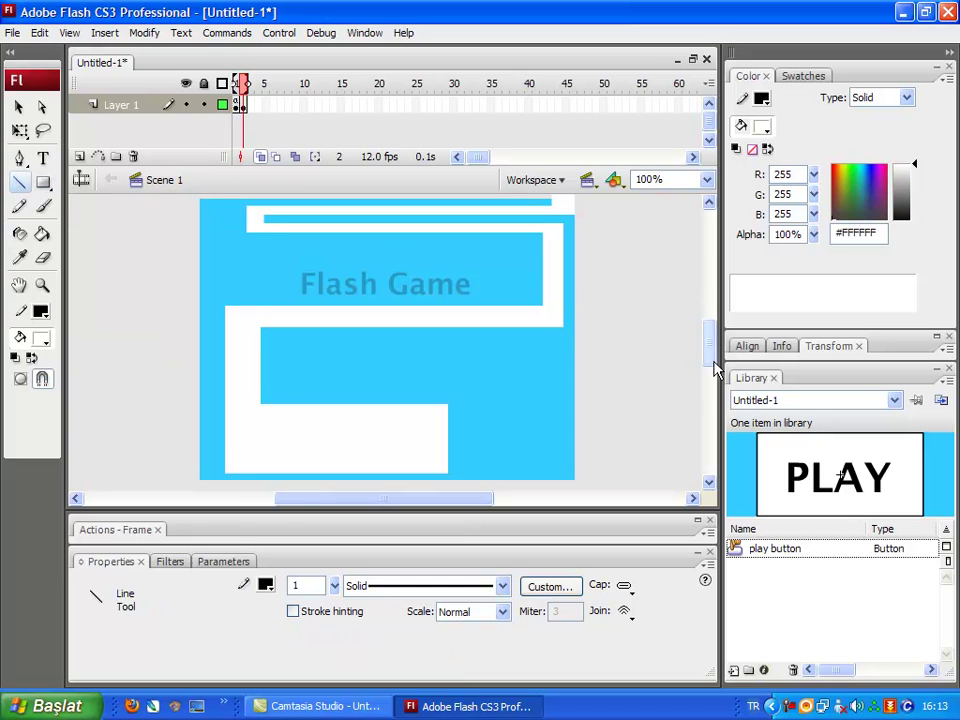
{"action": "scroll", "coordinate": [709, 363], "scroll_direction": "up", "scroll_amount": 1}
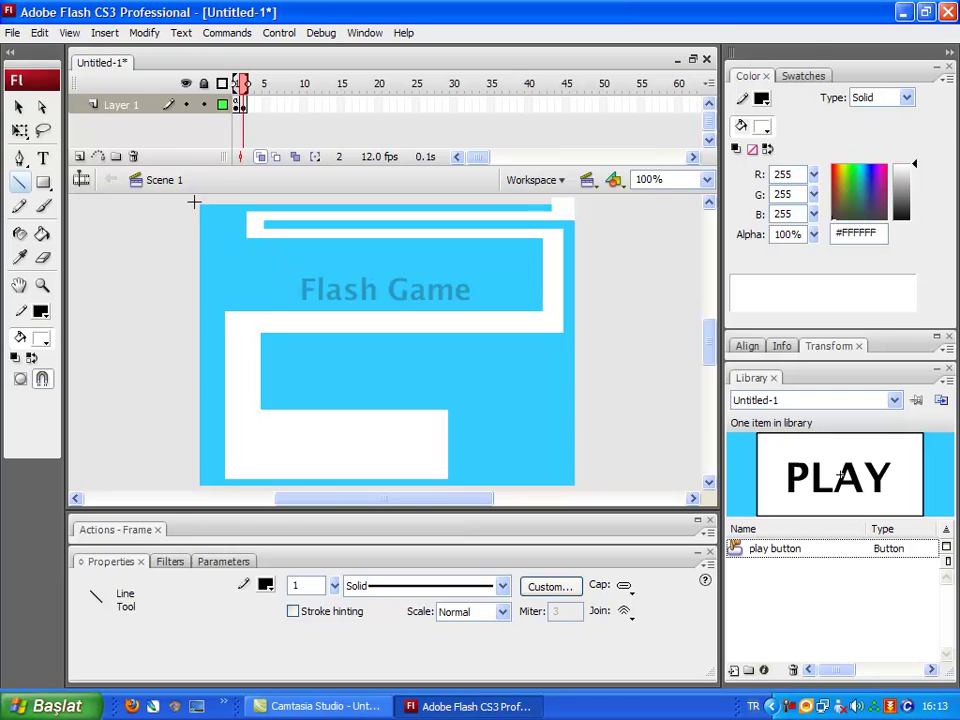
{"action": "left_click_drag", "start_coordinate": [194, 208], "coordinate": [193, 489]}
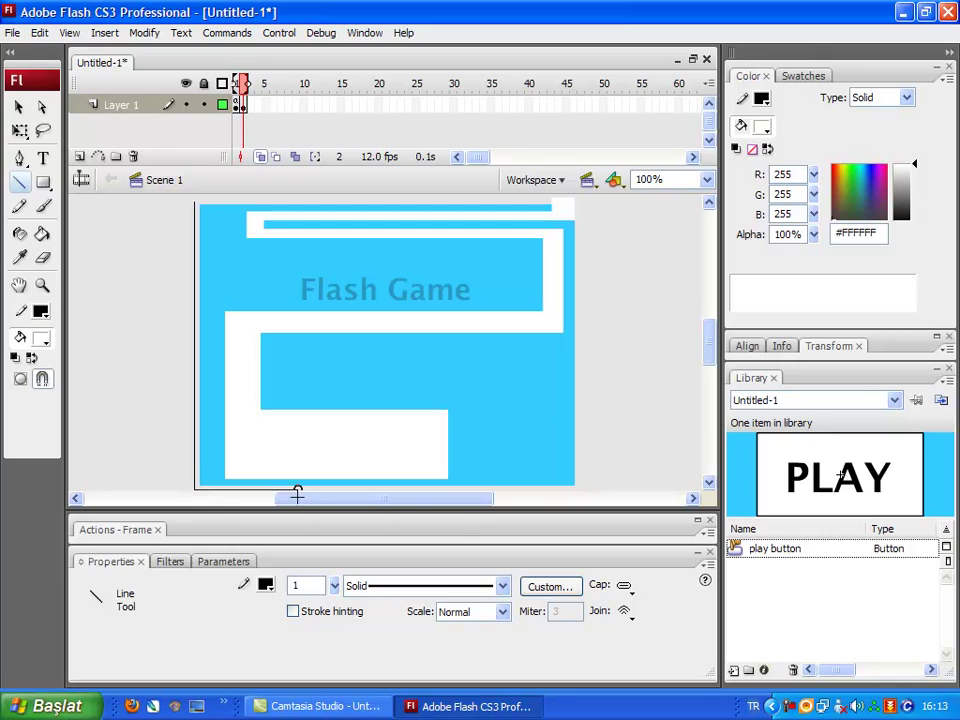
{"action": "left_click_drag", "start_coordinate": [542, 500], "coordinate": [194, 202]}
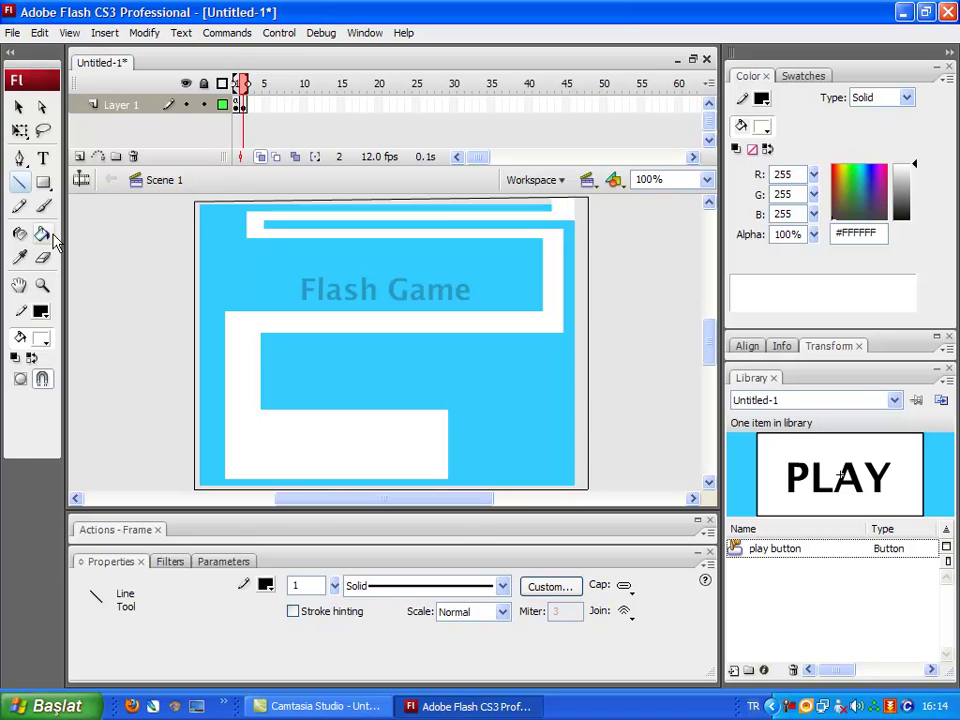
- Fill the area between the outline and the white maze path with black (#000000) using the Paint Bucket tool
{"action": "left_click", "coordinate": [48, 240]}
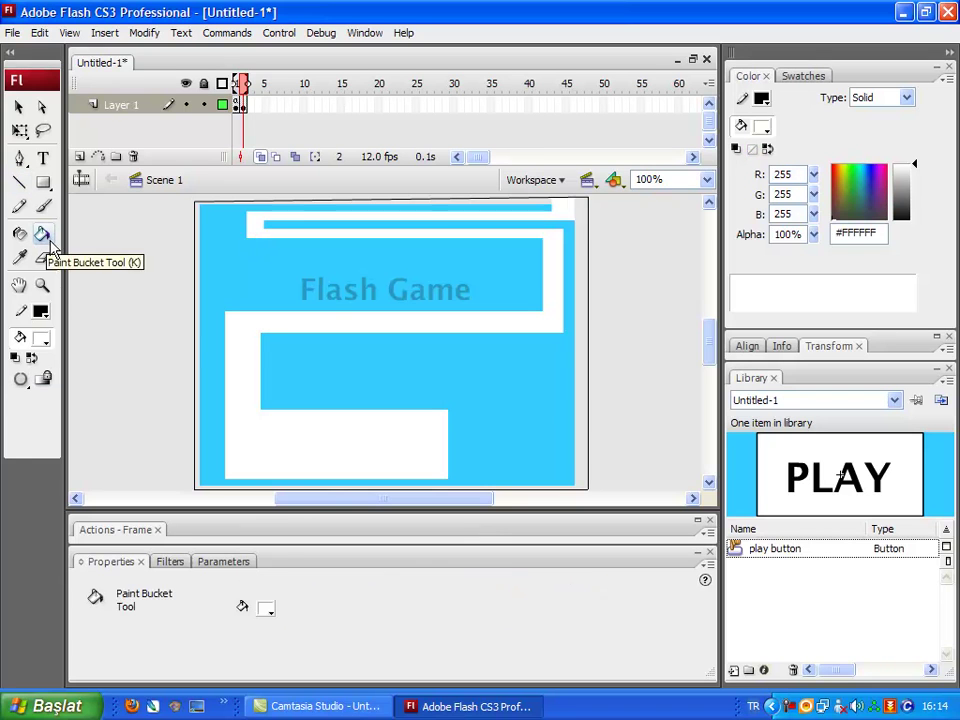
{"action": "left_click", "coordinate": [42, 339]}
{"action": "left_click", "coordinate": [31, 379]}
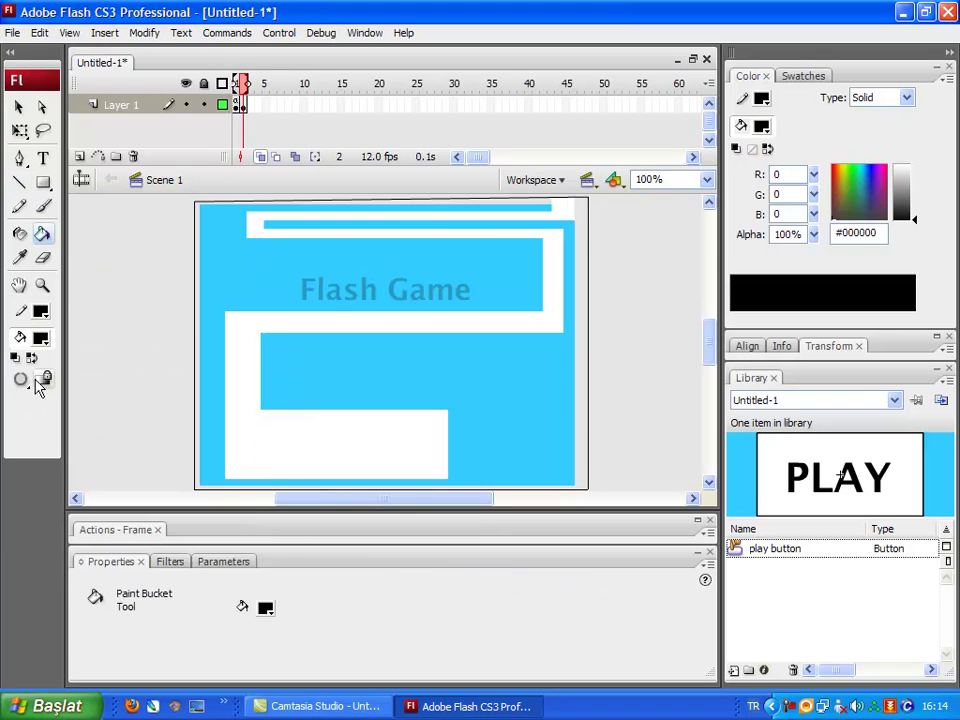
{"action": "left_click", "coordinate": [480, 390]}
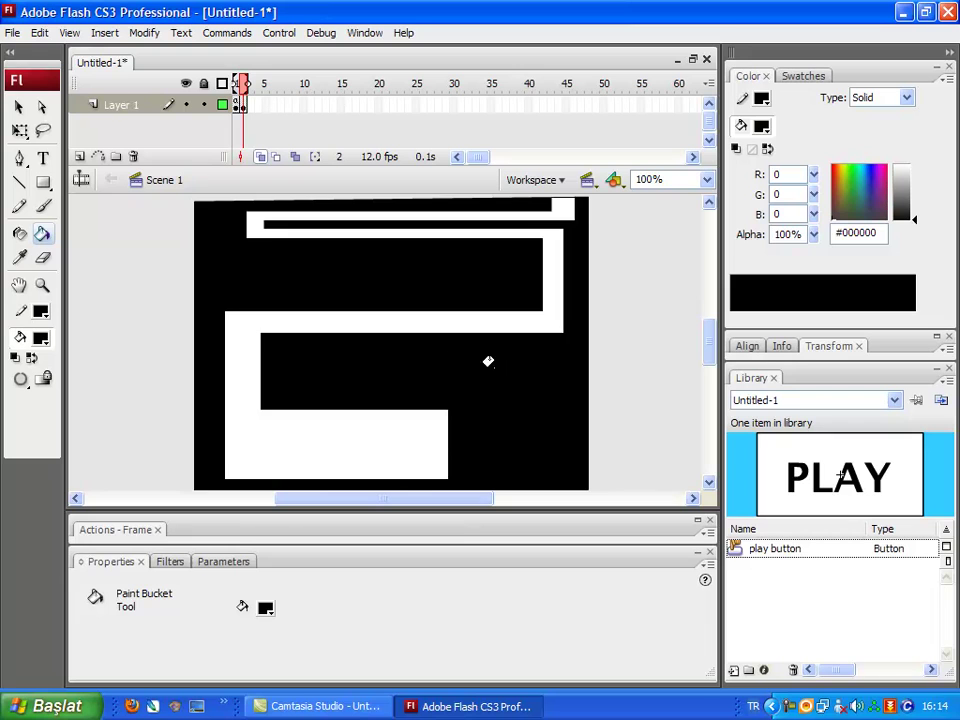
- Convert the black fill around the path to a button symbol named maze
{"action": "left_click", "coordinate": [21, 108]}
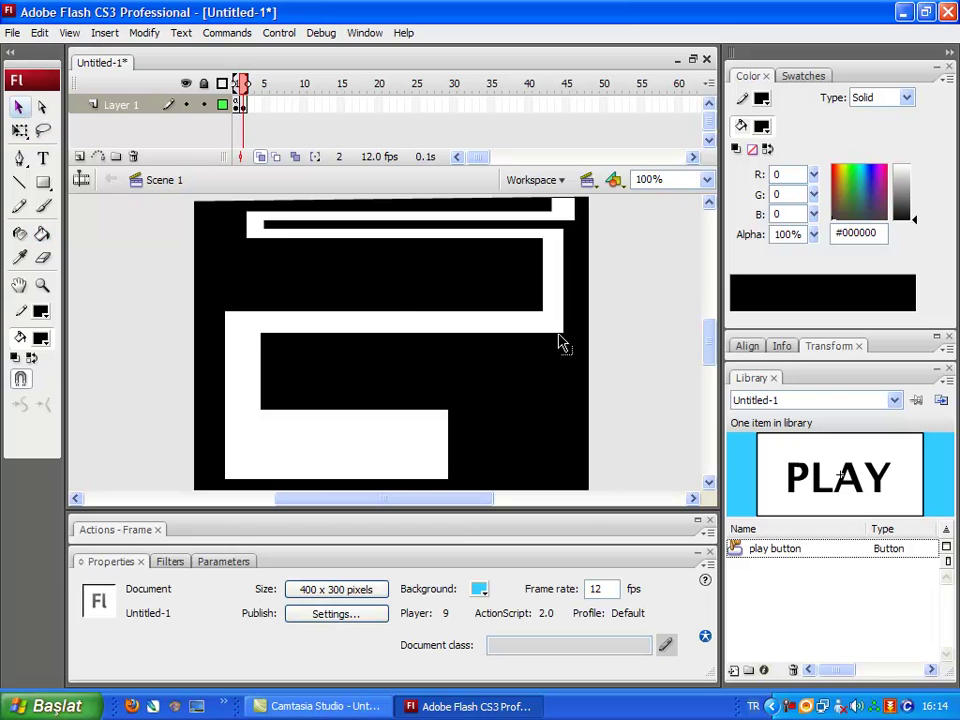
{"action": "left_click", "coordinate": [518, 382]}
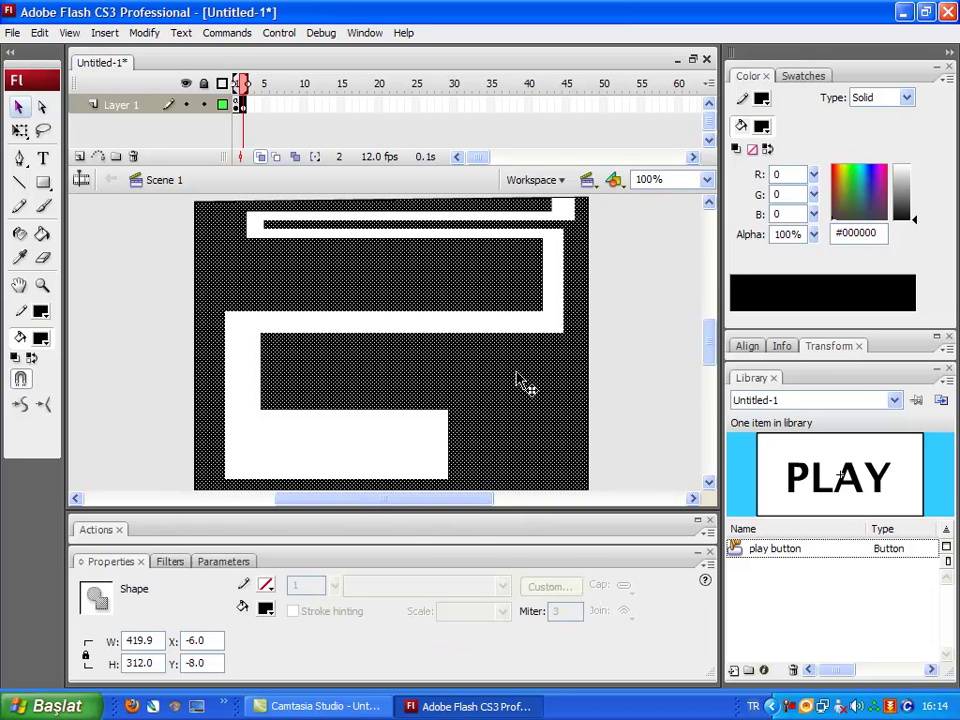
{"action": "right_click", "coordinate": [470, 376]}
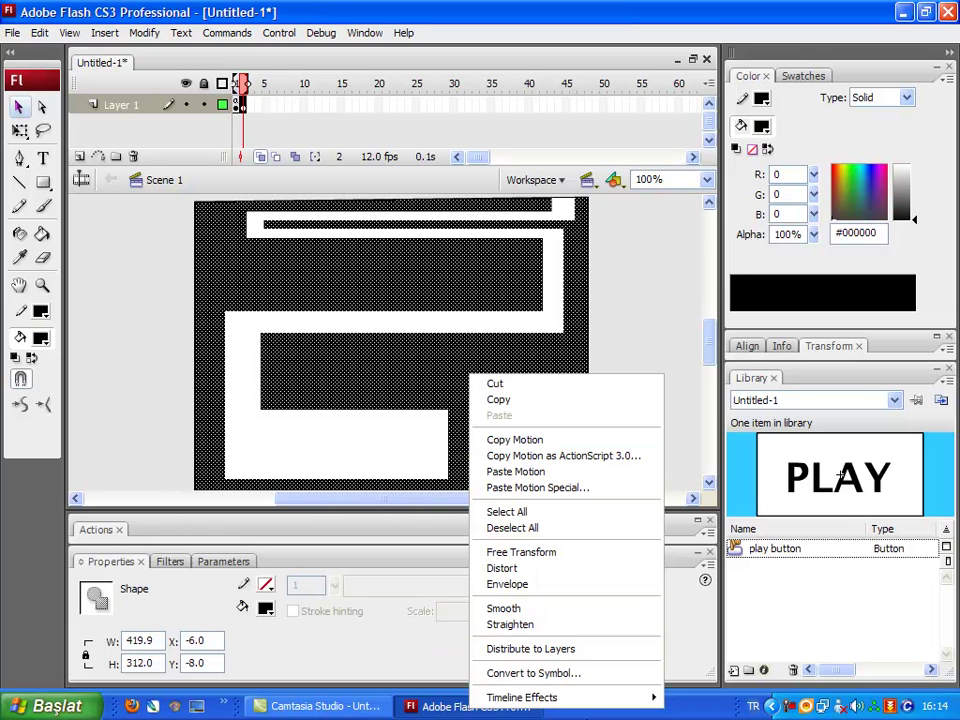
{"action": "left_click", "coordinate": [576, 673]}
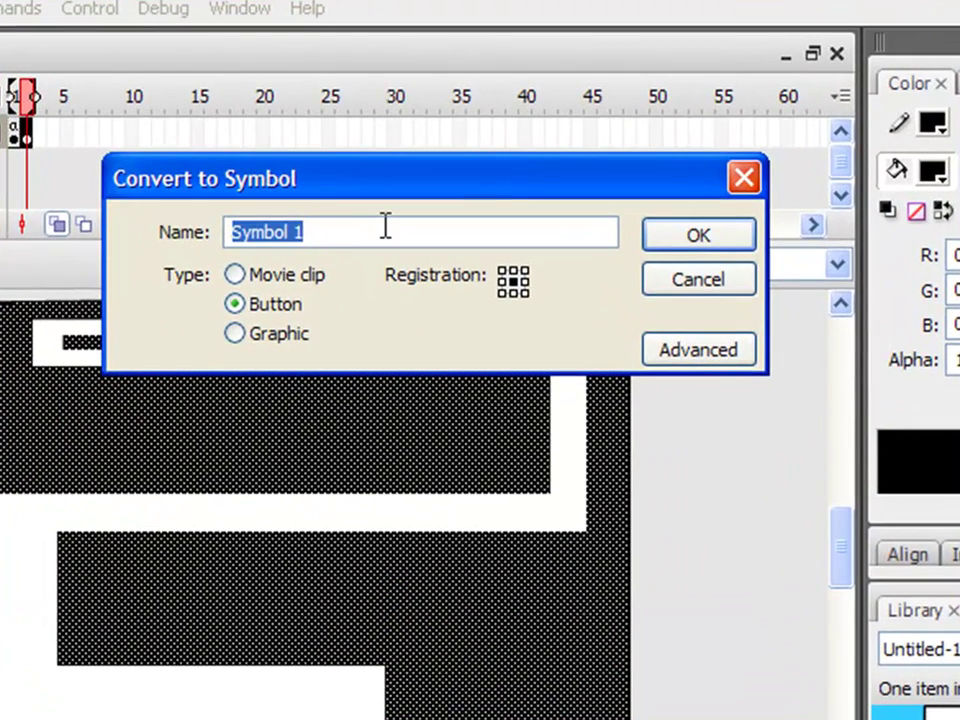
{"action": "type", "text": "maze"}
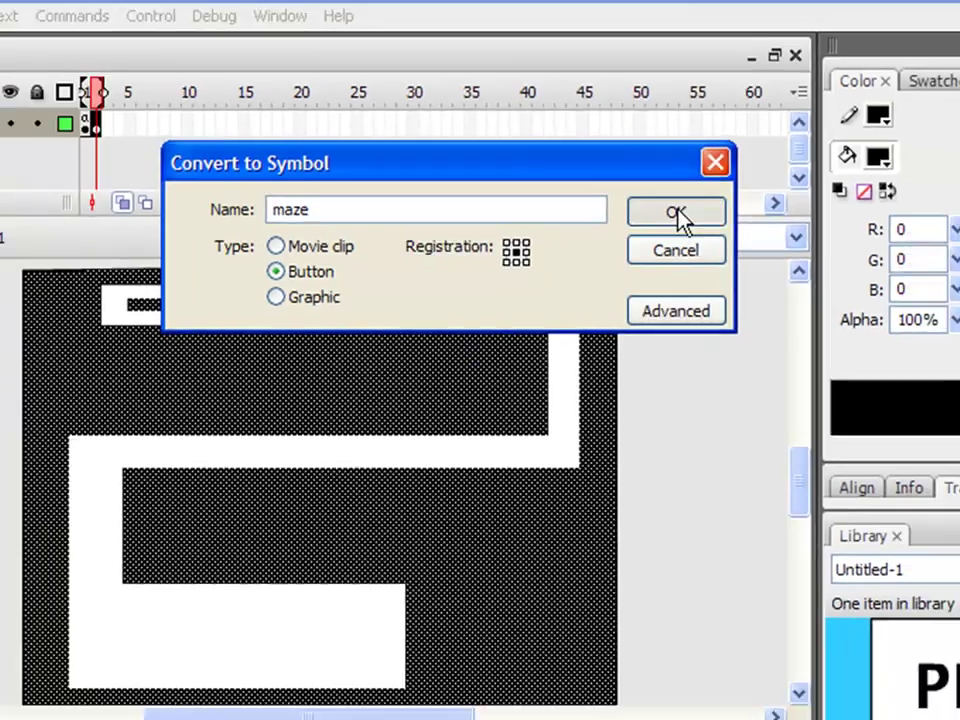
{"action": "left_click", "coordinate": [676, 212]}
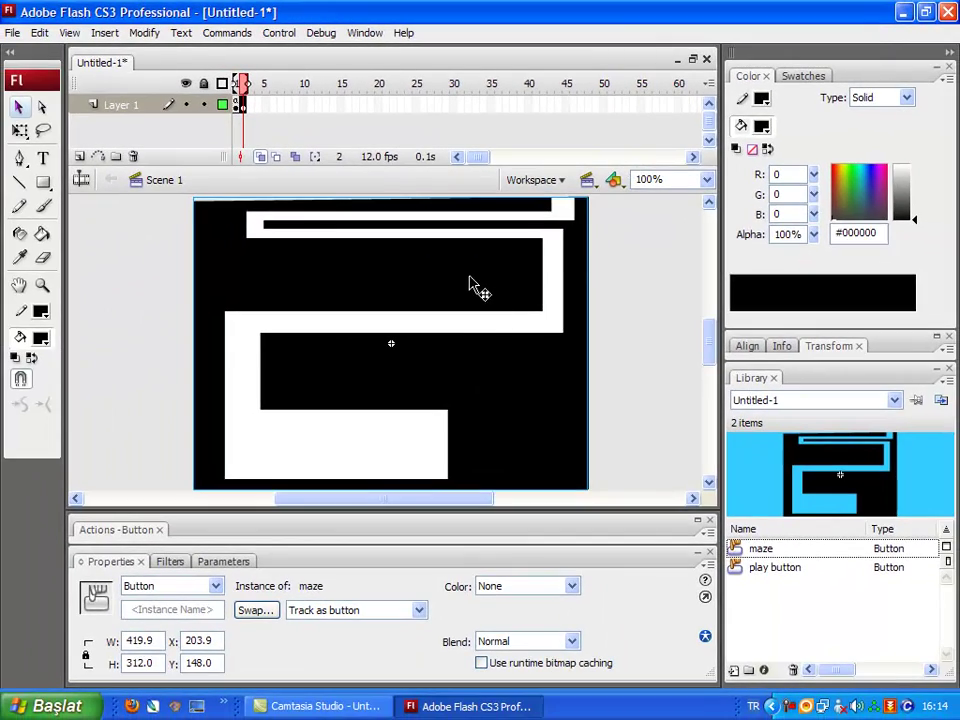
- Write a script on the maze button with an on(rollOver) handler that runs gotoAndPlay(1), and collapse the script editor
{"action": "right_click", "coordinate": [444, 260]}
{"action": "left_click", "coordinate": [475, 572]}
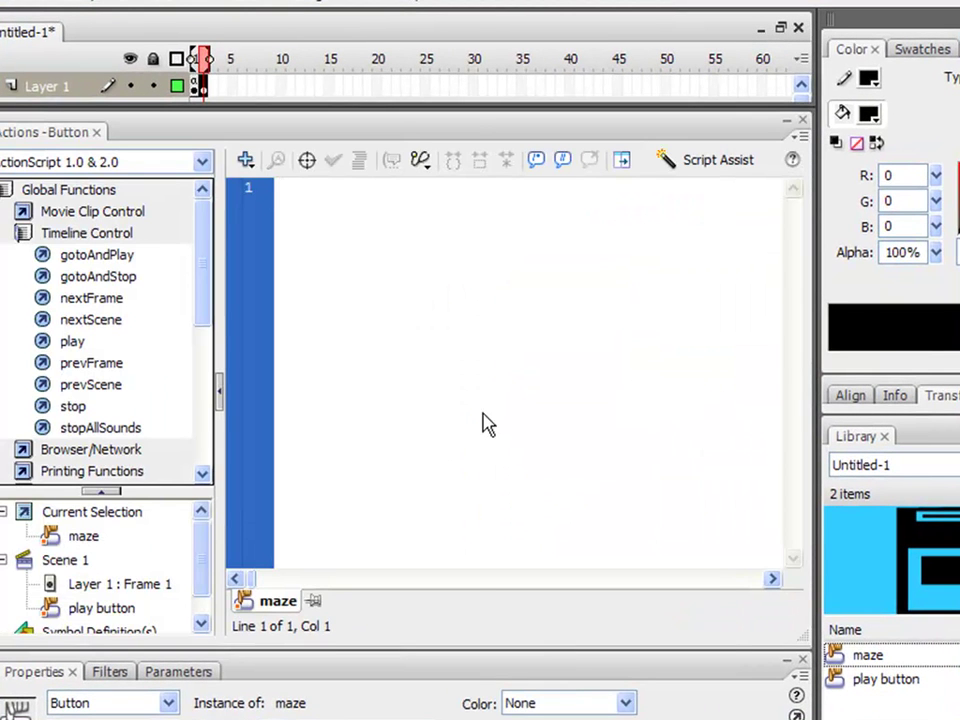
{"action": "type", "text": "o"}
{"action": "key", "text": "BackSpace"}
{"action": "type", "text": "on(rollOver"}
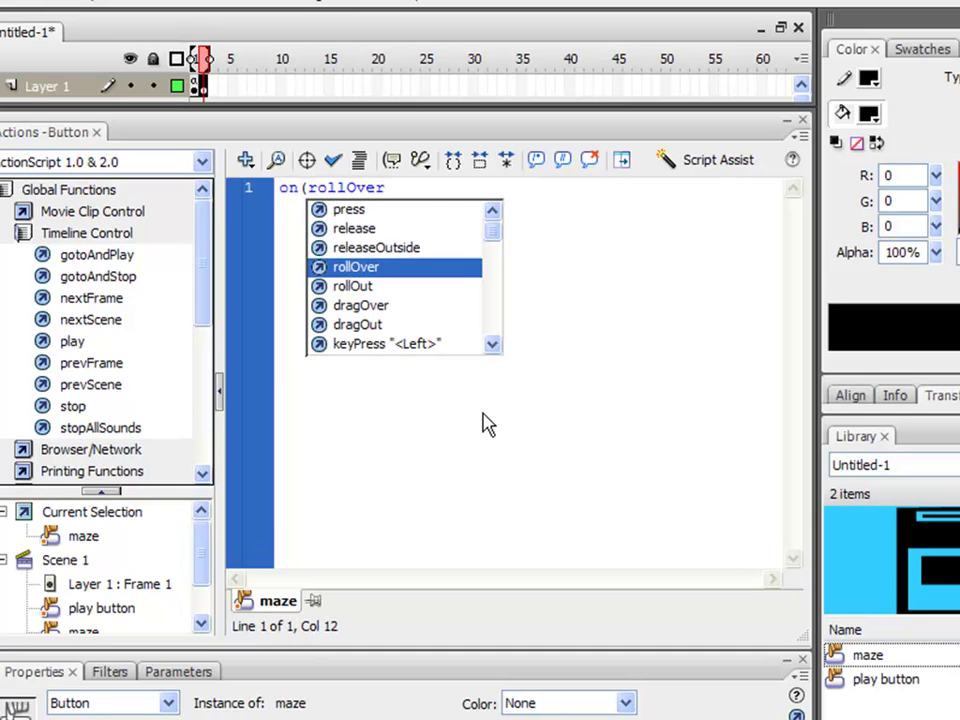
{"action": "type", "text": ") "}
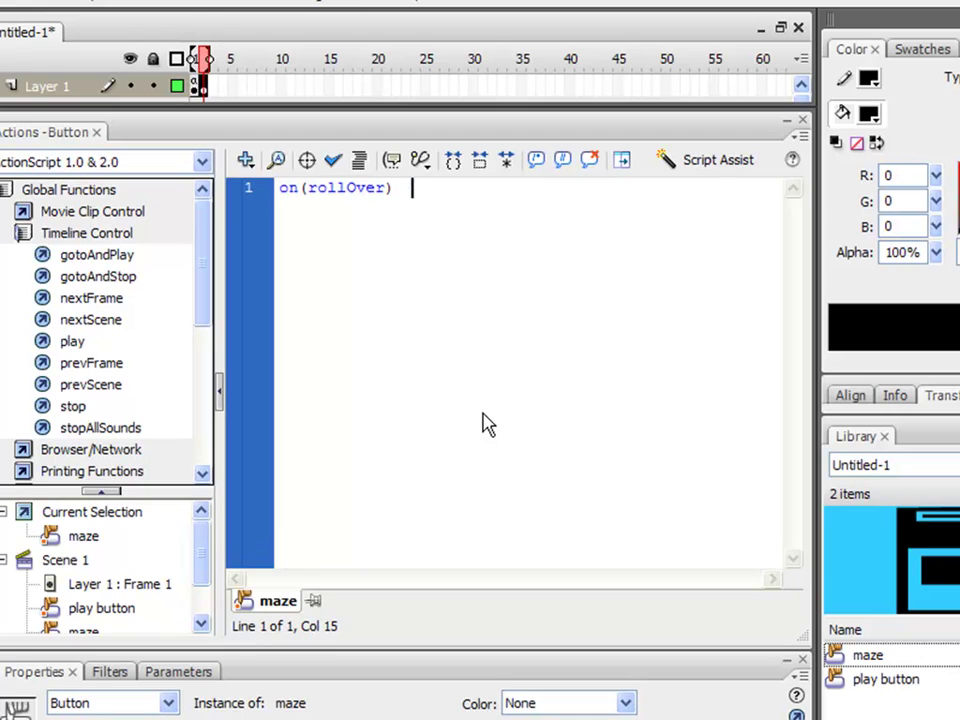
{"action": "type", "text": "{"}
{"action": "key", "text": "Return"}
{"action": "type", "text": "gotoAndPlay"}
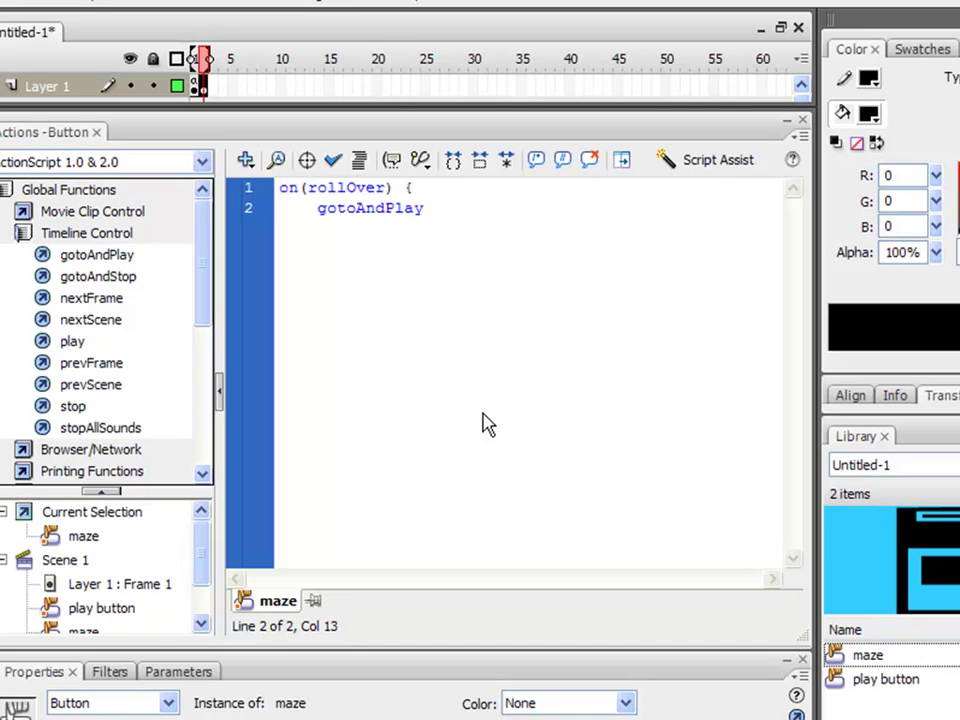
{"action": "type", "text": "("}
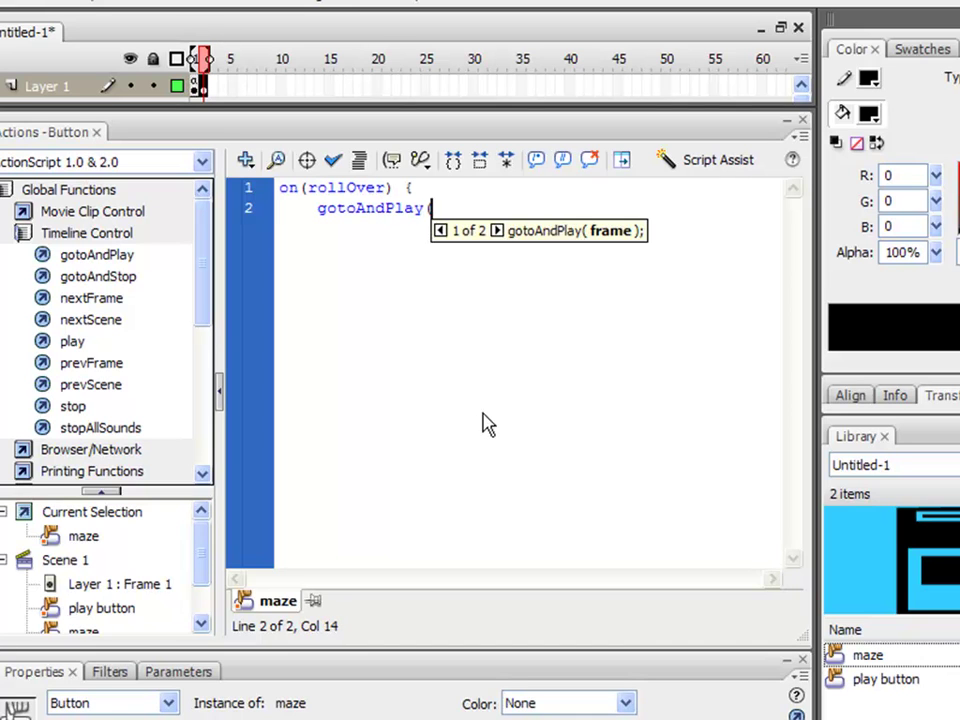
{"action": "type", "text": "1)"}
{"action": "key", "text": "Return"}
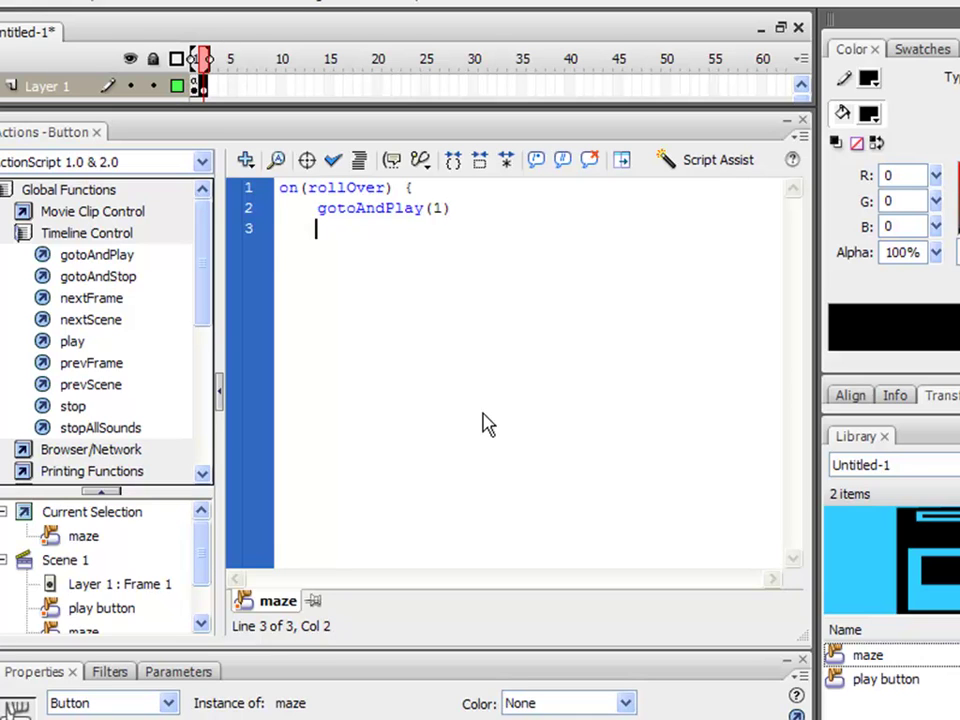
{"action": "key", "text": "Return"}
{"action": "left_click", "coordinate": [787, 121]}
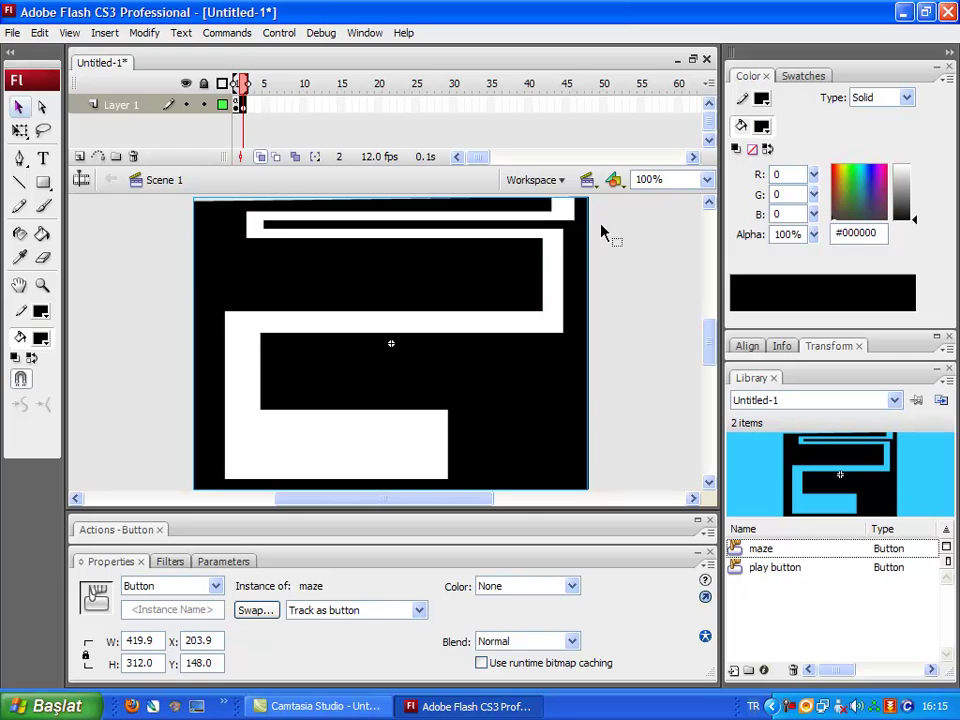
- Paint a red (#FF0000) dot about 16 px wide at the maze path's upper-right end with the Brush tool
{"action": "left_click", "coordinate": [43, 206]}
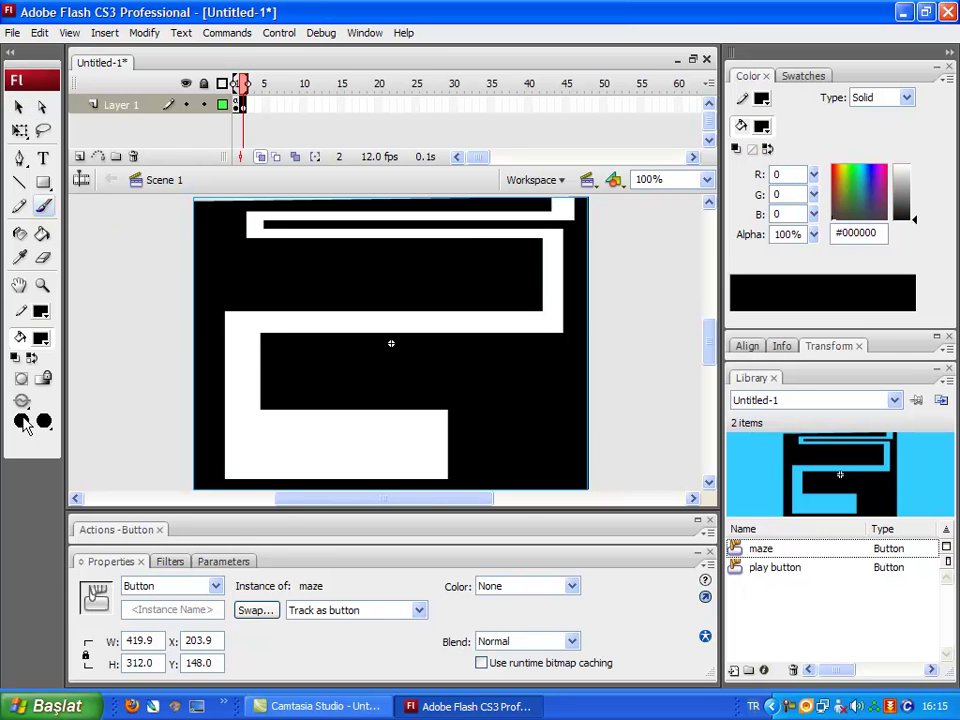
{"action": "left_click", "coordinate": [40, 340]}
{"action": "left_click", "coordinate": [30, 452]}
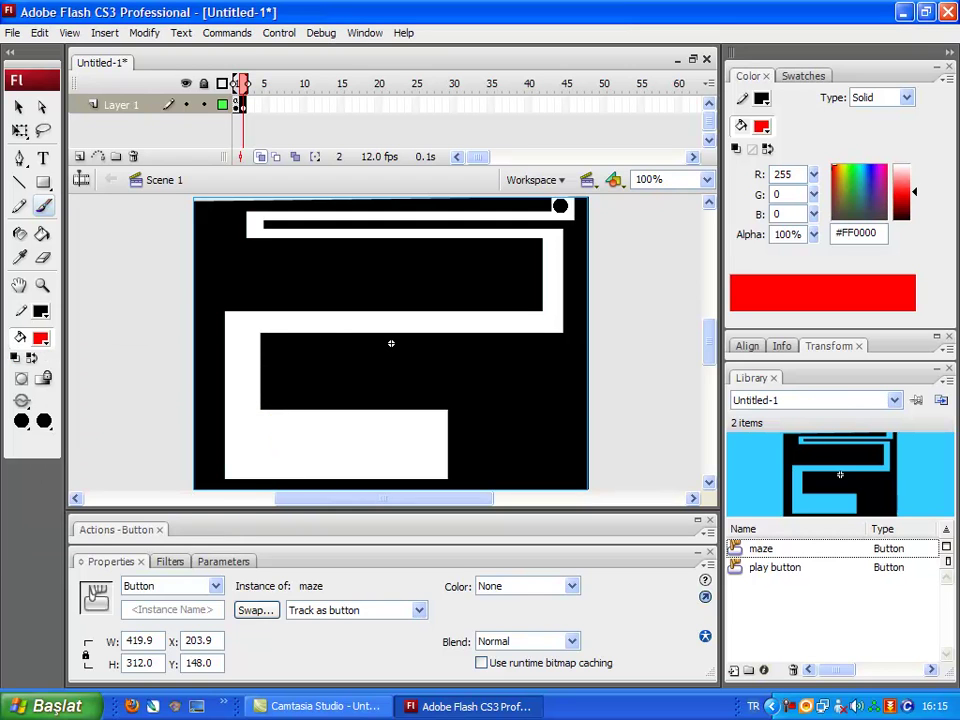
{"action": "left_click", "coordinate": [562, 207]}
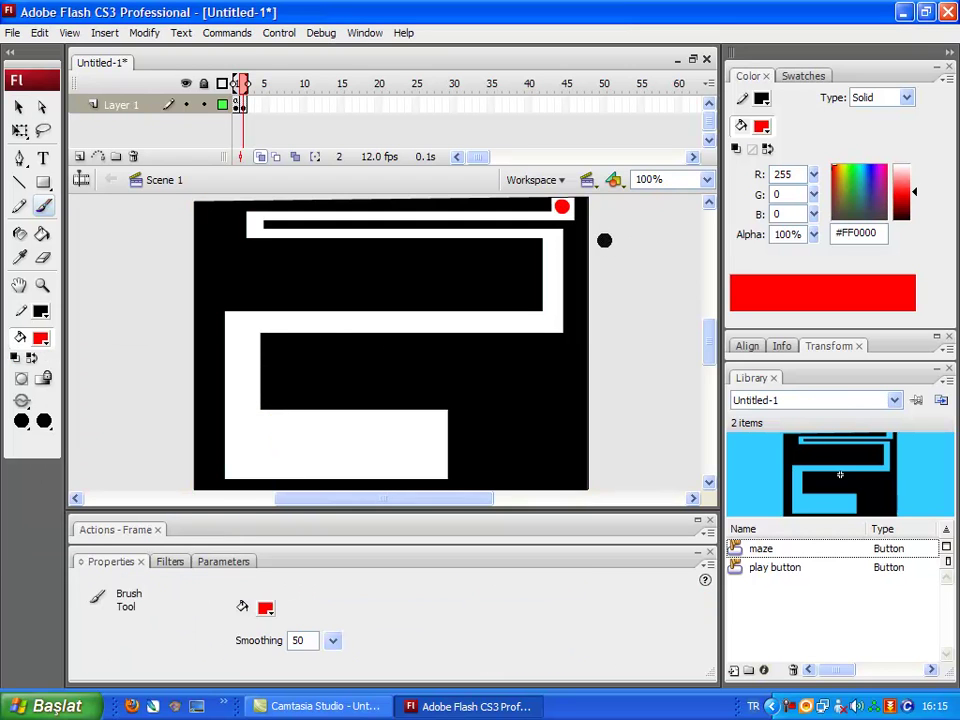
- Convert the red dot to a button symbol named finish
{"action": "key", "text": "v"}
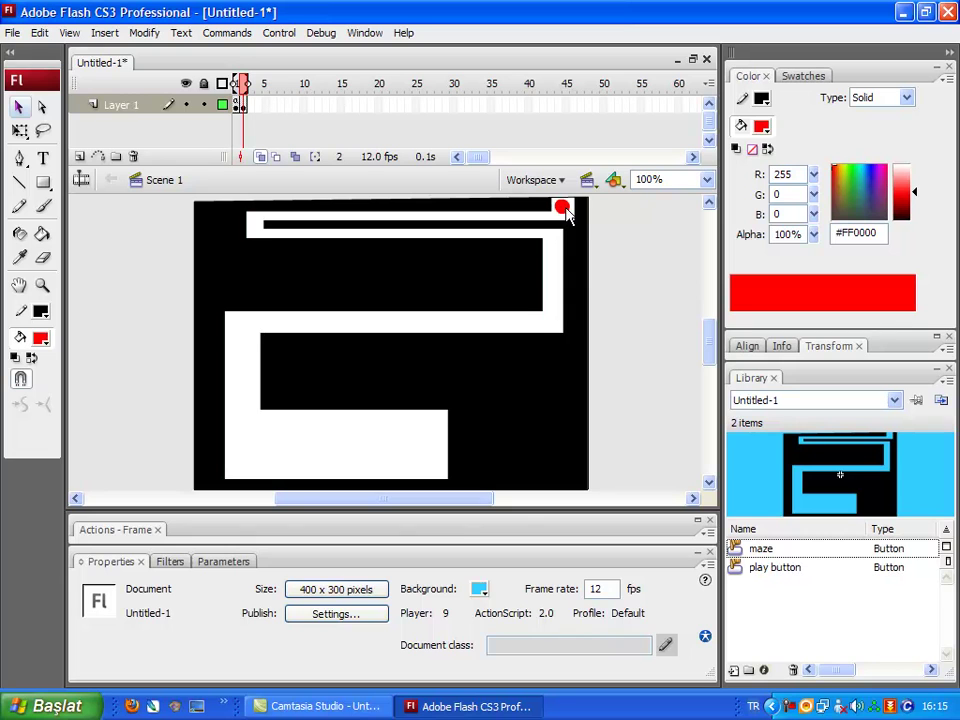
{"action": "left_click", "coordinate": [563, 209]}
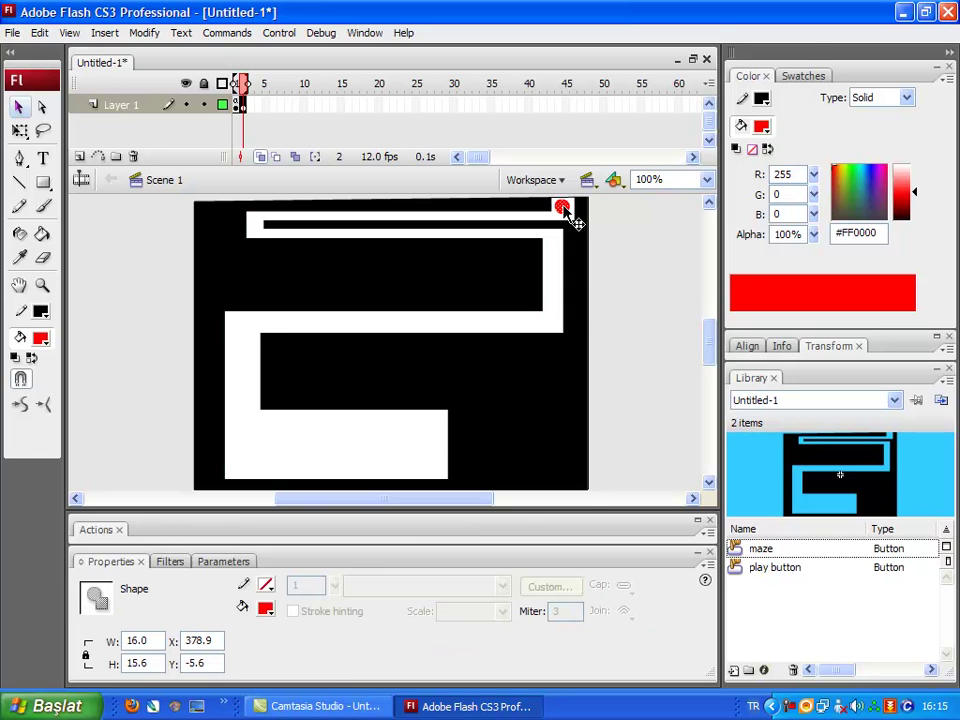
{"action": "right_click", "coordinate": [563, 209]}
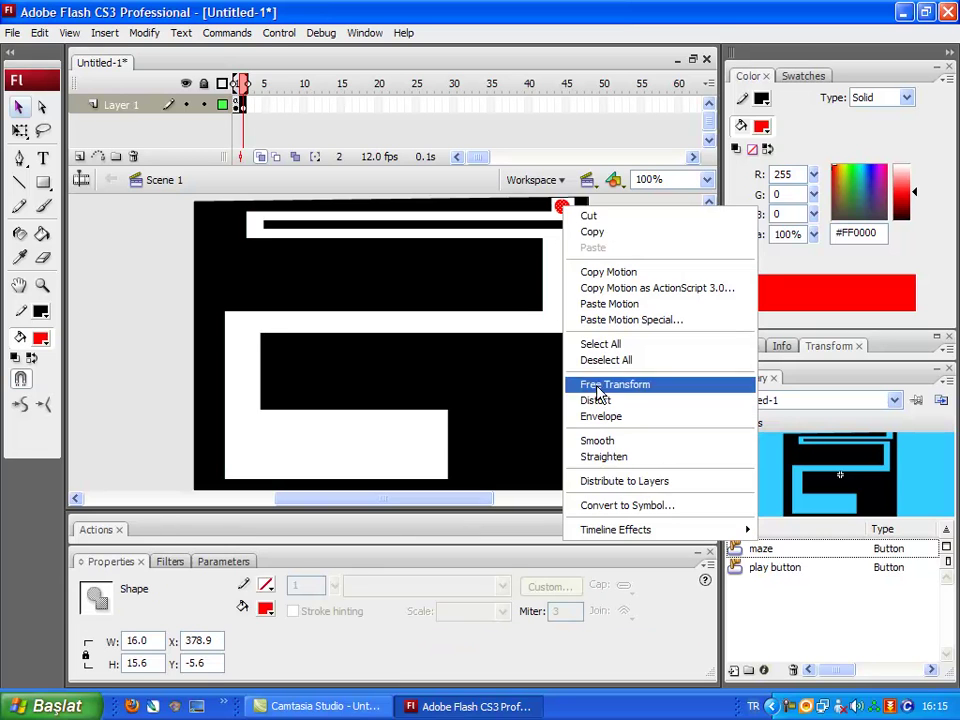
{"action": "left_click", "coordinate": [622, 503]}
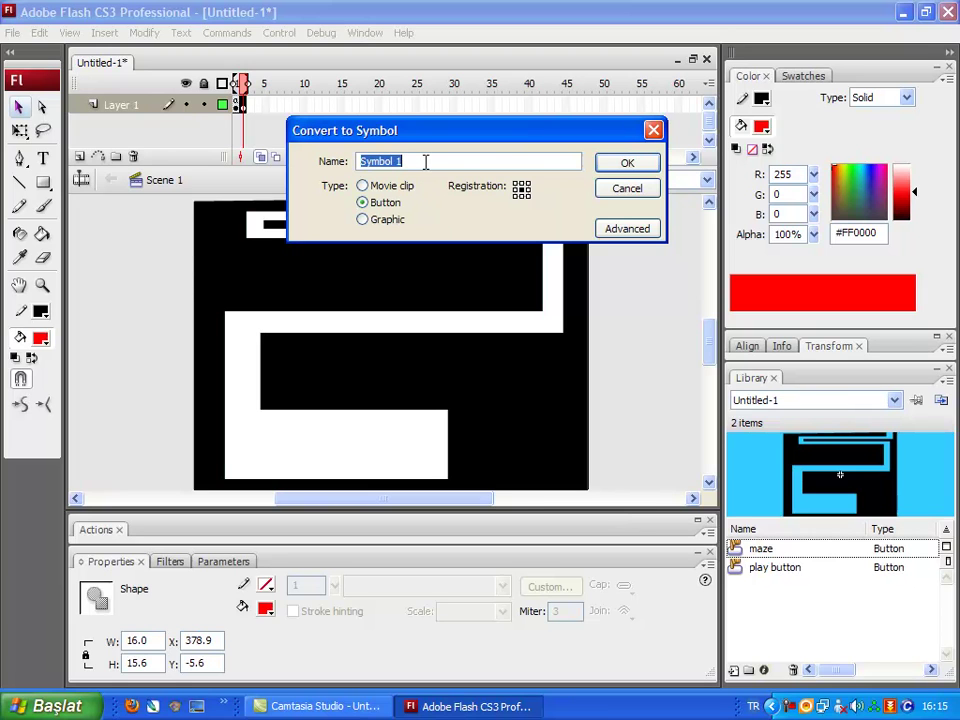
{"action": "type", "text": "finis"}
{"action": "left_click", "coordinate": [632, 163]}
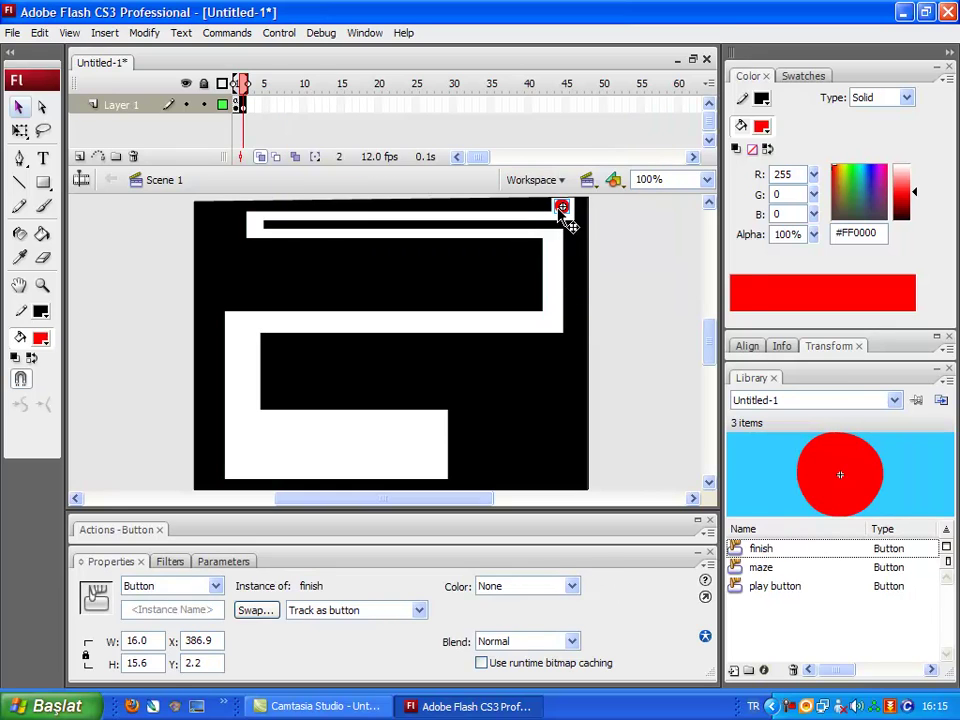
- Write a script on the finish button with an on(rollOver) handler that runs gotoAndPlay(3)
{"action": "right_click", "coordinate": [563, 219]}
{"action": "left_click", "coordinate": [590, 521]}
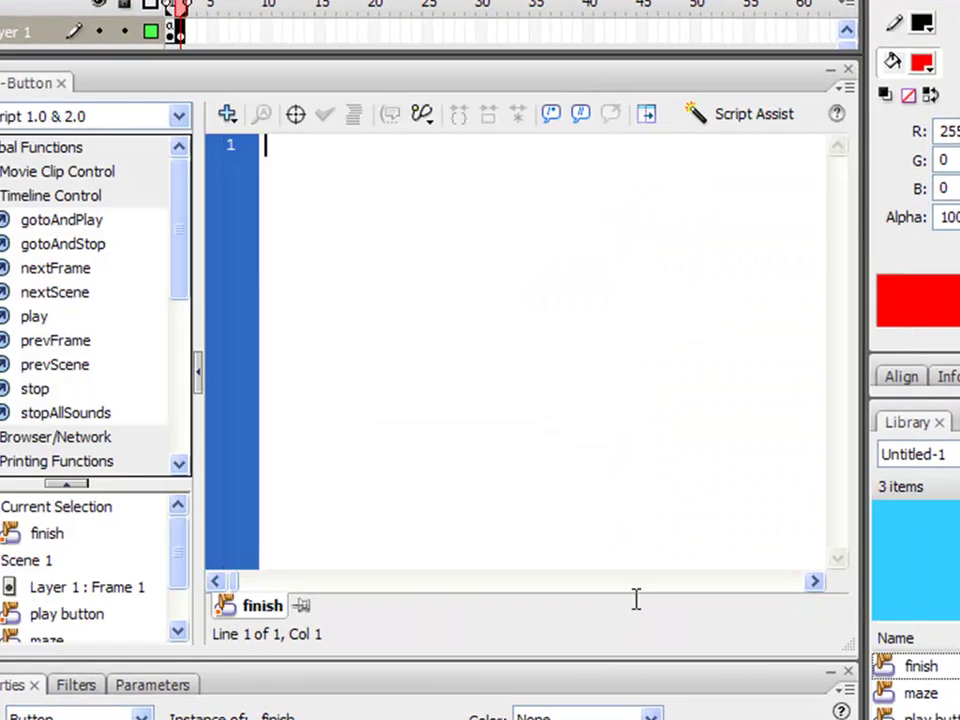
{"action": "type", "text": "on("}
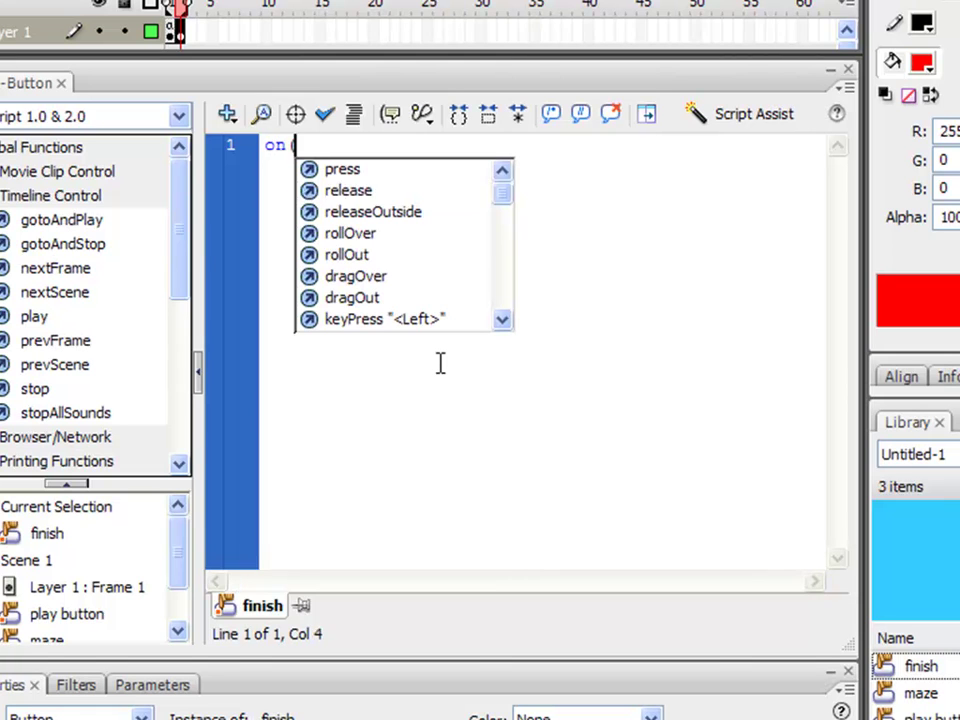
{"action": "type", "text": "rollOver)"}
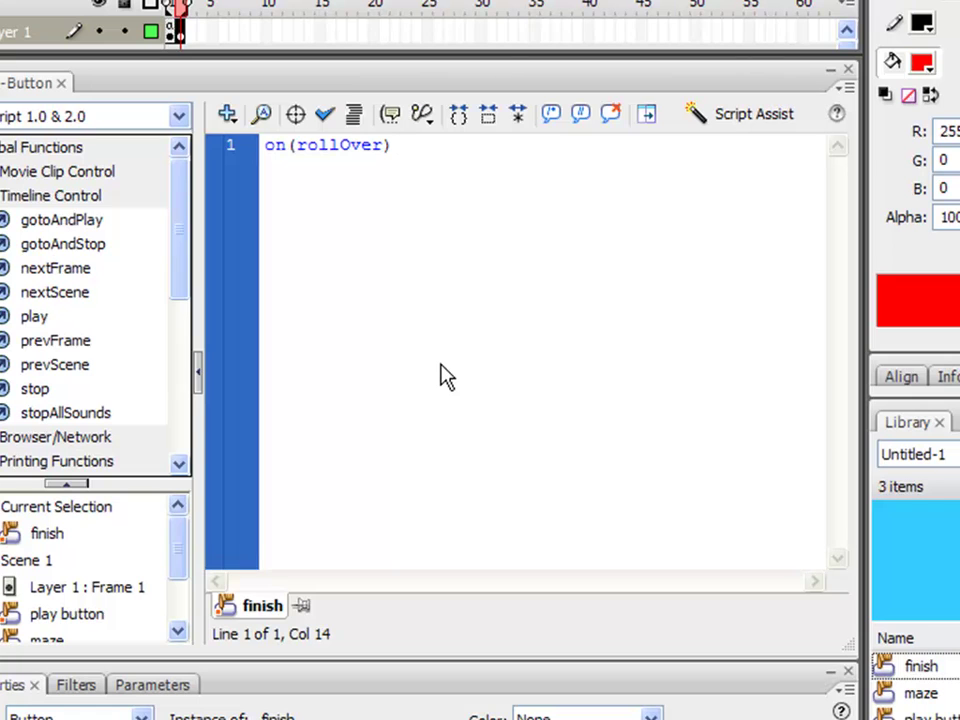
{"action": "type", "text": " {"}
{"action": "key", "text": "Return"}
{"action": "type", "text": "goto"}
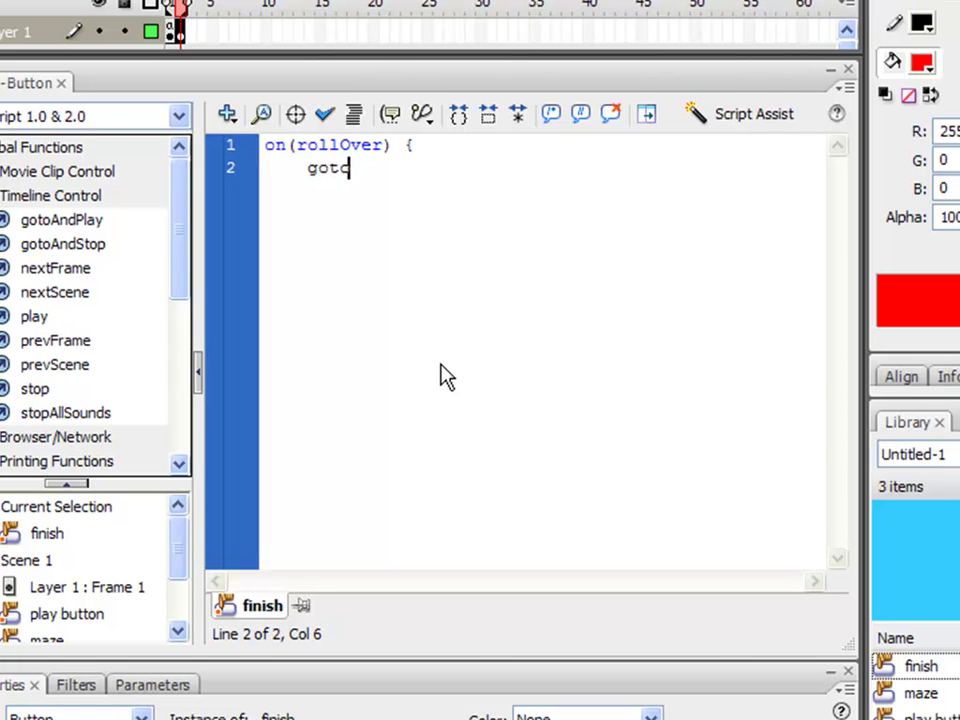
{"action": "type", "text": "AndPlay("}
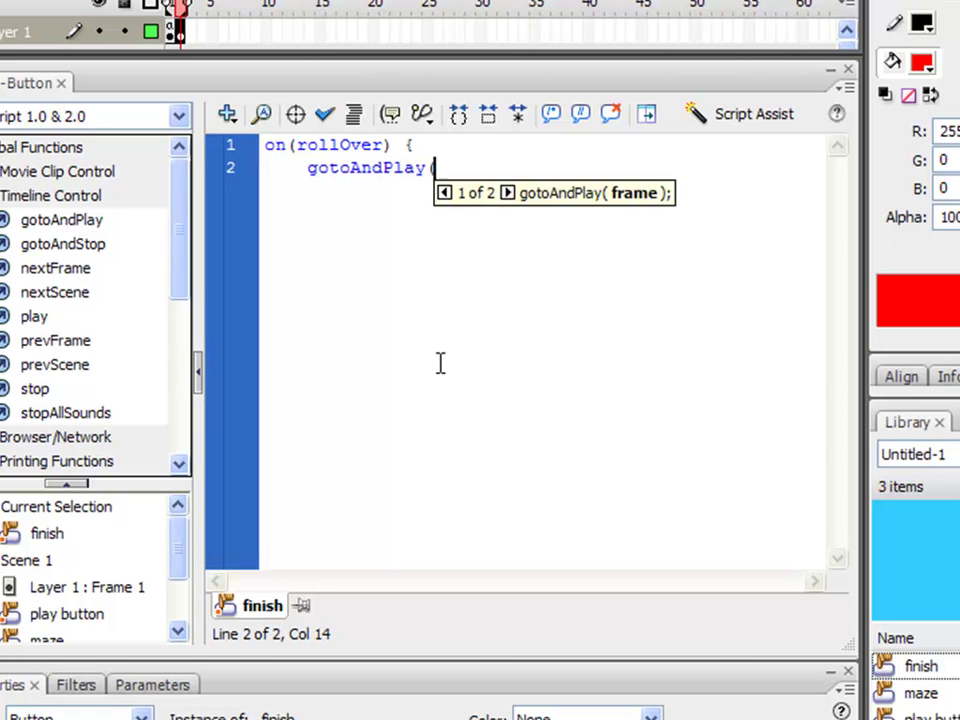
{"action": "type", "text": "3)"}
{"action": "key", "text": "Return"}
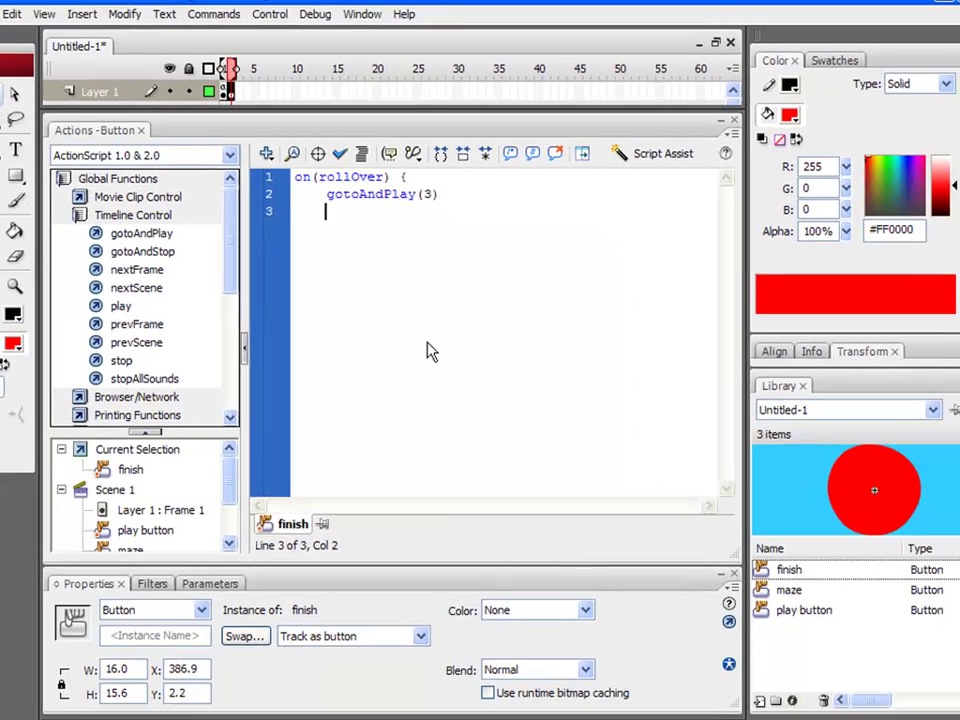
{"action": "type", "text": "}"}
{"action": "key", "text": "Return"}
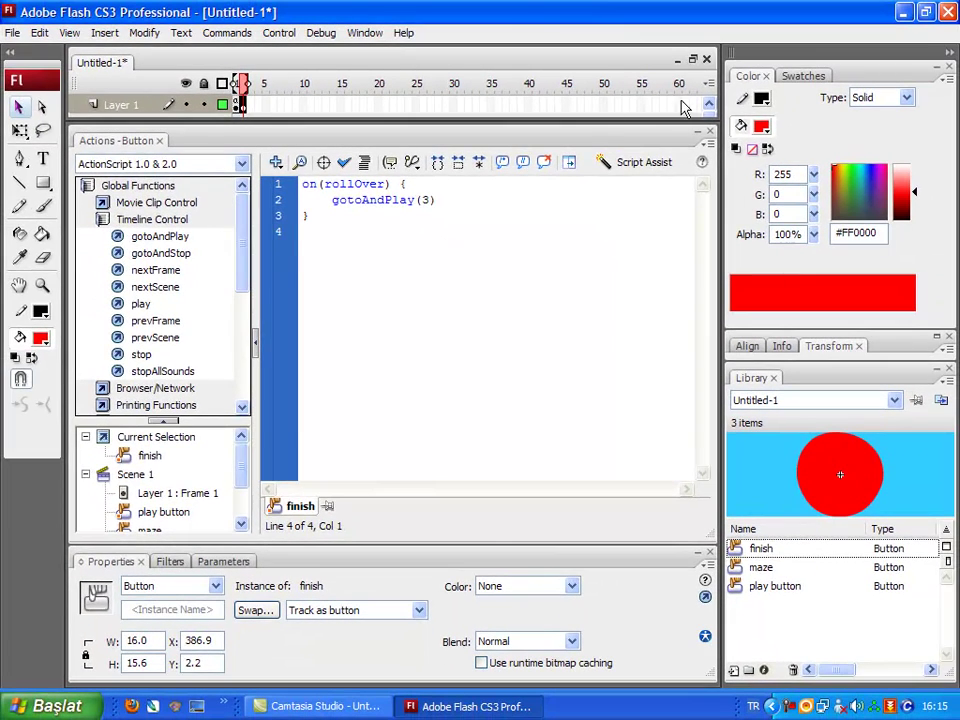
- Add a stop(); script to frame 2 of Layer 1 and collapse the script editor
{"action": "key", "text": "F9"}
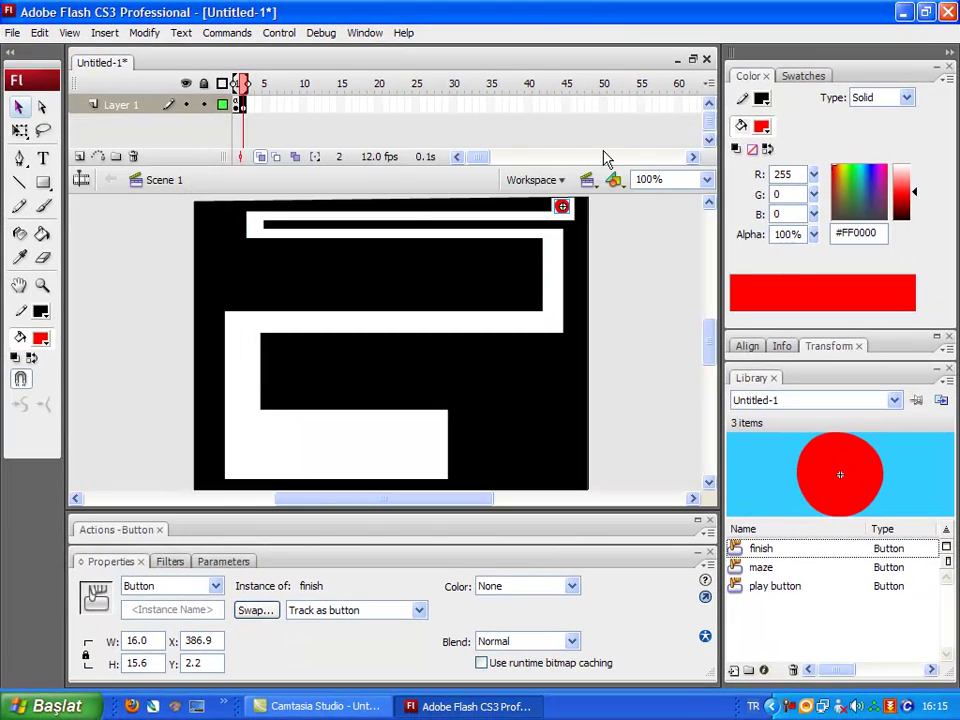
{"action": "right_click", "coordinate": [244, 107]}
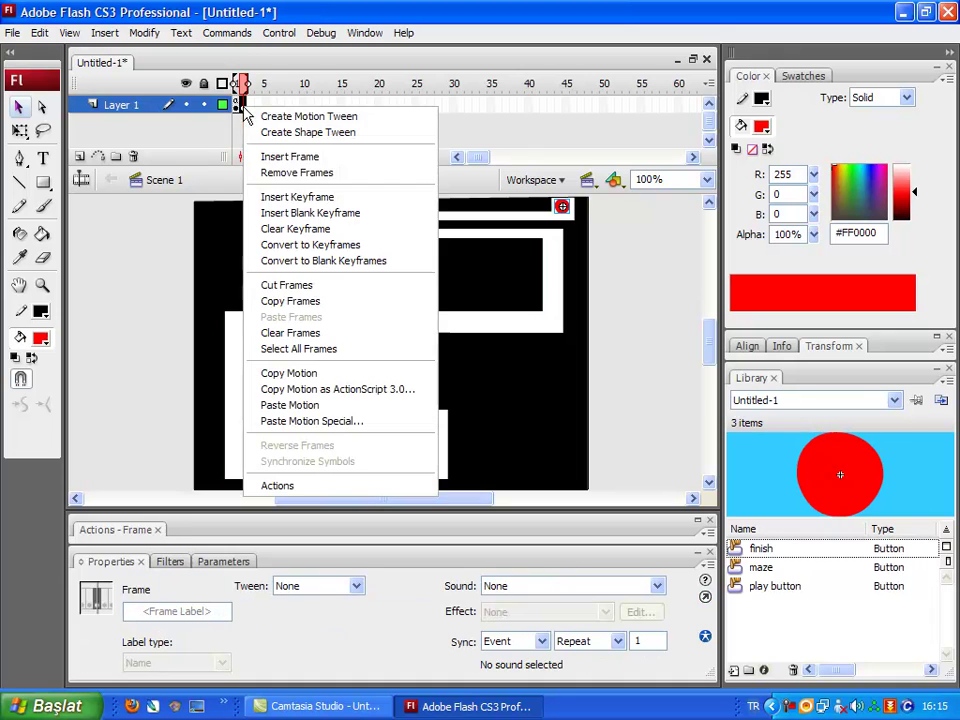
{"action": "left_click", "coordinate": [364, 485]}
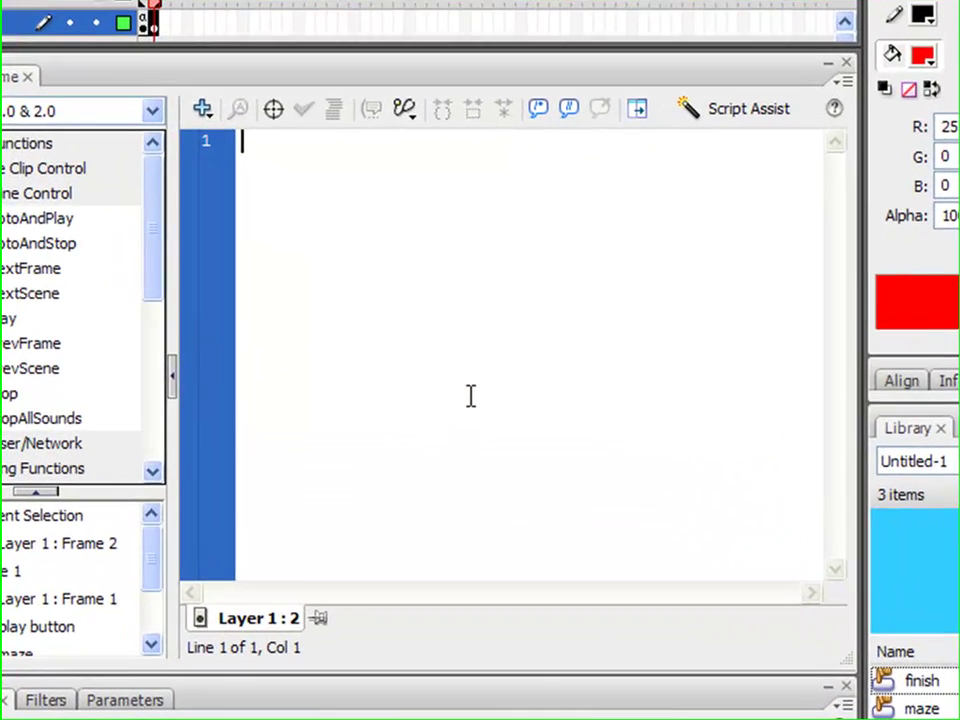
{"action": "type", "text": "stop();"}
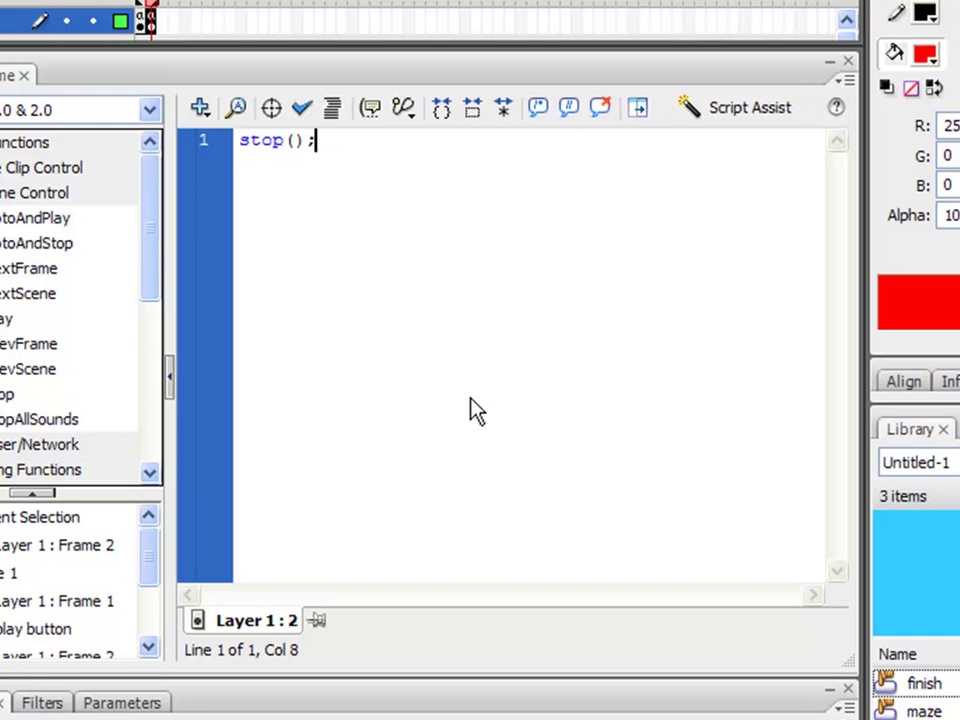
{"action": "key", "text": "Return"}
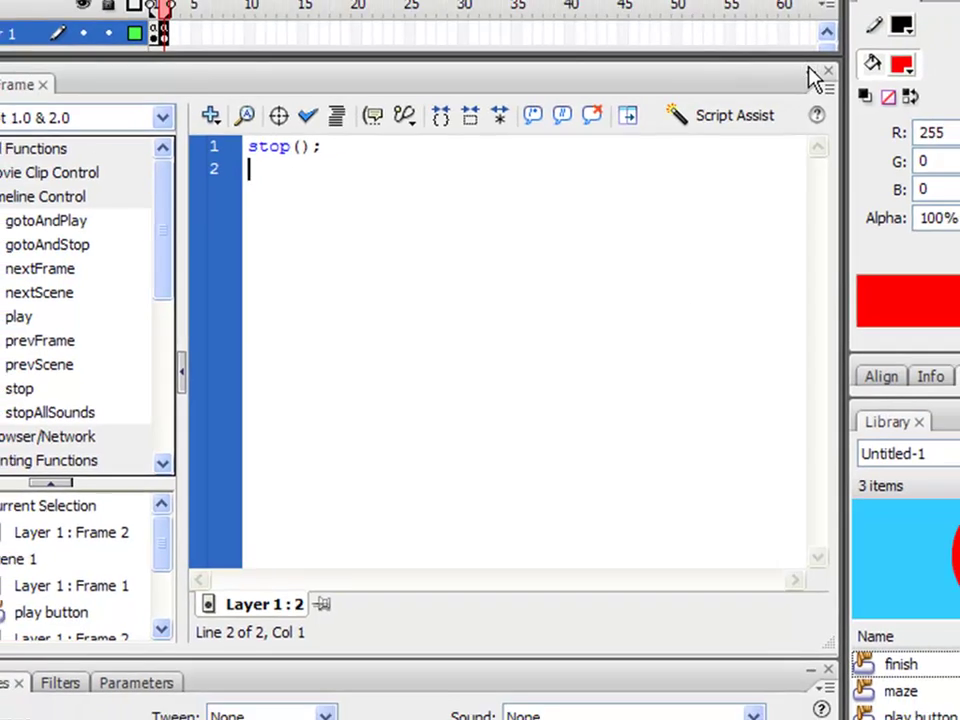
{"action": "left_click", "coordinate": [815, 78]}
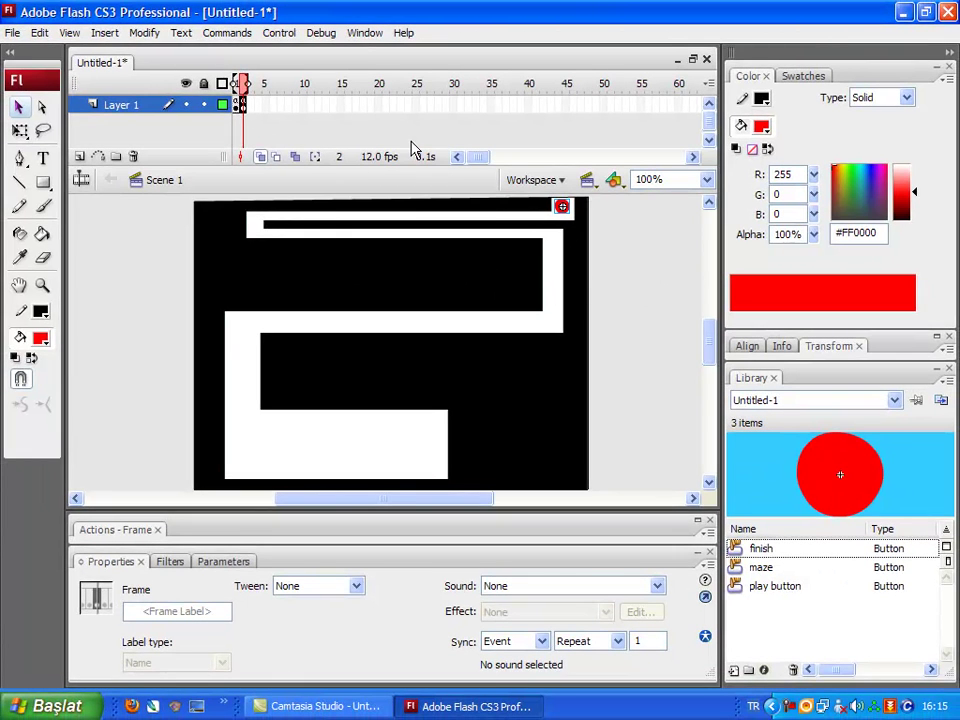
- Test the movie by starting the game with PLAY and moving through the maze to the red dot, and close the preview
{"action": "key", "text": "ctrl+Return"}
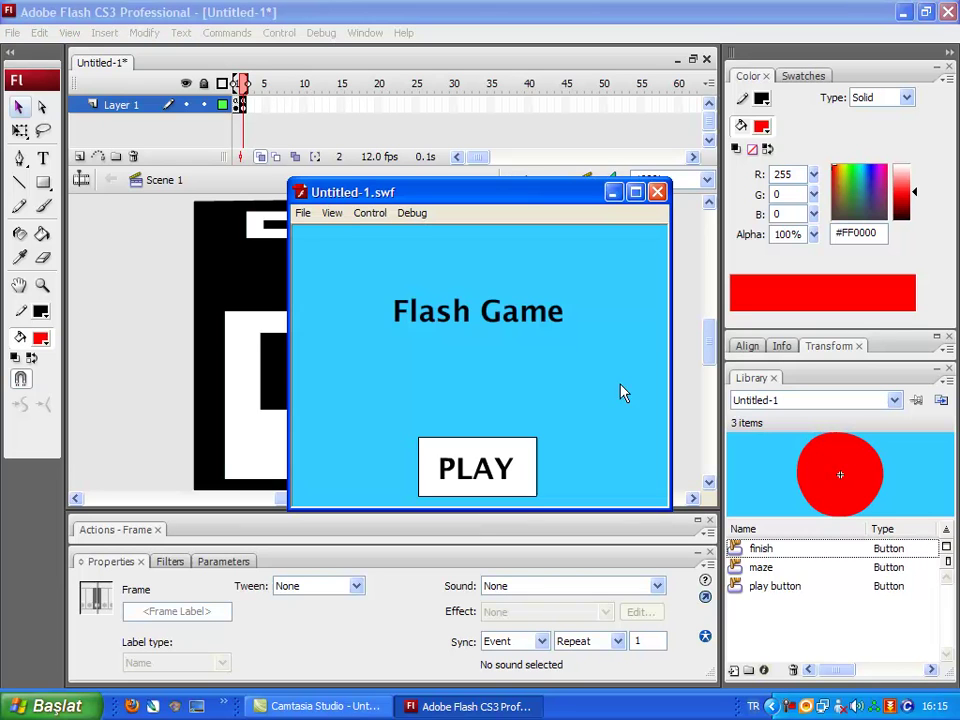
{"action": "left_click", "coordinate": [490, 465]}
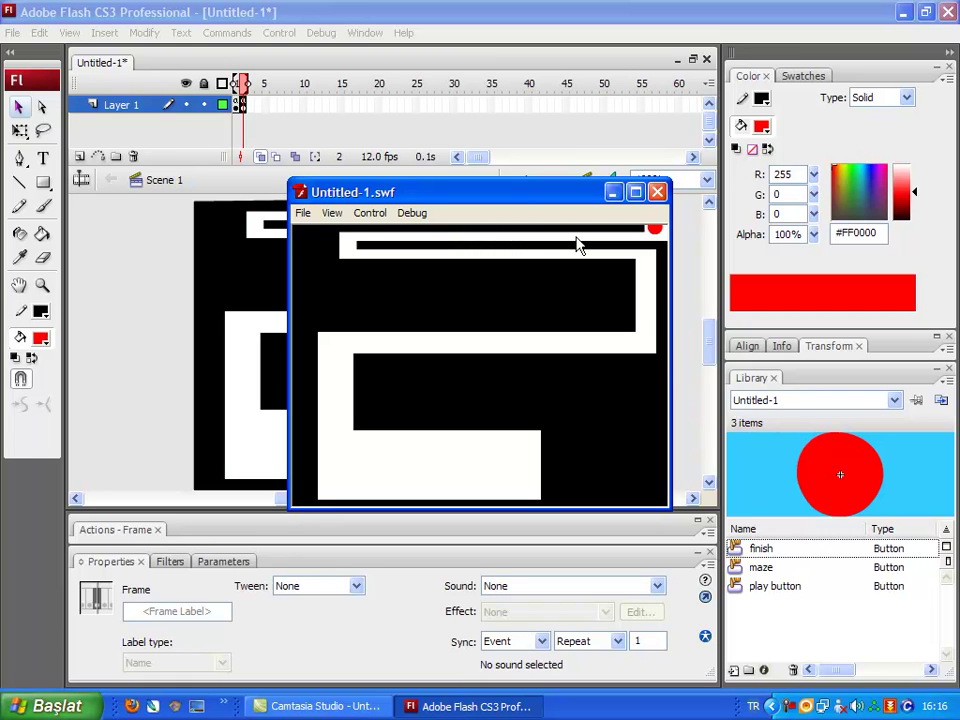
{"action": "mouse_move", "coordinate": [656, 234]}
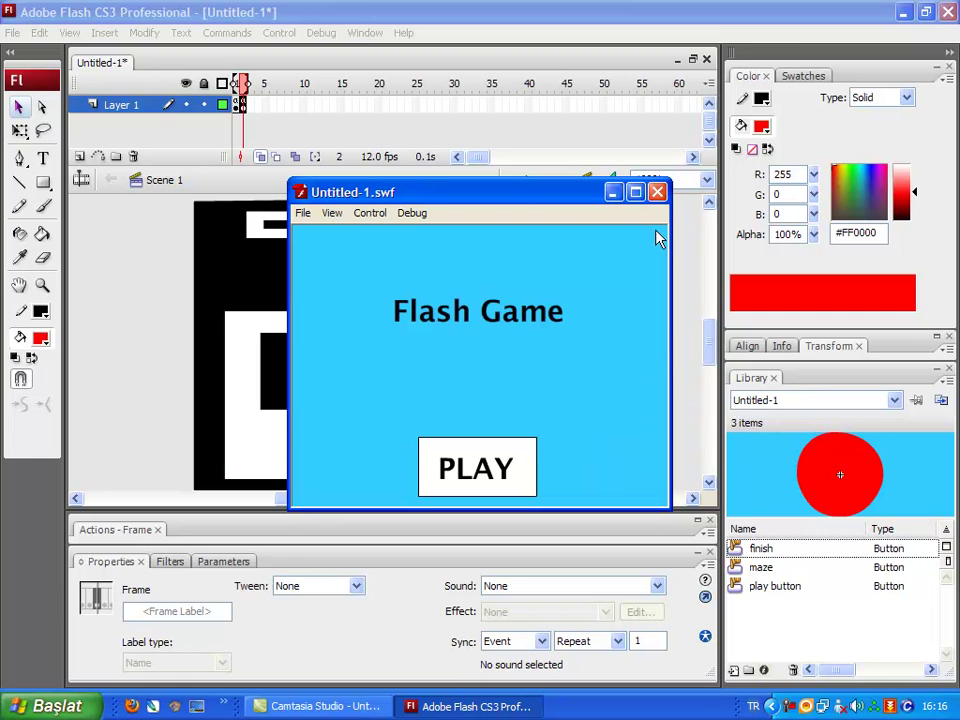
{"action": "left_click", "coordinate": [657, 192]}
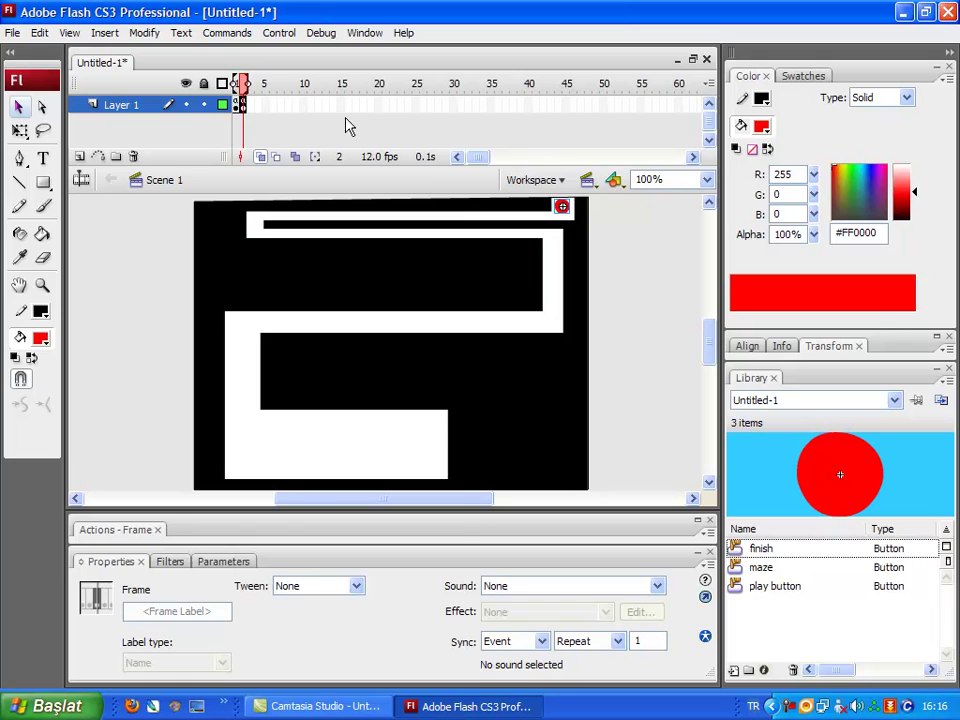
- Insert a blank keyframe at frame 3 and add the red bold text "Congratulations!" in the upper part of the stage
{"action": "left_click", "coordinate": [248, 108]}
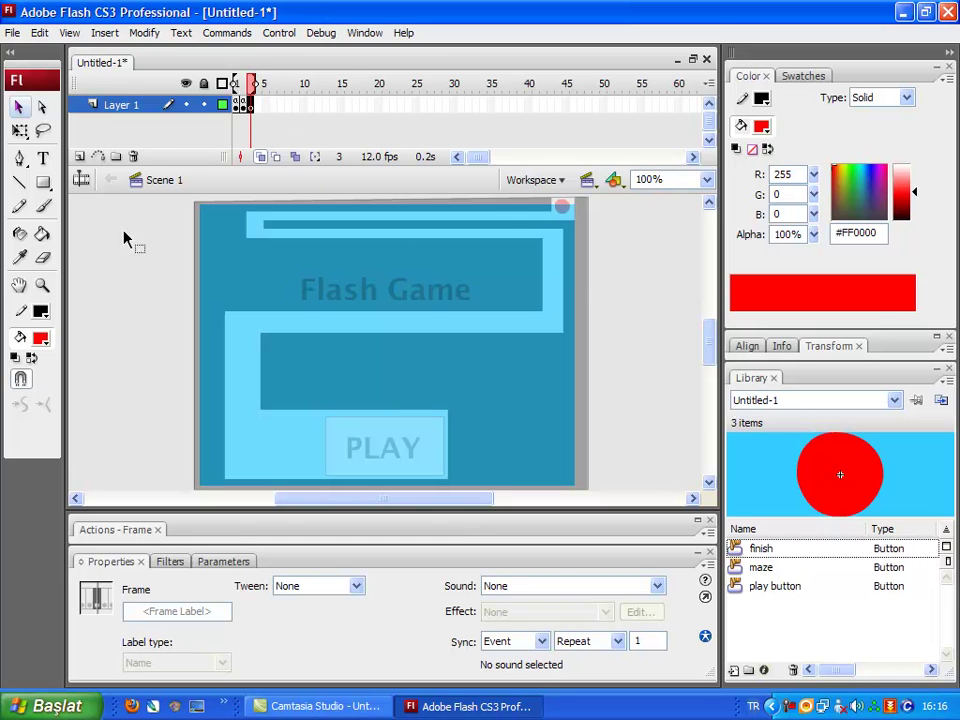
{"action": "left_click", "coordinate": [43, 159]}
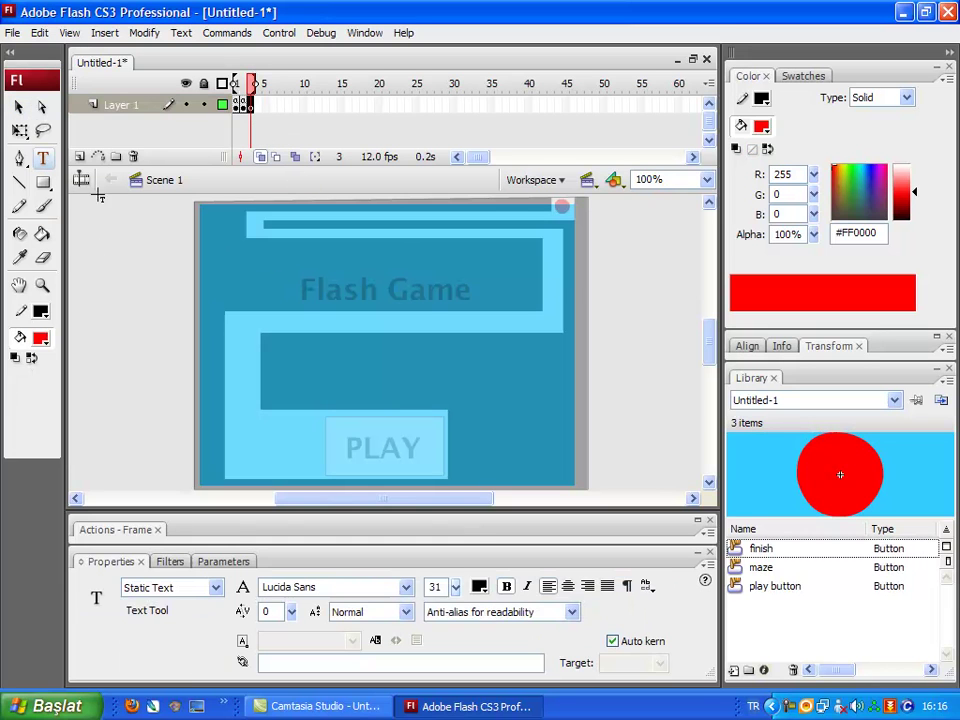
{"action": "left_click", "coordinate": [271, 256]}
{"action": "type", "text": "C"}
{"action": "type", "text": "ngr"}
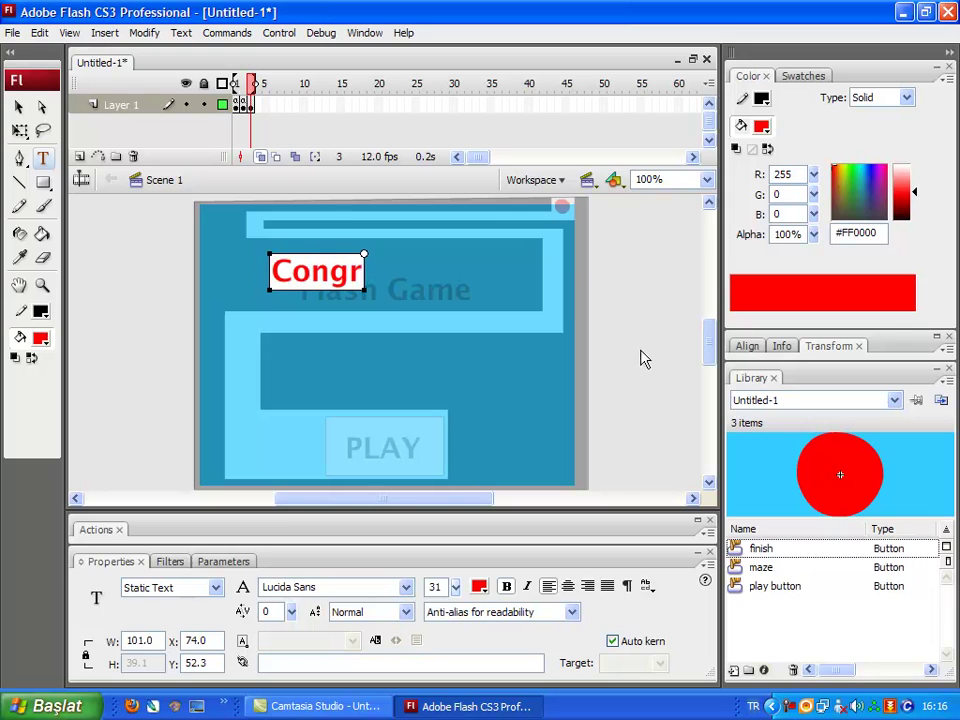
{"action": "type", "text": "atulations"}
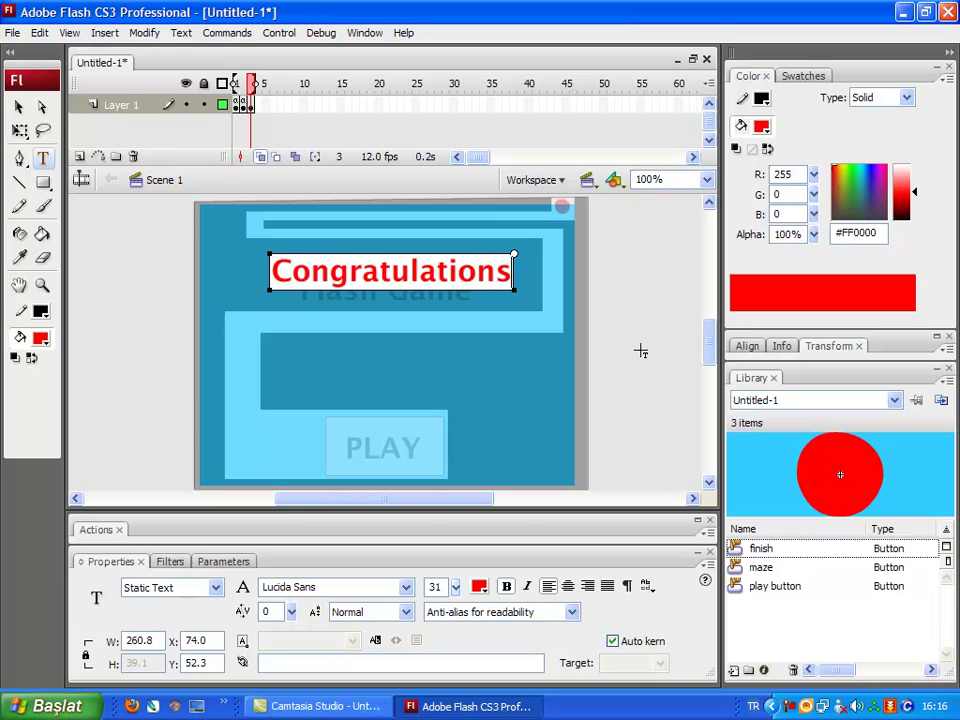
{"action": "type", "text": "!"}
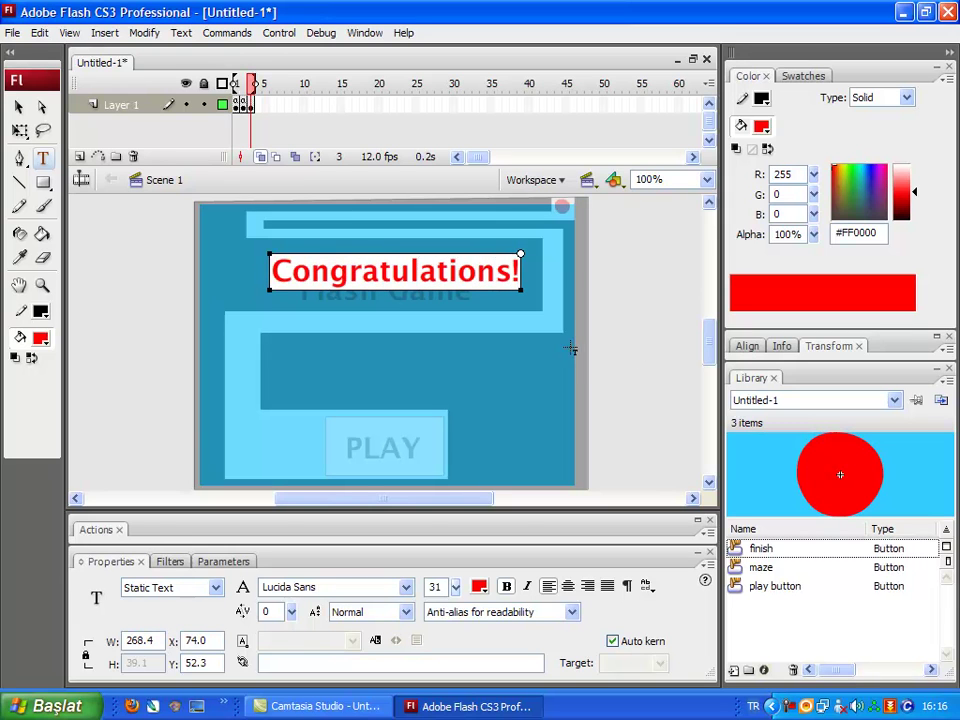
{"action": "key", "text": "Escape"}
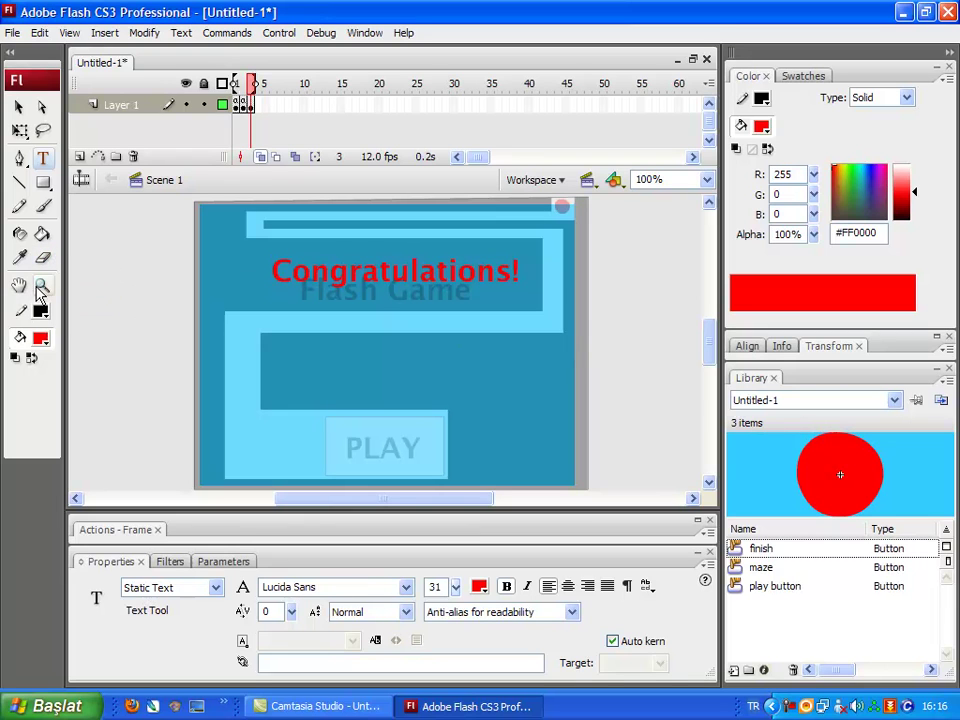
- Draw a grey (#999999) rectangle with a black outline, about 203 by 74 px, below the Congratulations! text
{"action": "left_click", "coordinate": [43, 182]}
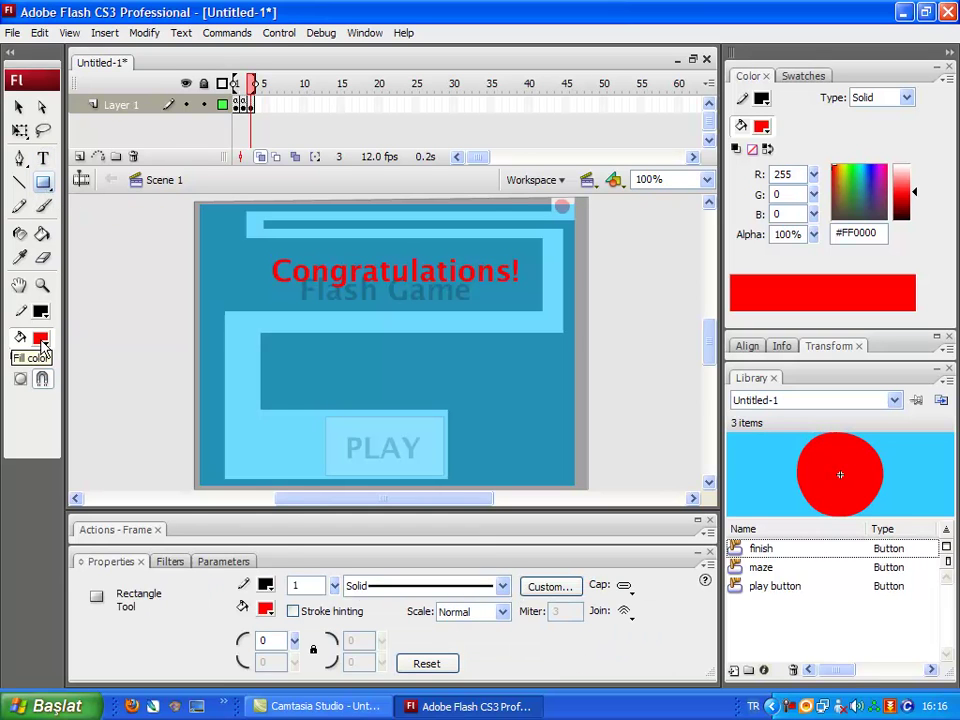
{"action": "left_click", "coordinate": [42, 345]}
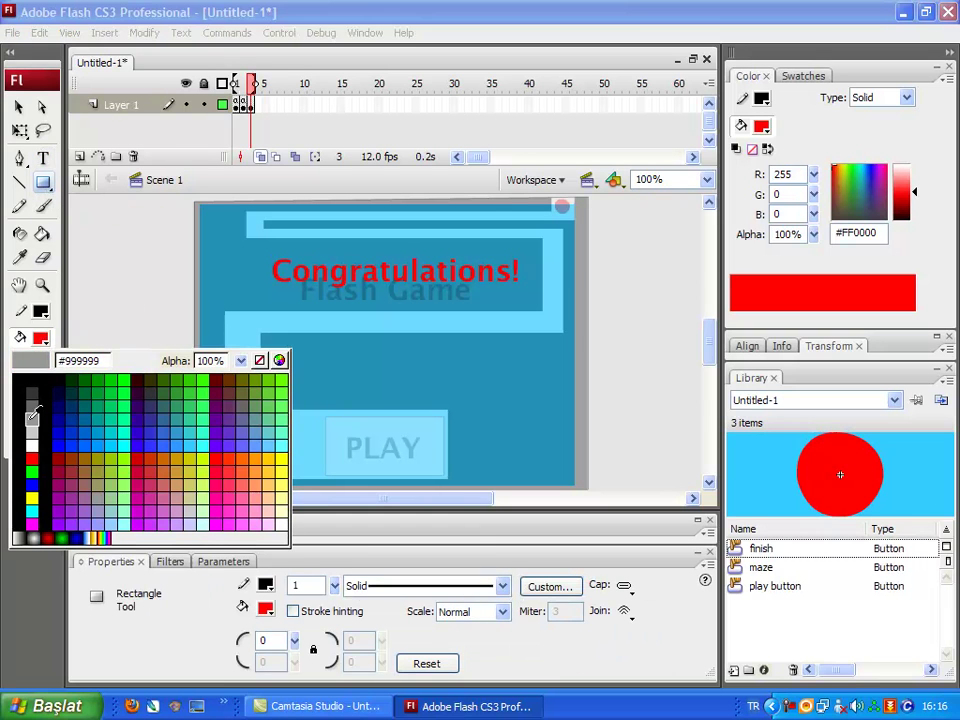
{"action": "left_click", "coordinate": [28, 307]}
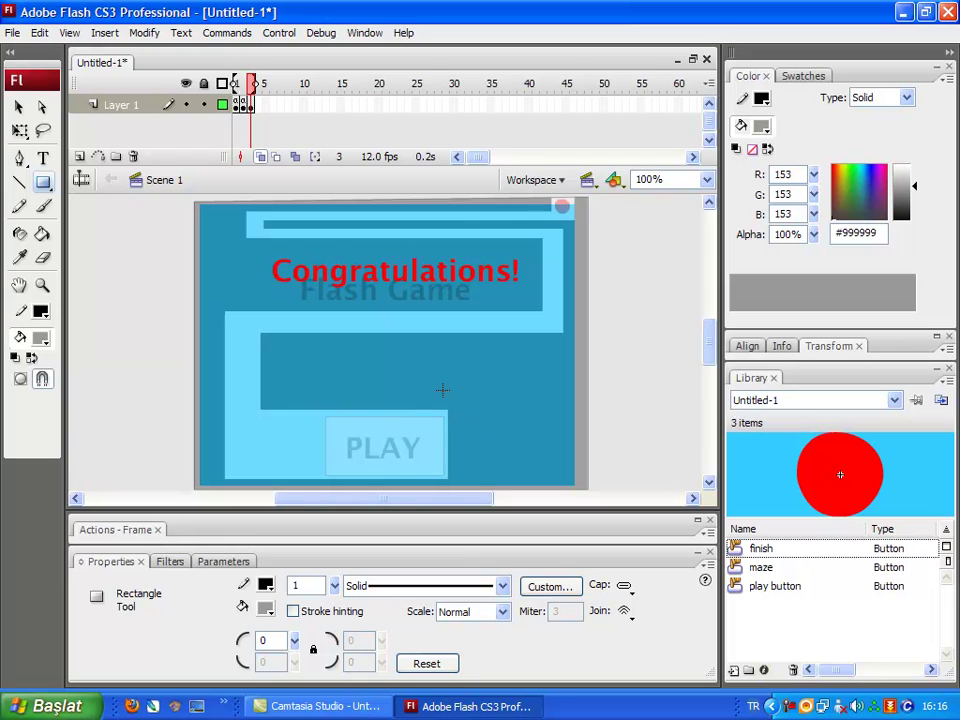
{"action": "left_click_drag", "start_coordinate": [284, 354], "coordinate": [474, 423]}
- Add the black text "Play Again" and center it on the grey rectangle
{"action": "left_click", "coordinate": [43, 158]}
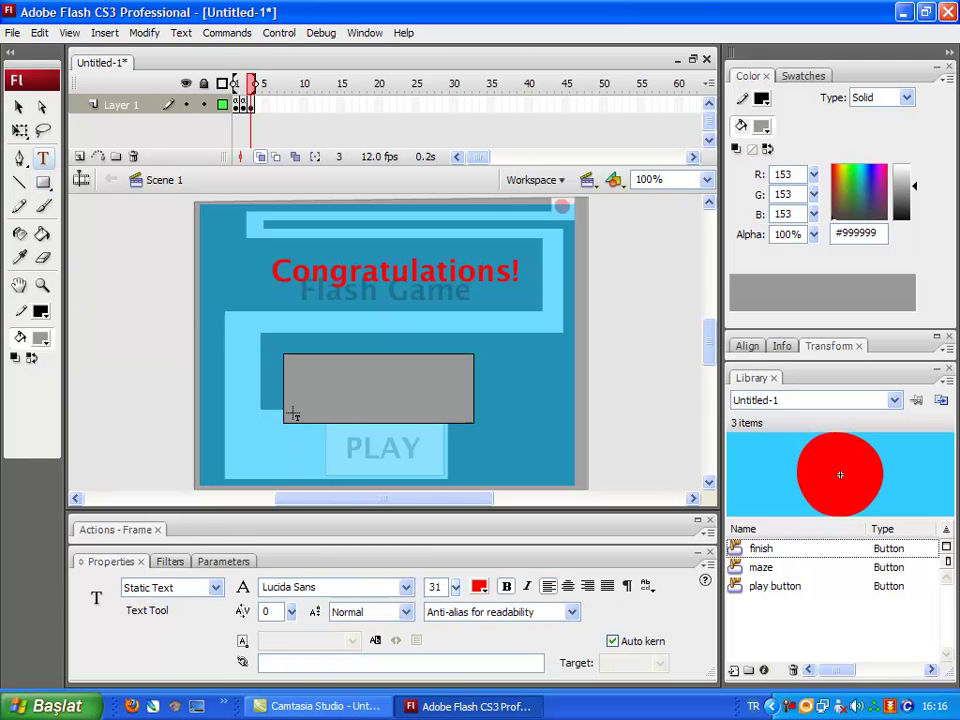
{"action": "left_click", "coordinate": [290, 384]}
{"action": "left_click", "coordinate": [479, 586]}
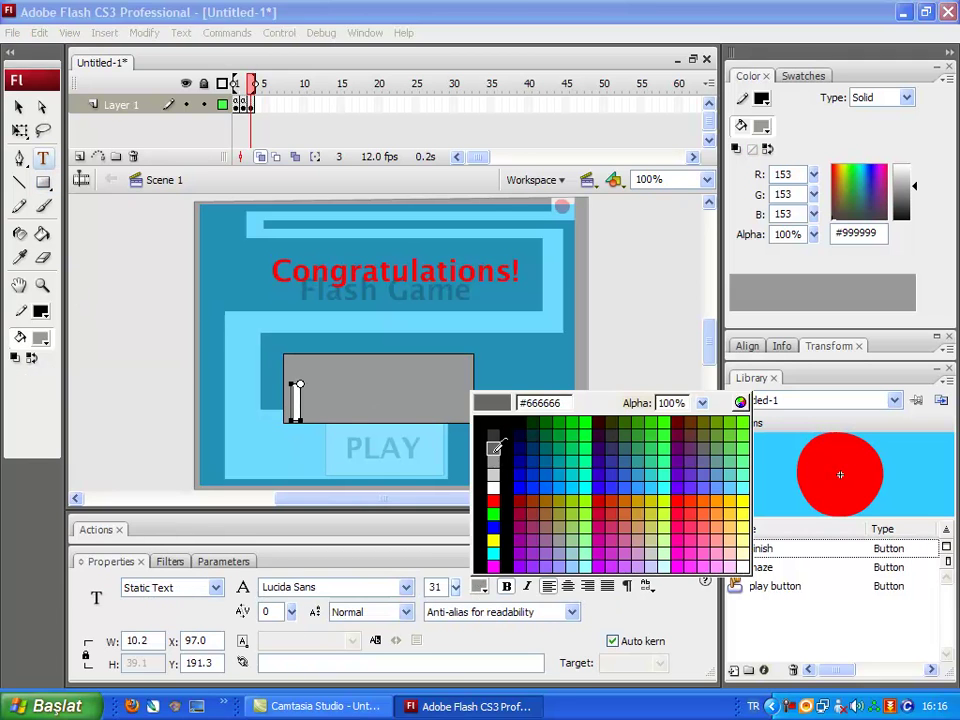
{"action": "left_click", "coordinate": [493, 422]}
{"action": "type", "text": "Play"}
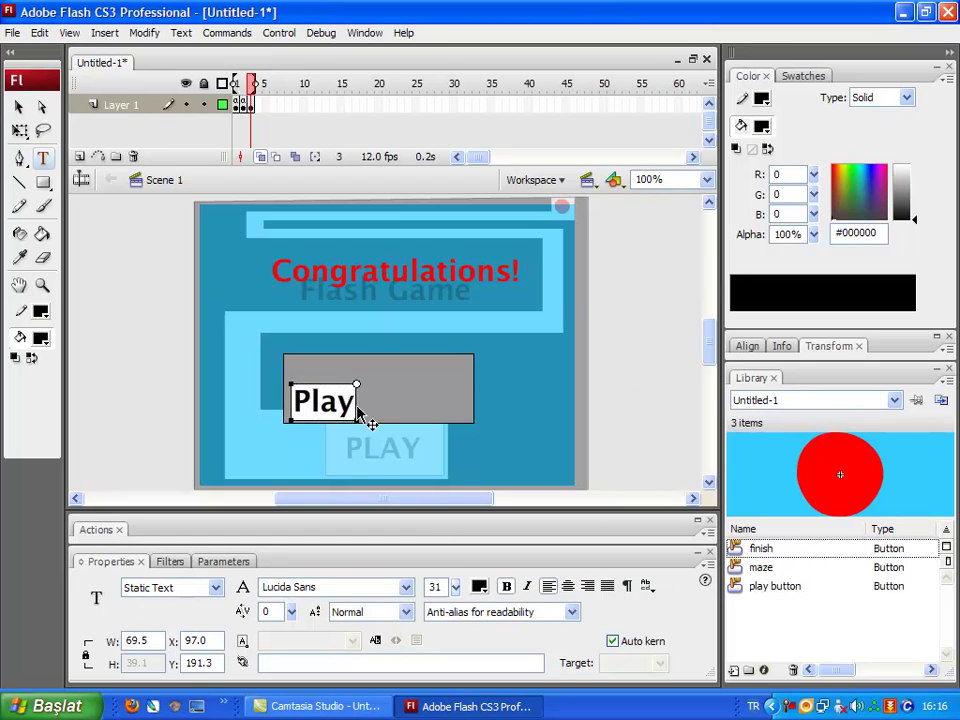
{"action": "type", "text": " Again"}
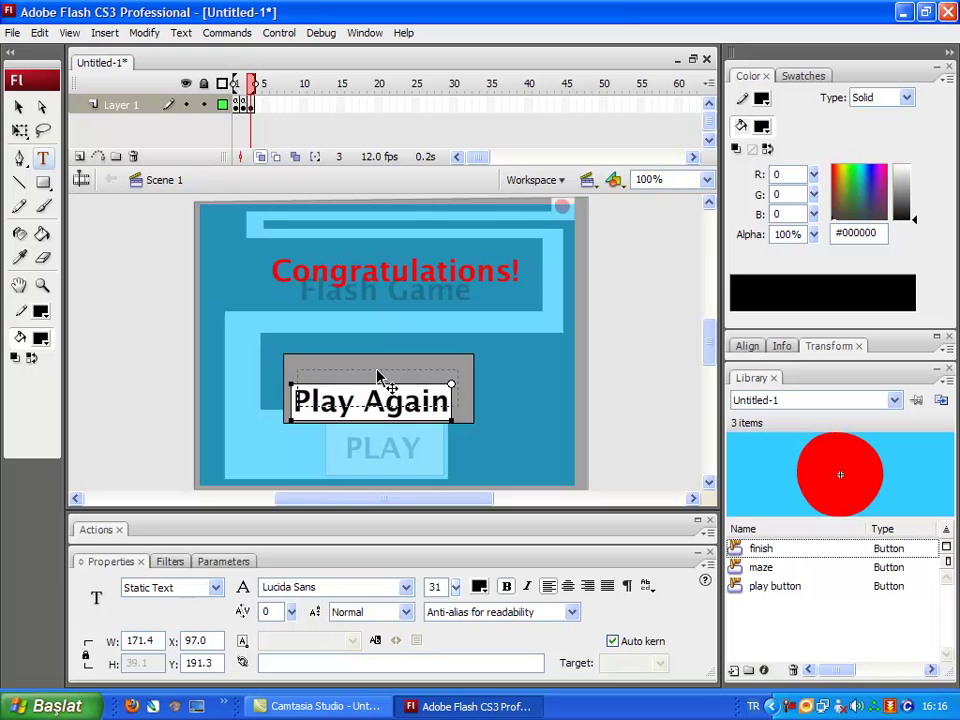
{"action": "left_click_drag", "start_coordinate": [383, 381], "coordinate": [392, 366]}
{"action": "key", "text": "Escape"}
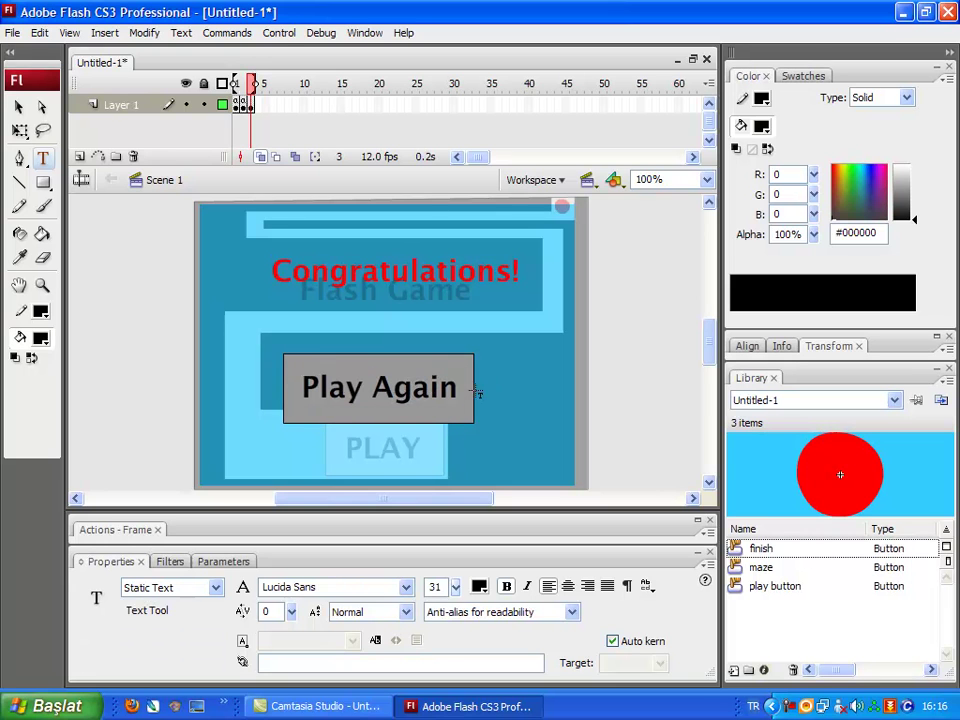
- Break the Play Again text apart twice, into letters and into plain shapes
{"action": "key", "text": "v"}
{"action": "left_click", "coordinate": [448, 403]}
{"action": "right_click", "coordinate": [445, 400]}
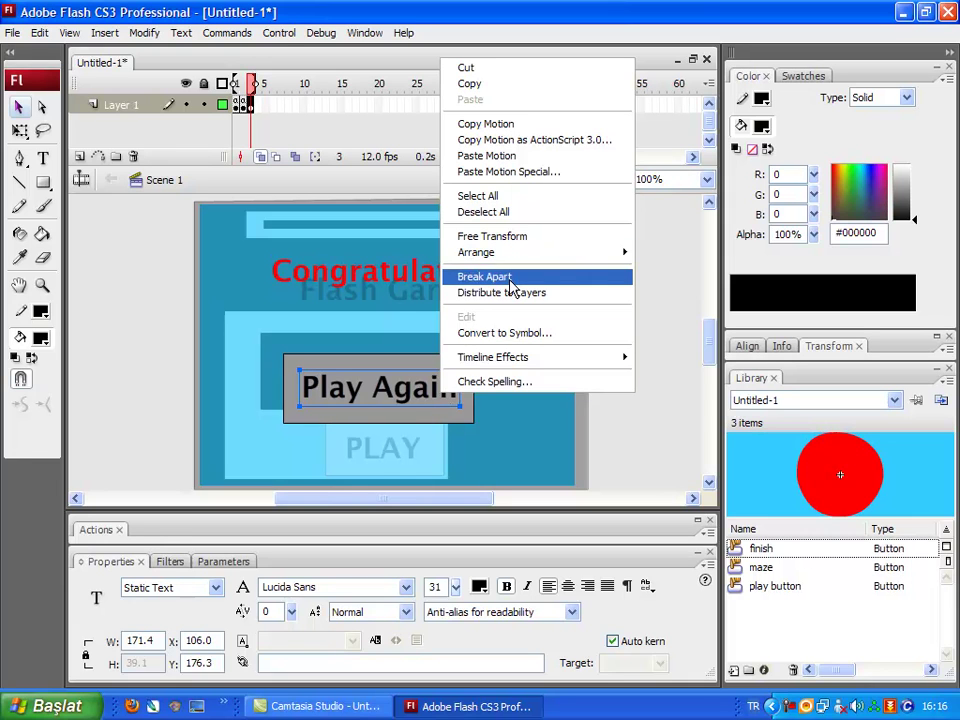
{"action": "left_click", "coordinate": [510, 277]}
{"action": "right_click", "coordinate": [456, 387]}
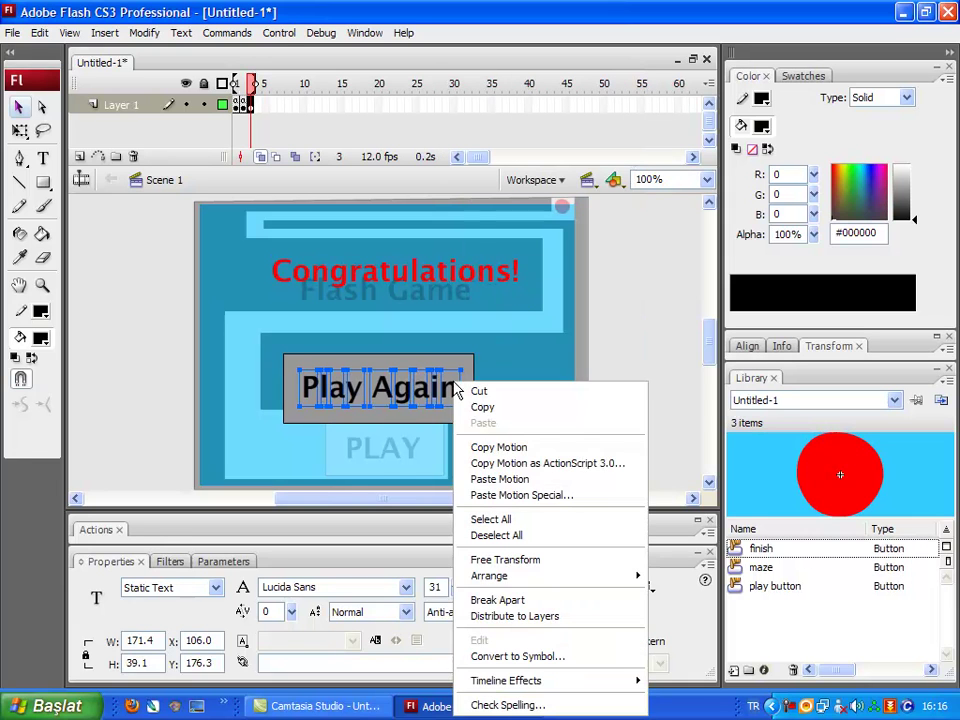
{"action": "left_click", "coordinate": [520, 600]}
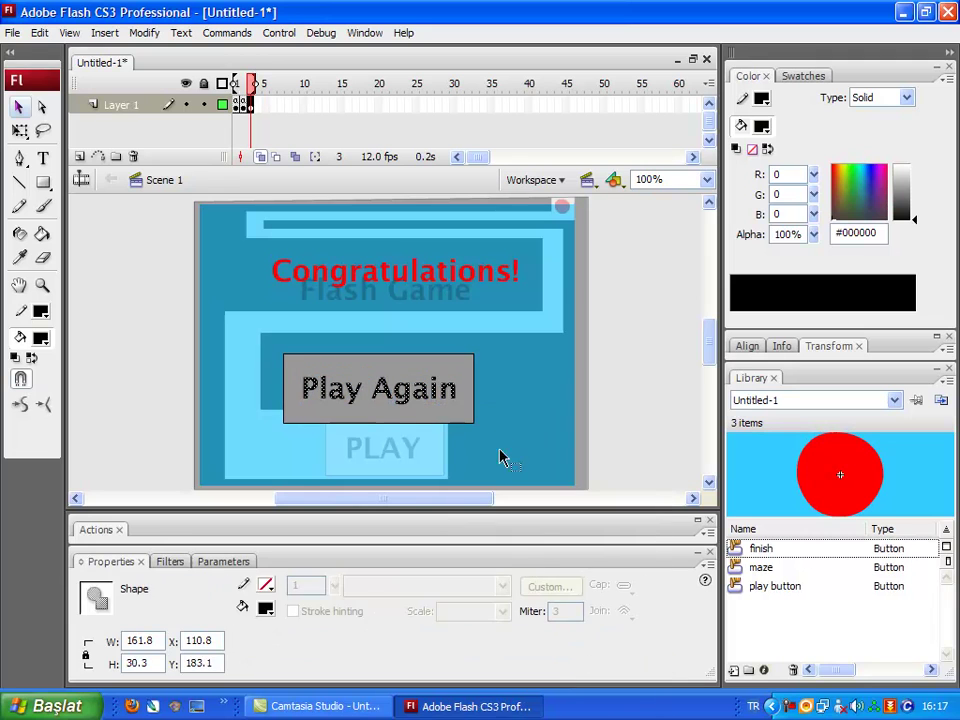
- Convert the grey rectangle together with its Play Again lettering to a button symbol named play again
{"action": "left_click_drag", "start_coordinate": [501, 448], "coordinate": [263, 336]}
{"action": "right_click", "coordinate": [395, 384]}
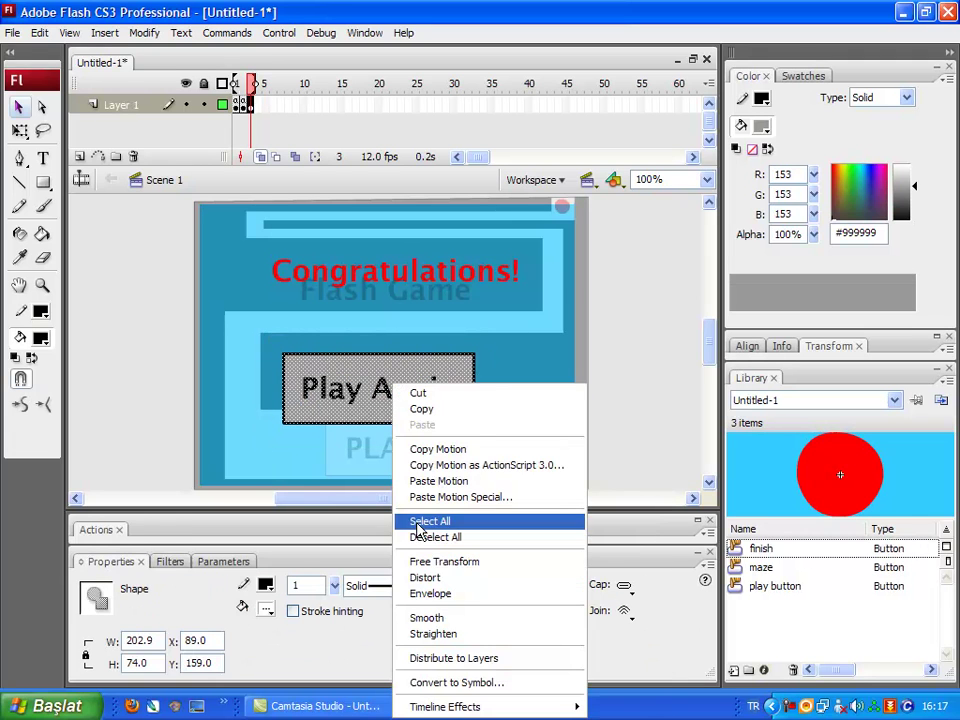
{"action": "left_click", "coordinate": [456, 682]}
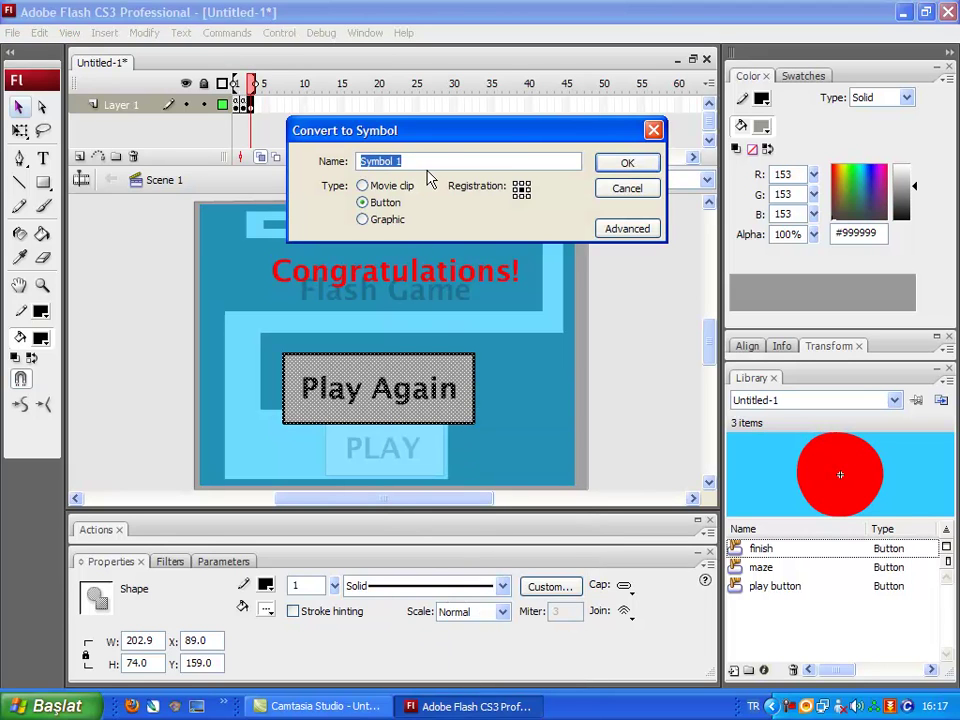
{"action": "type", "text": "play again"}
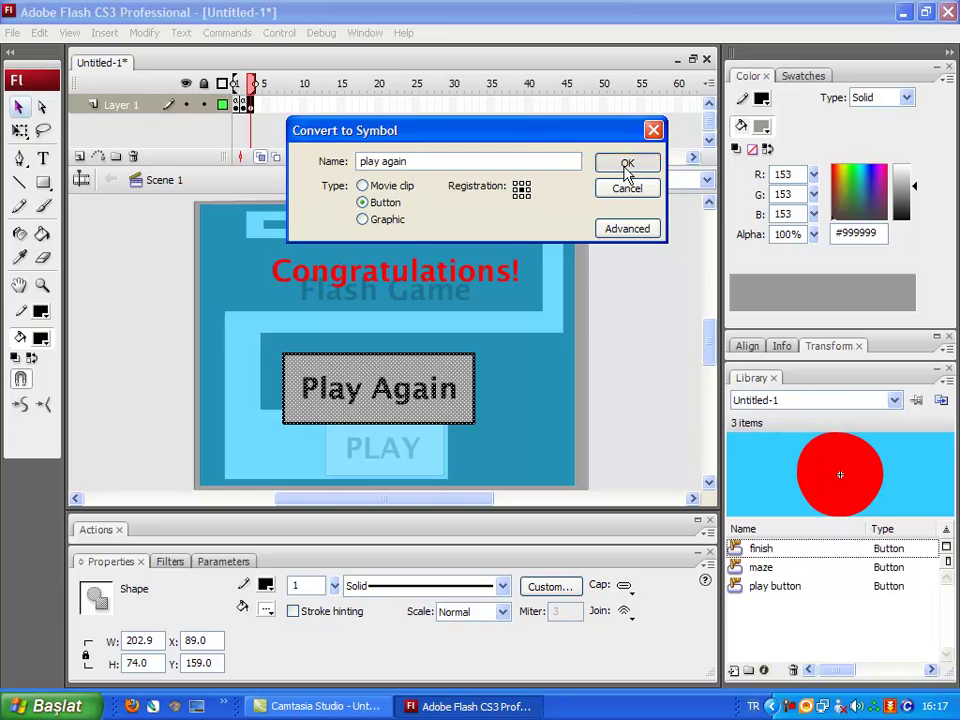
{"action": "left_click", "coordinate": [627, 165]}
- Open the play again button symbol for editing and insert a keyframe in its Over state
{"action": "double_click", "coordinate": [450, 388]}
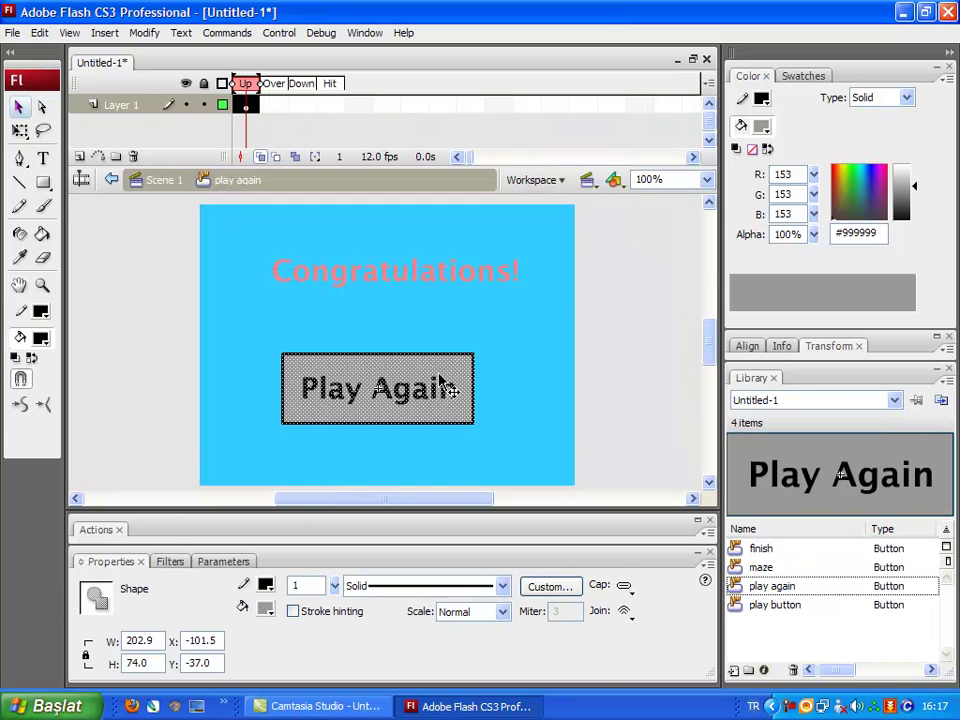
{"action": "left_click", "coordinate": [246, 105]}
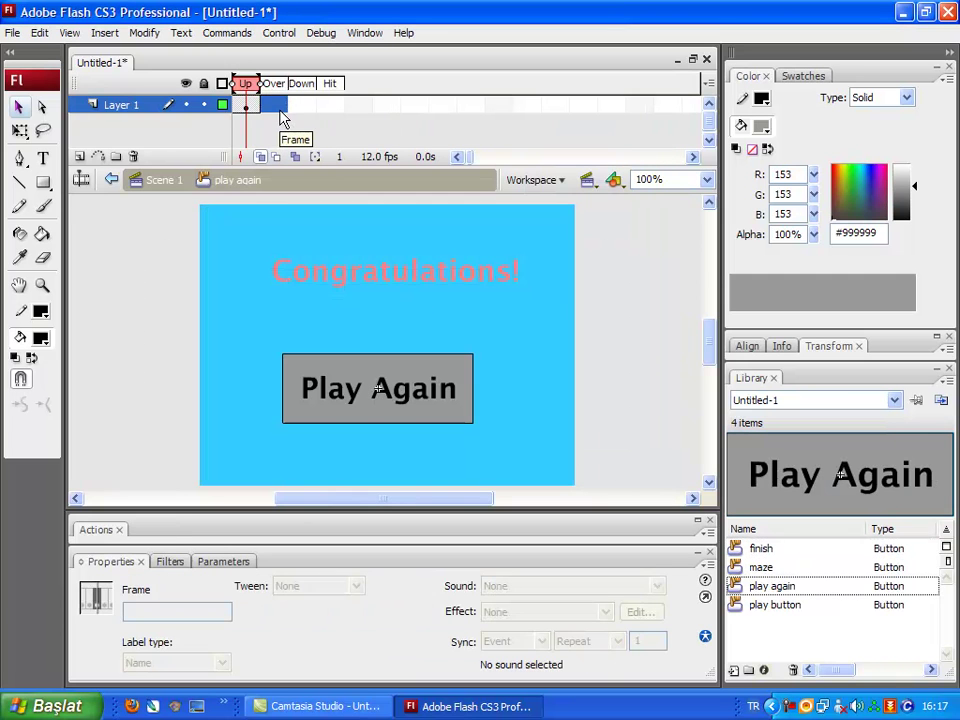
{"action": "left_click", "coordinate": [274, 105]}
{"action": "key", "text": "F6"}
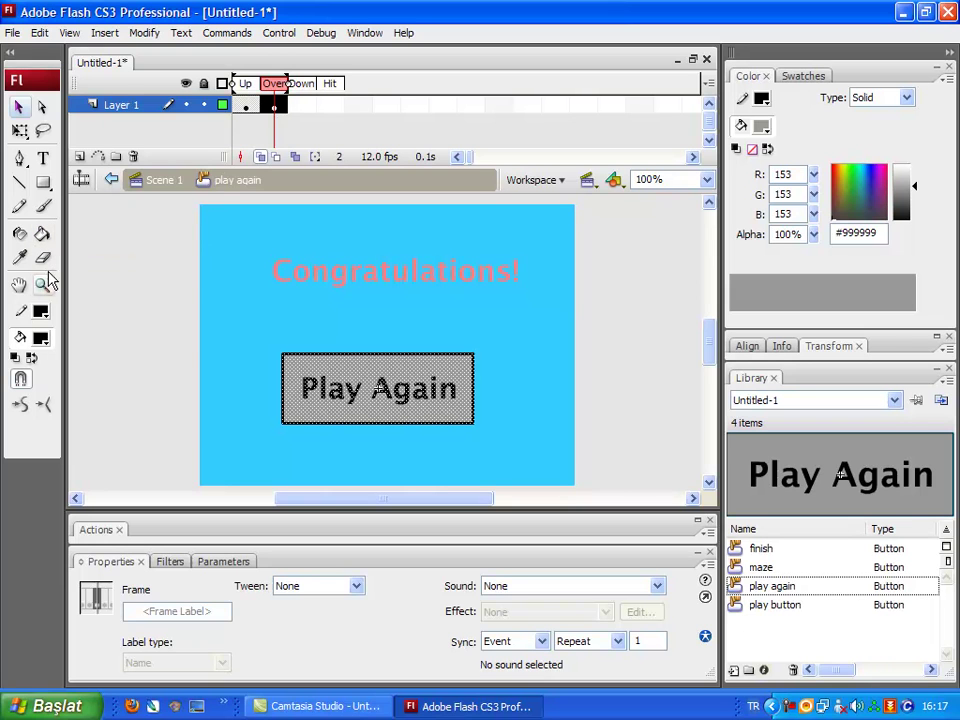
- Fill the grey background of the button's Over state with white (#FFFFFF), including the openings inside the letters
{"action": "left_click", "coordinate": [180, 338]}
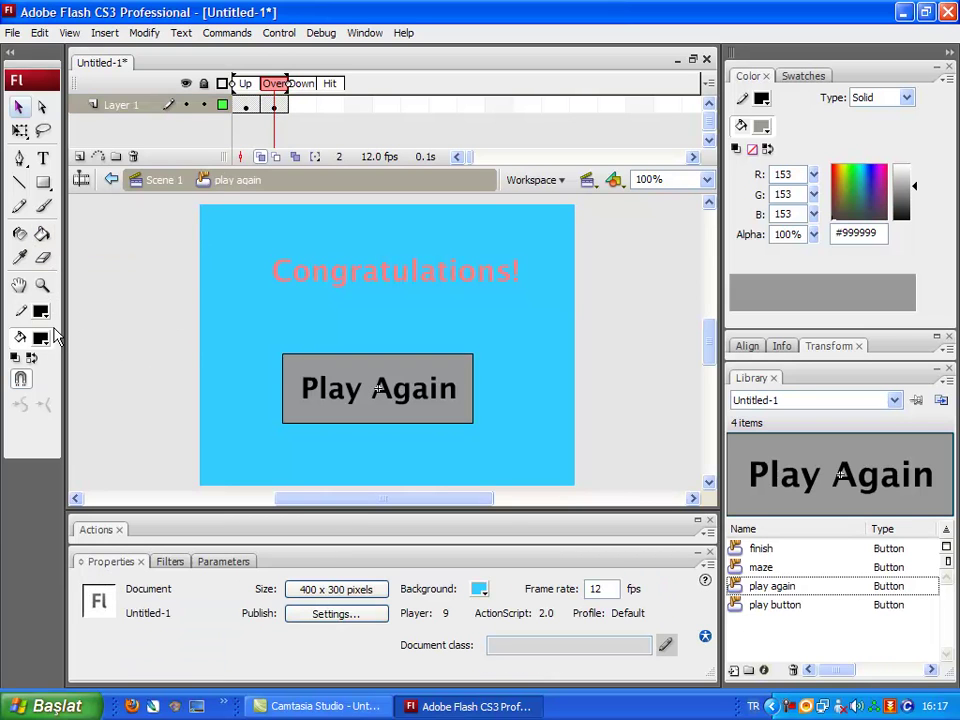
{"action": "left_click", "coordinate": [40, 339]}
{"action": "left_click", "coordinate": [33, 444]}
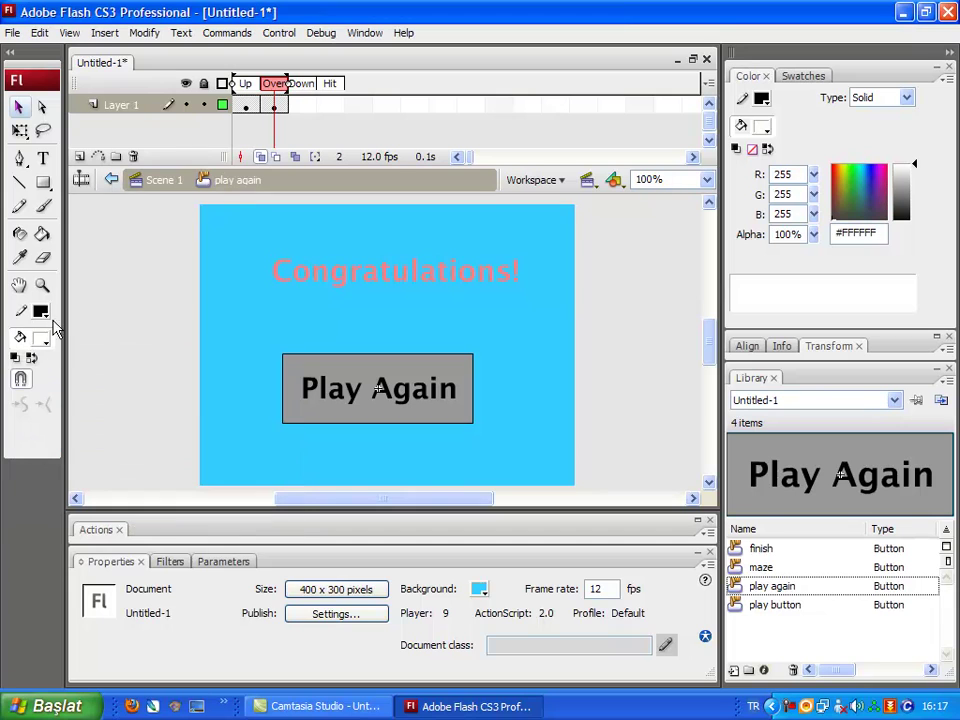
{"action": "left_click", "coordinate": [42, 233]}
{"action": "left_click", "coordinate": [299, 396]}
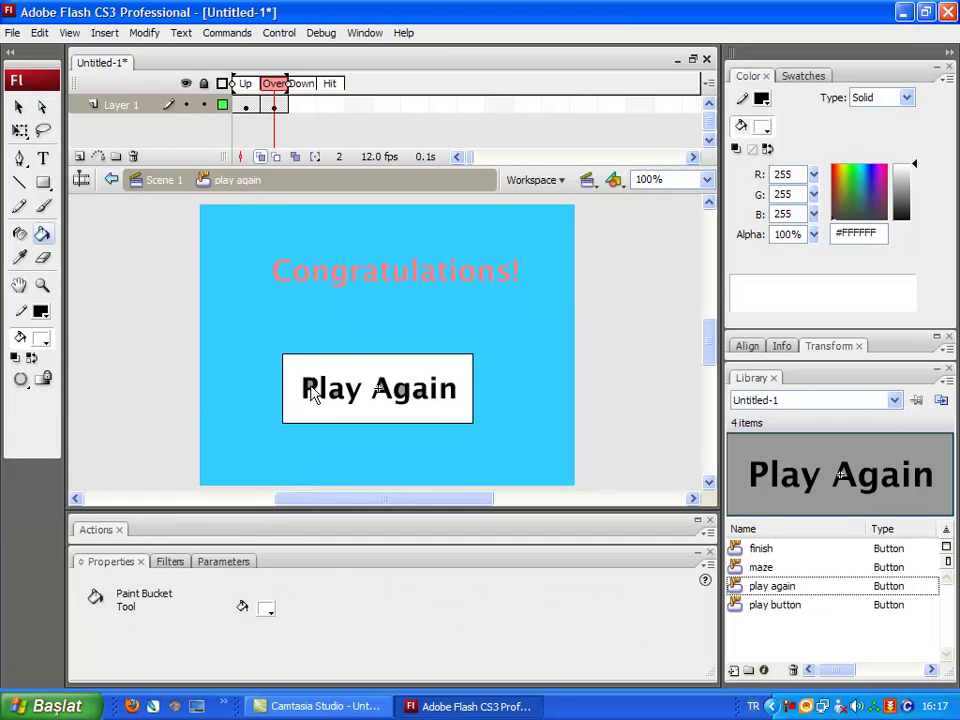
{"action": "left_click", "coordinate": [398, 386]}
{"action": "key", "text": "ctrl+z"}
- Insert a keyframe in the Down state of the play again button
{"action": "left_click", "coordinate": [272, 107]}
{"action": "key", "text": "F6"}
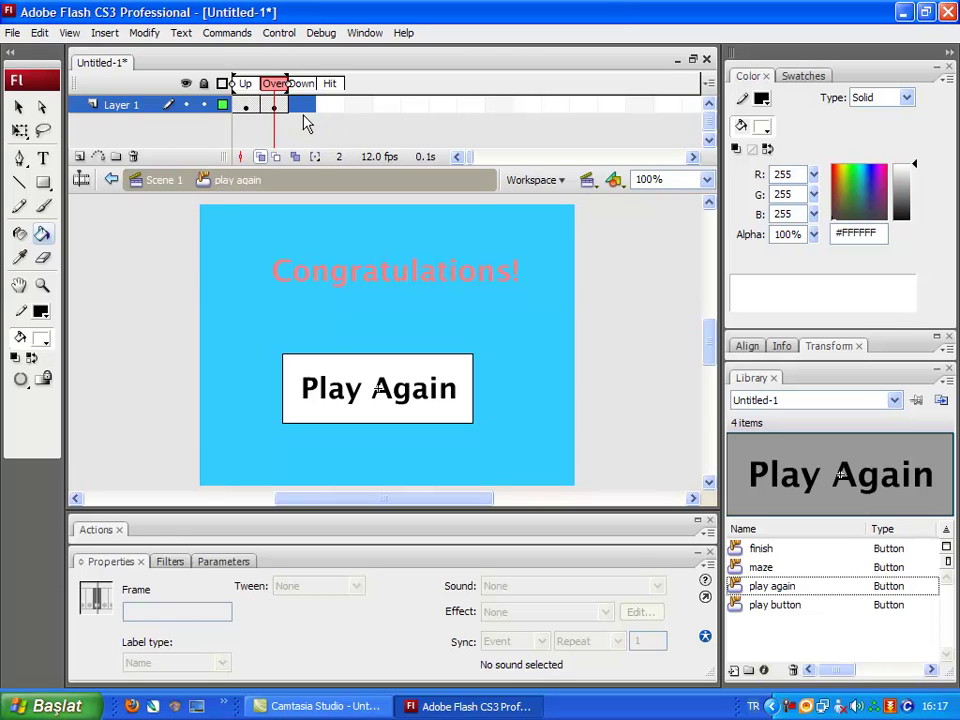
{"action": "left_click", "coordinate": [302, 107]}
{"action": "key", "text": "F6"}
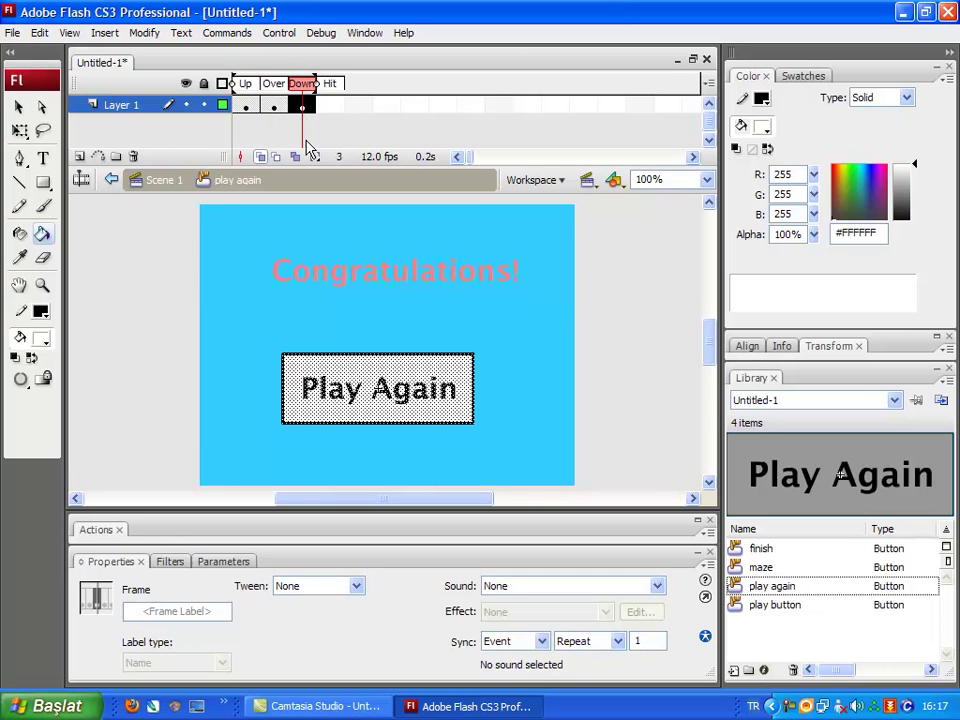
- Fill the Down state's white background and the openings inside the Play Again letters with red (#FF0000)
{"action": "key", "text": "v"}
{"action": "left_click", "coordinate": [139, 336]}
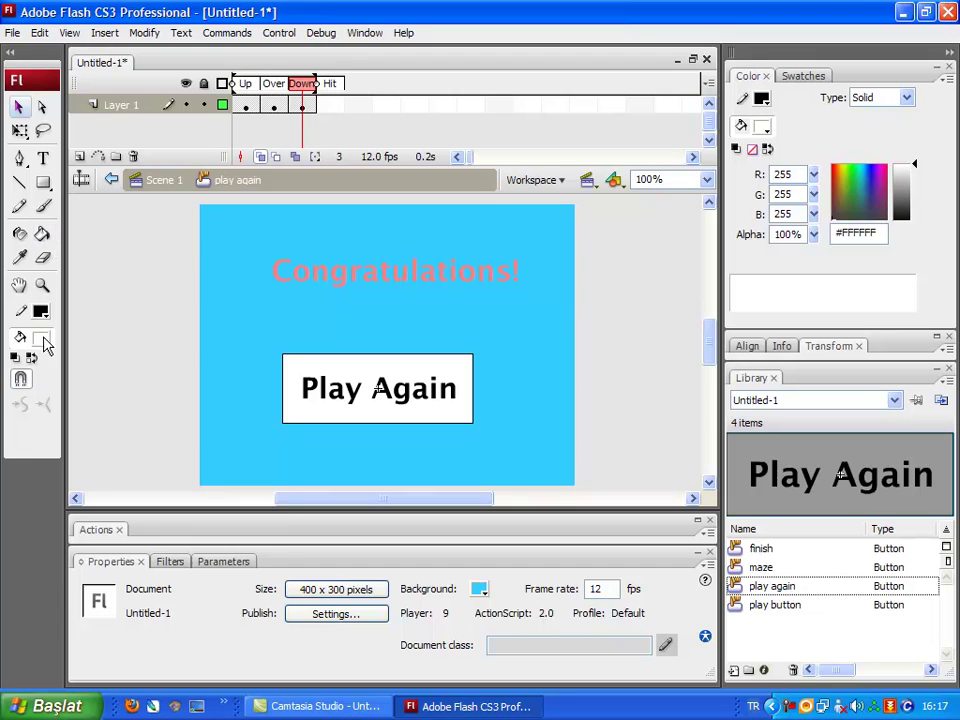
{"action": "left_click", "coordinate": [44, 345]}
{"action": "left_click", "coordinate": [28, 339]}
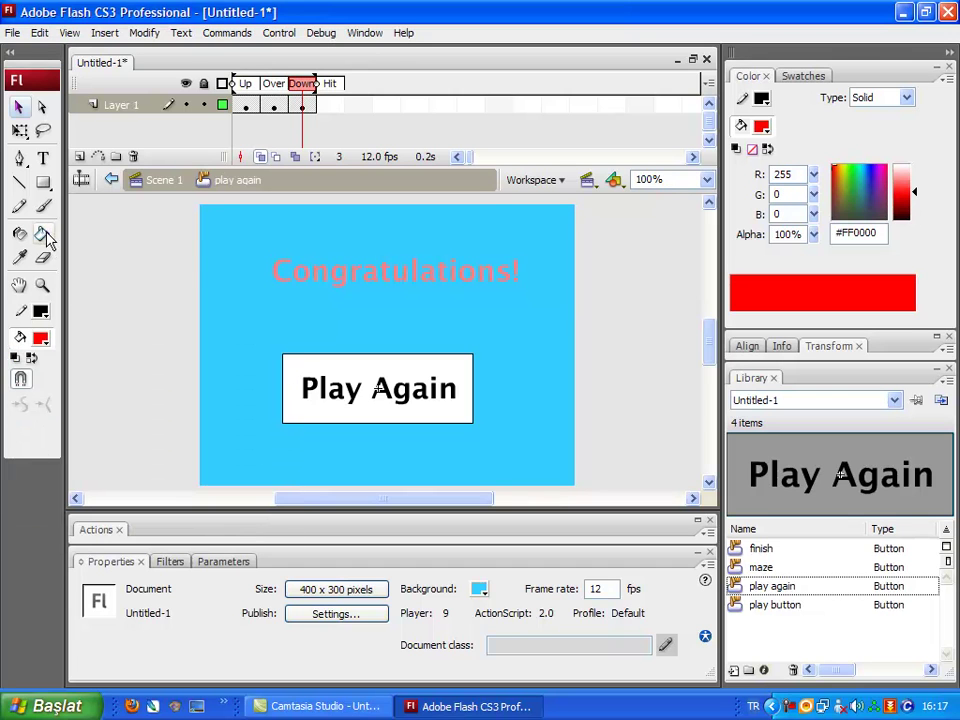
{"action": "left_click", "coordinate": [44, 234]}
{"action": "left_click", "coordinate": [707, 179]}
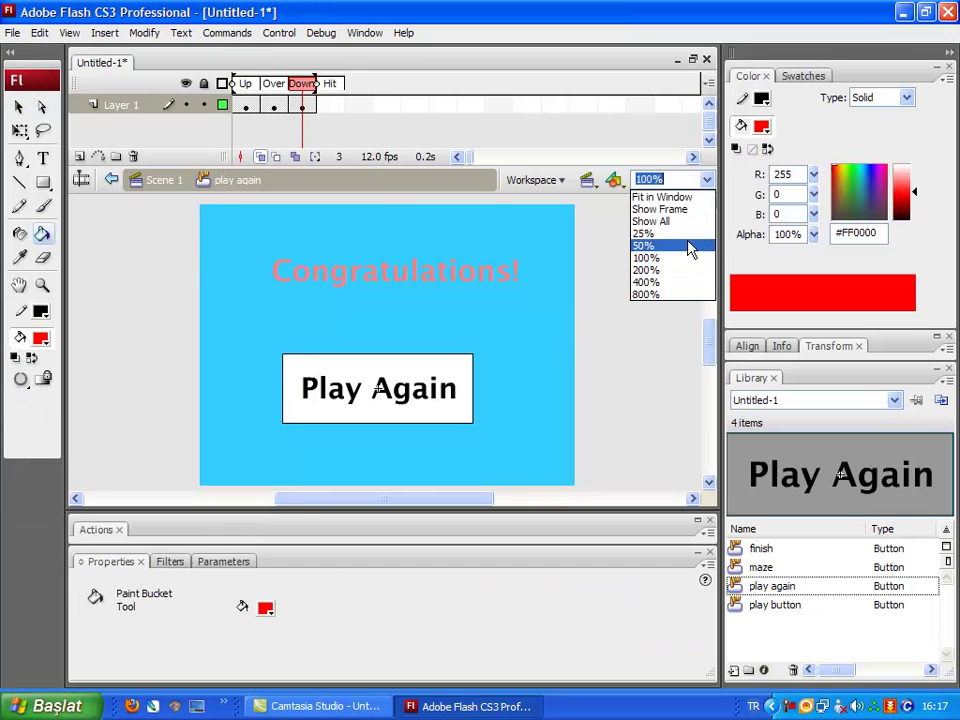
{"action": "left_click", "coordinate": [680, 272]}
{"action": "left_click", "coordinate": [245, 330]}
{"action": "left_click", "coordinate": [387, 340]}
{"action": "left_click", "coordinate": [424, 345]}
{"action": "left_click", "coordinate": [453, 310]}
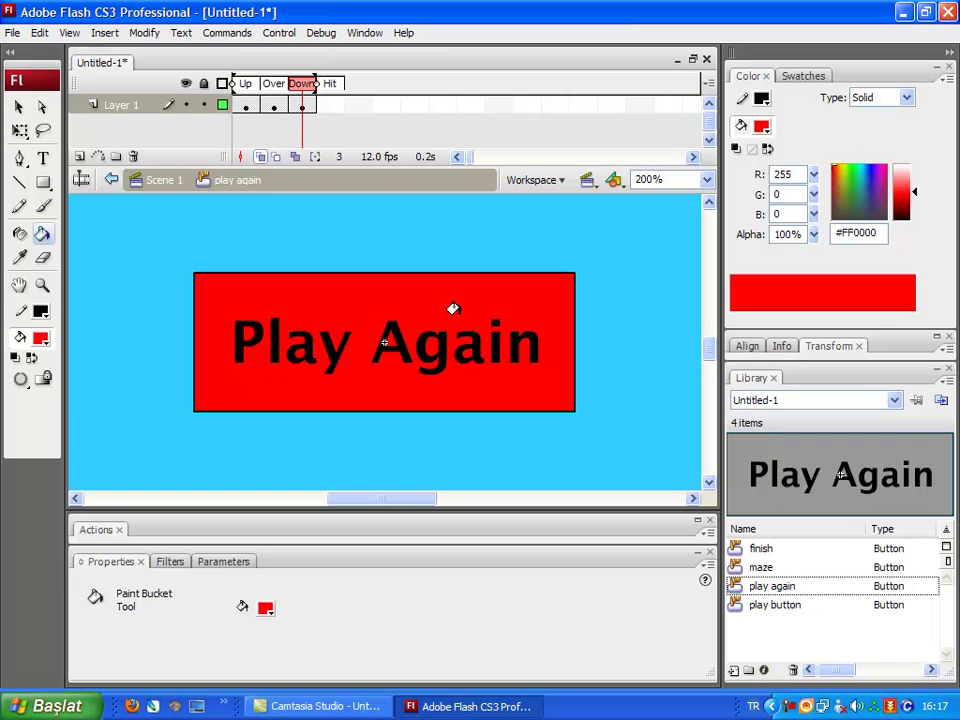
{"action": "left_click", "coordinate": [707, 179]}
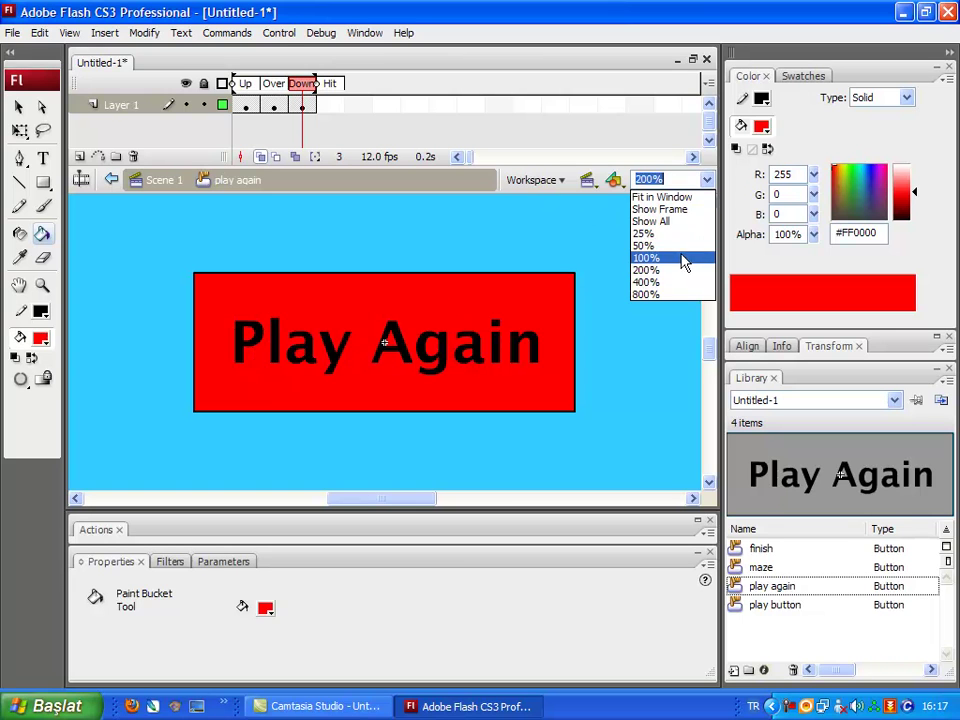
{"action": "left_click", "coordinate": [682, 262]}
{"action": "key", "text": "v"}
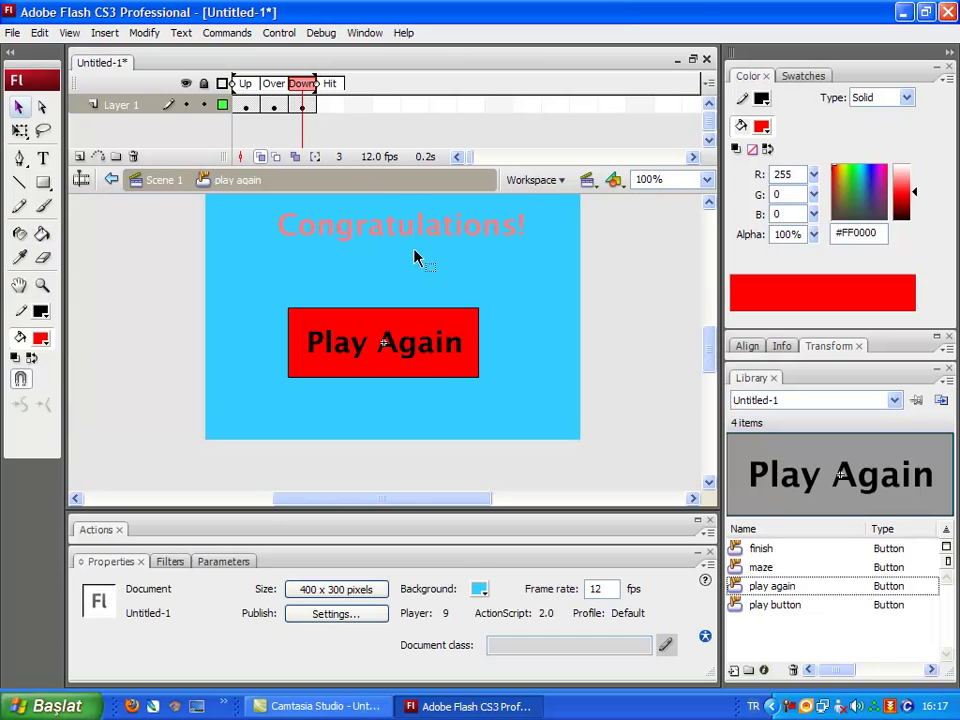
- Return to Scene 1 and add the script stop(); to frame 3 of Layer 1
{"action": "double_click", "coordinate": [512, 267]}
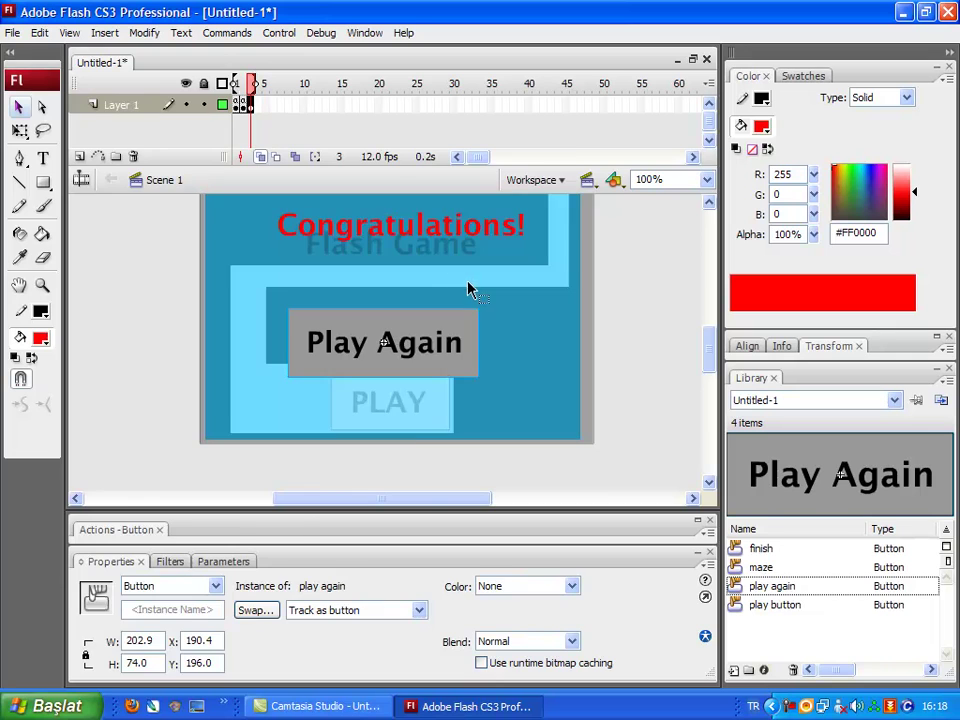
{"action": "key", "text": "F9"}
{"action": "type", "text": "stop()"}
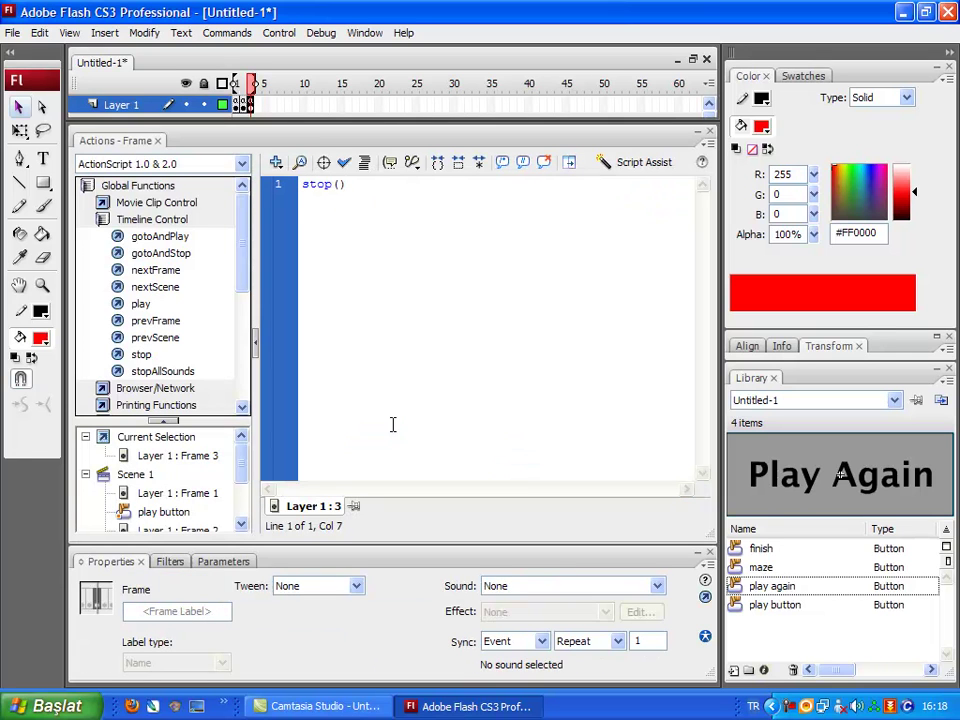
{"action": "type", "text": ";"}
{"action": "key", "text": "Return"}
{"action": "key", "text": "F9"}
- Attach an on(press) script to the play again button that runs gotoAndPlay(1)
{"action": "right_click", "coordinate": [411, 345]}
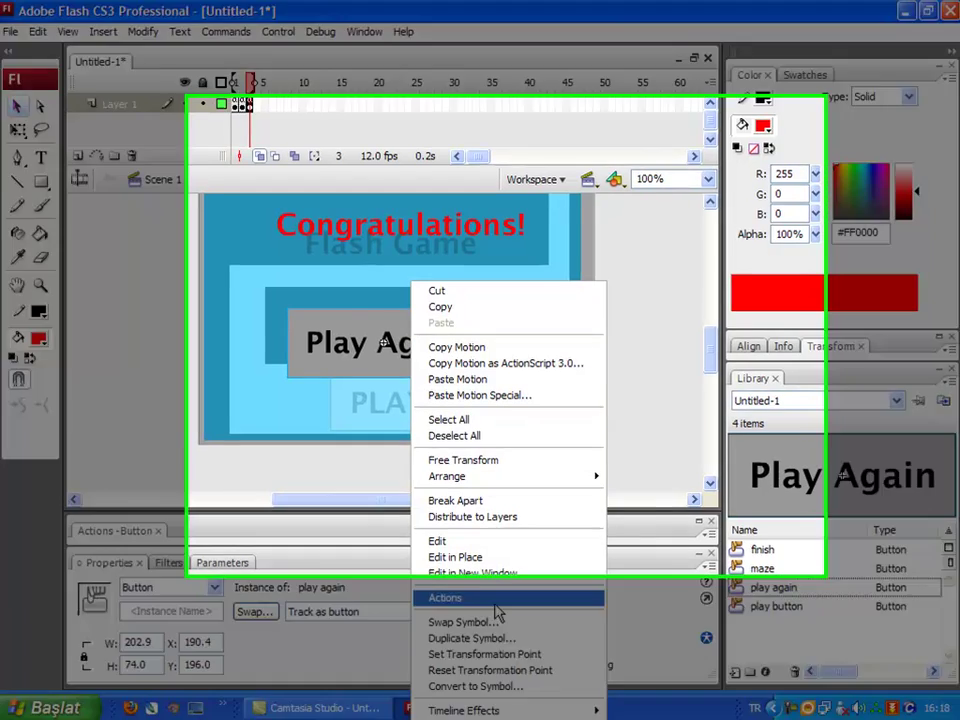
{"action": "left_click", "coordinate": [445, 597]}
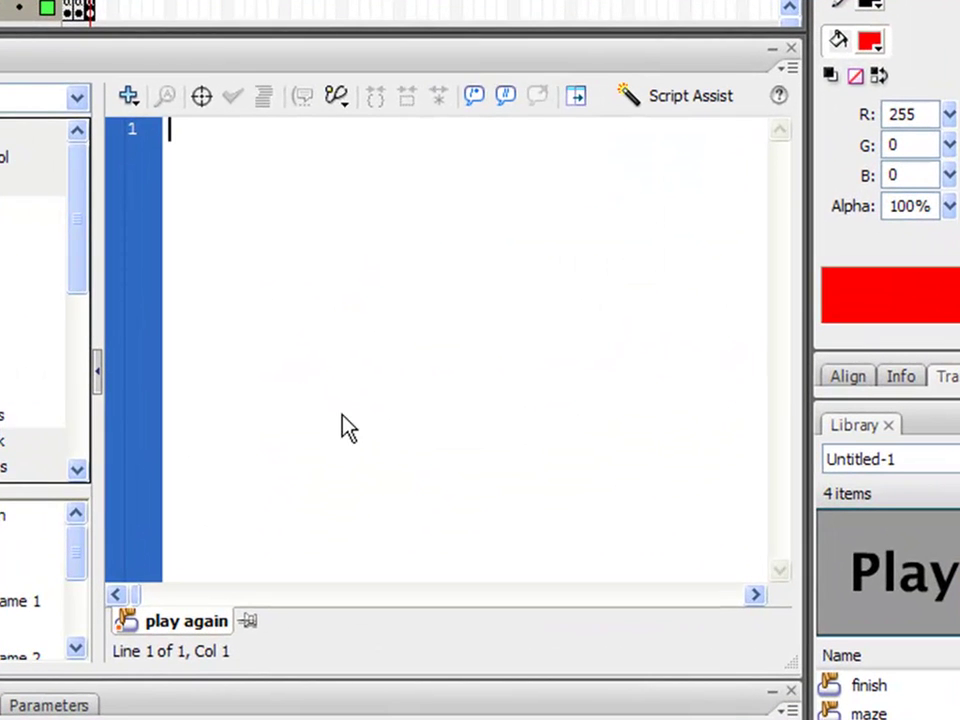
{"action": "type", "text": "on(press"}
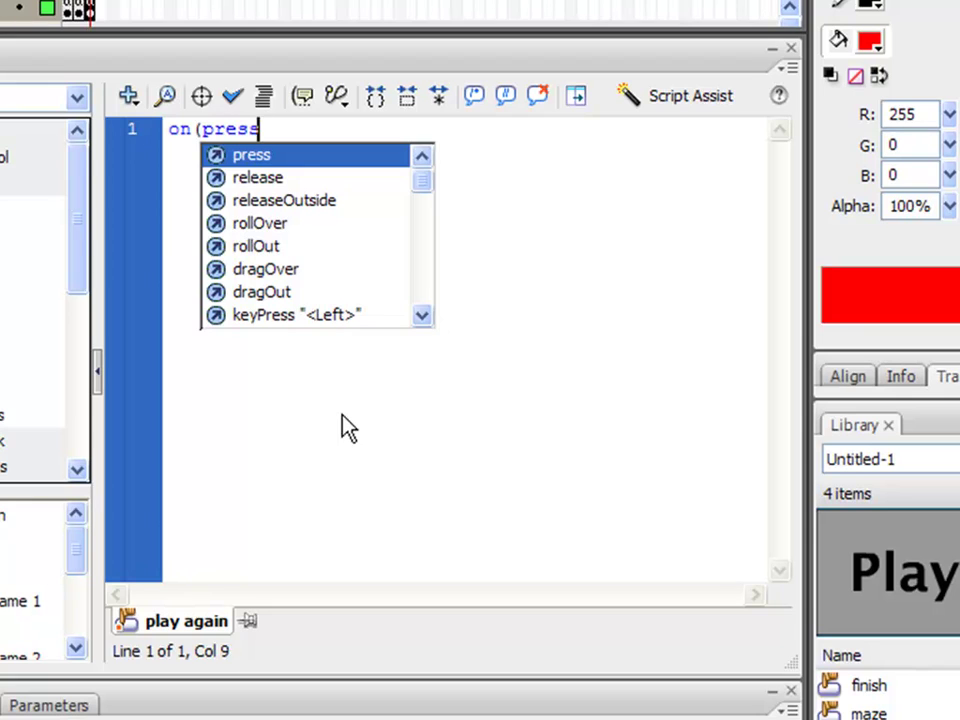
{"action": "type", "text": ") {"}
{"action": "key", "text": "Return"}
{"action": "type", "text": "gotoAndPlay(1)"}
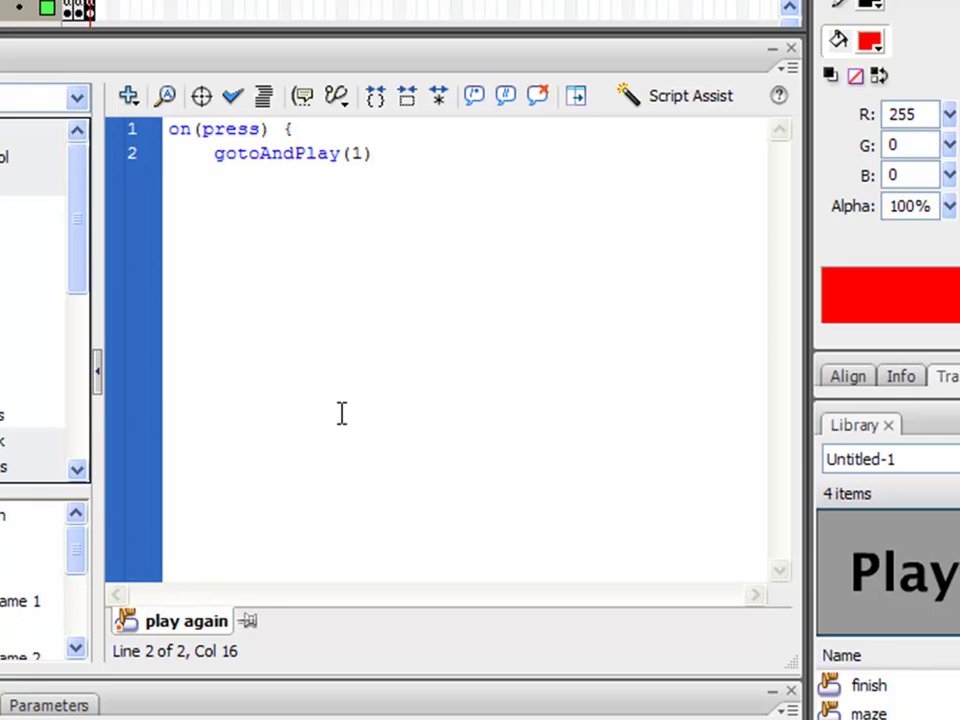
{"action": "key", "text": "Return"}
{"action": "type", "text": "}"}
{"action": "key", "text": "Return"}
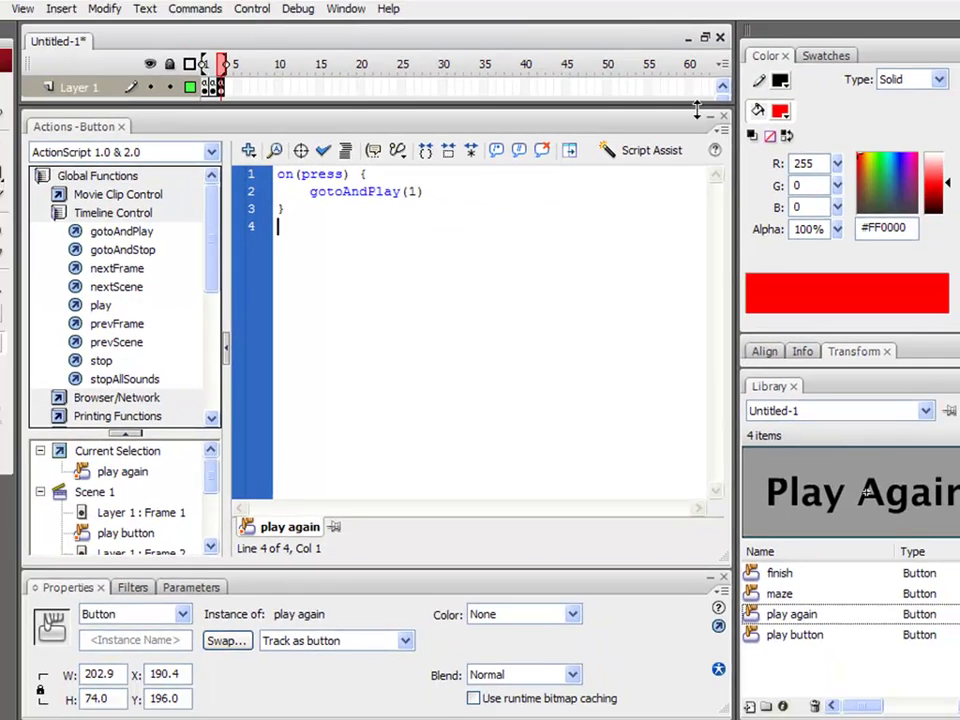
{"action": "left_click", "coordinate": [697, 112]}
- Test the movie: start the game, touch a maze wall, replay through to the finish dot, and choose Play Again
{"action": "key", "text": "ctrl+Return"}
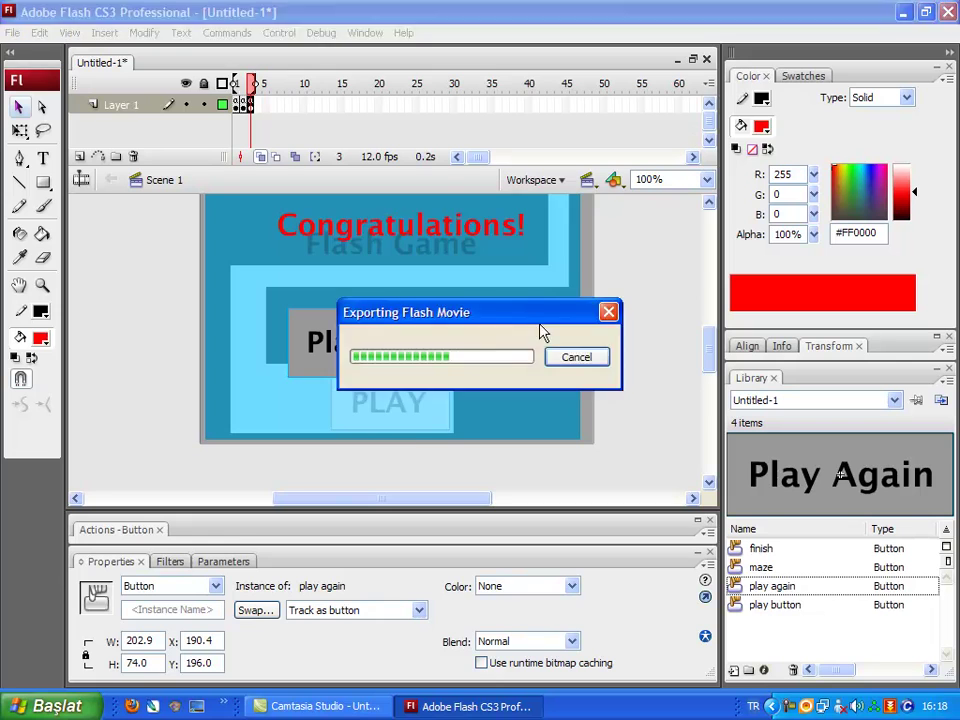
{"action": "left_click", "coordinate": [481, 467]}
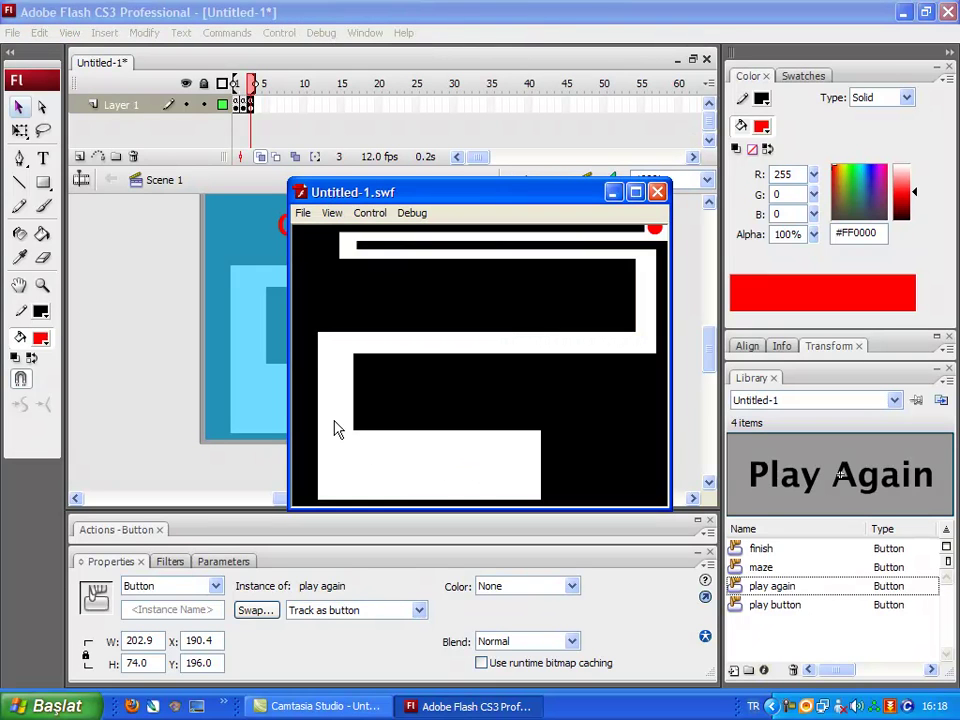
{"action": "mouse_move", "coordinate": [640, 338]}
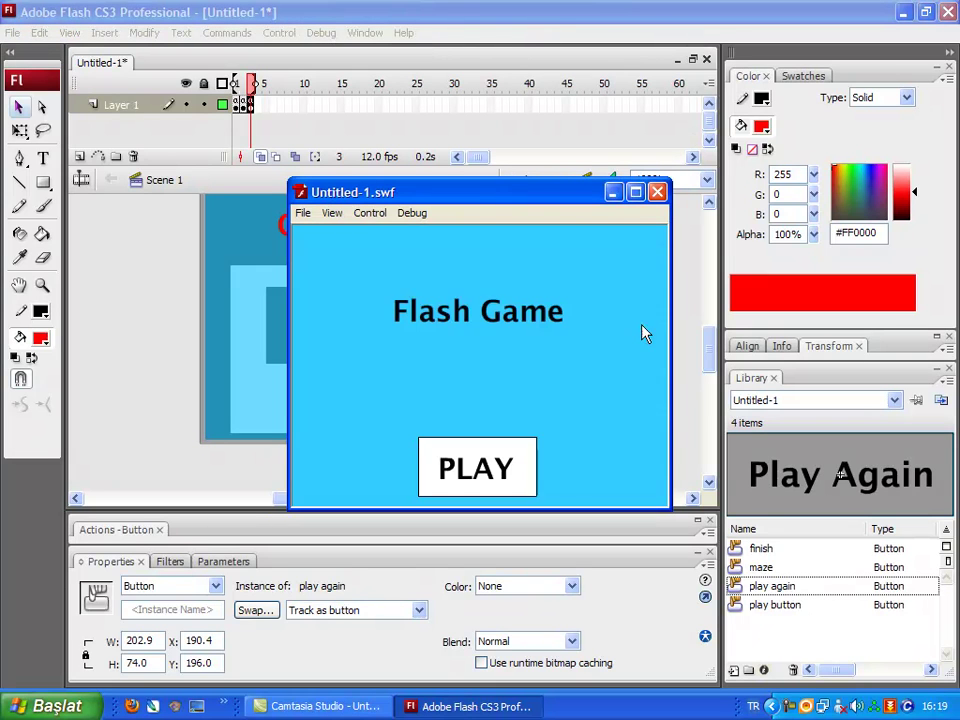
{"action": "left_click", "coordinate": [476, 462]}
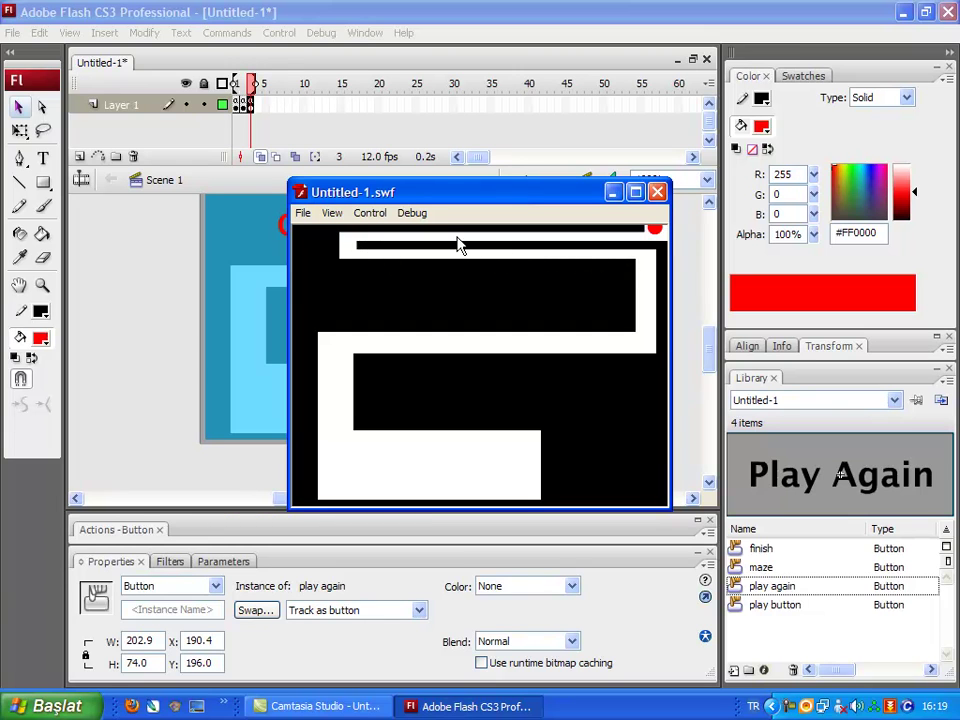
{"action": "mouse_move", "coordinate": [654, 230]}
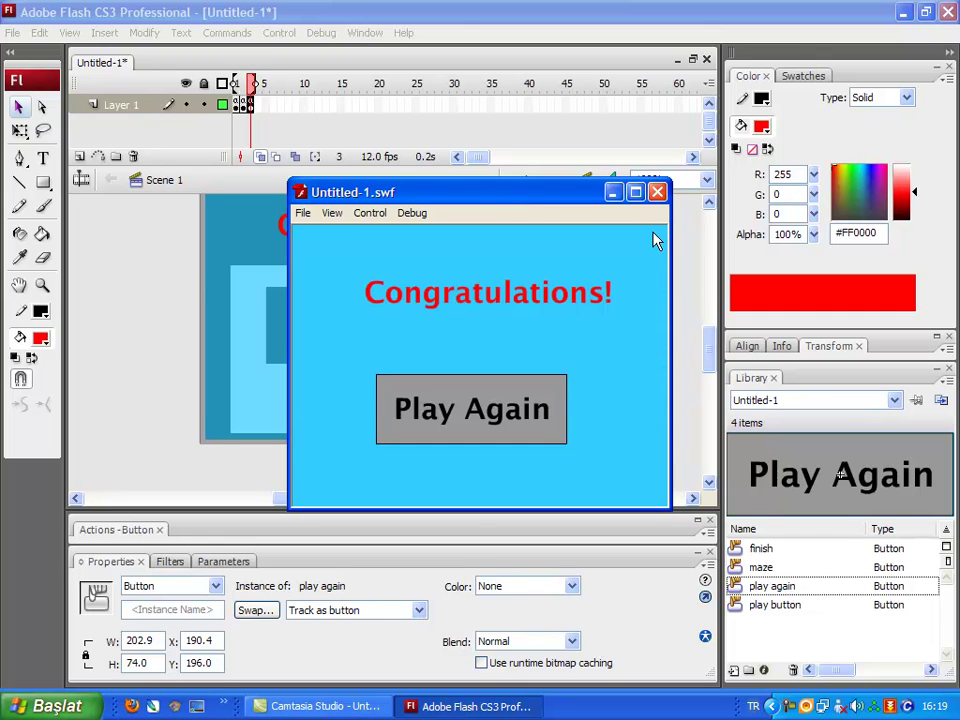
{"action": "left_click", "coordinate": [476, 426]}
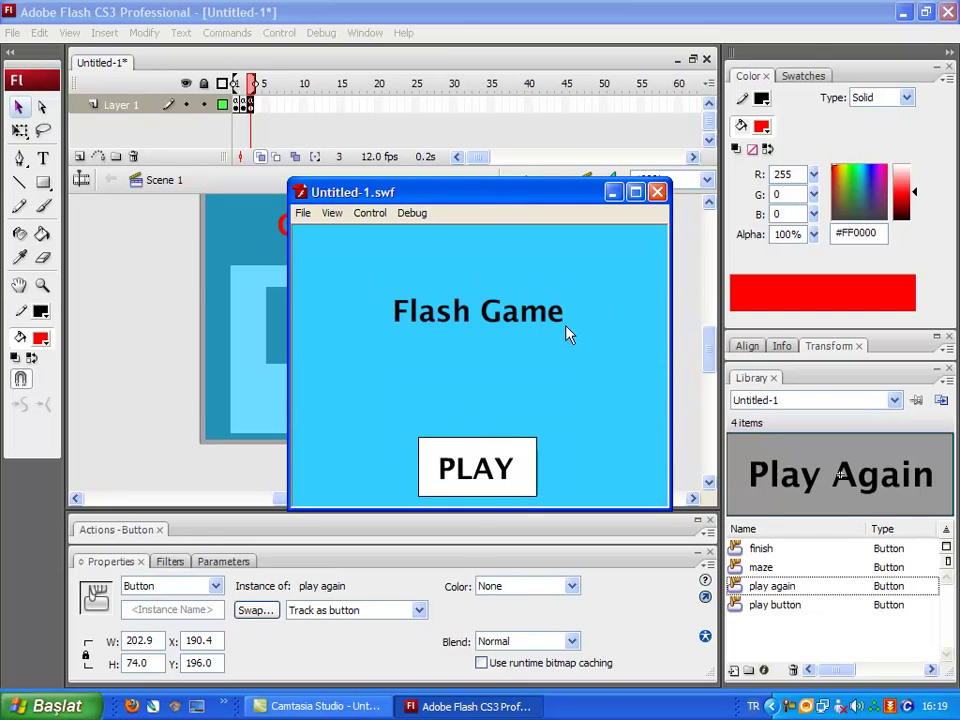